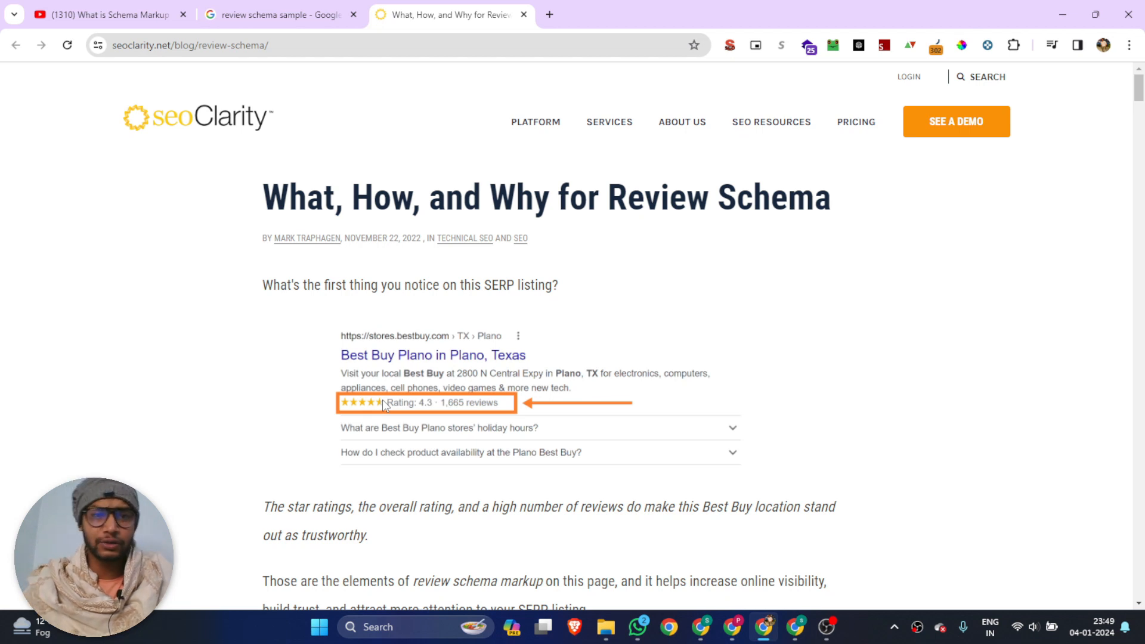
Search Google for "schema generator" in a new browser tab
left_click(549, 15)
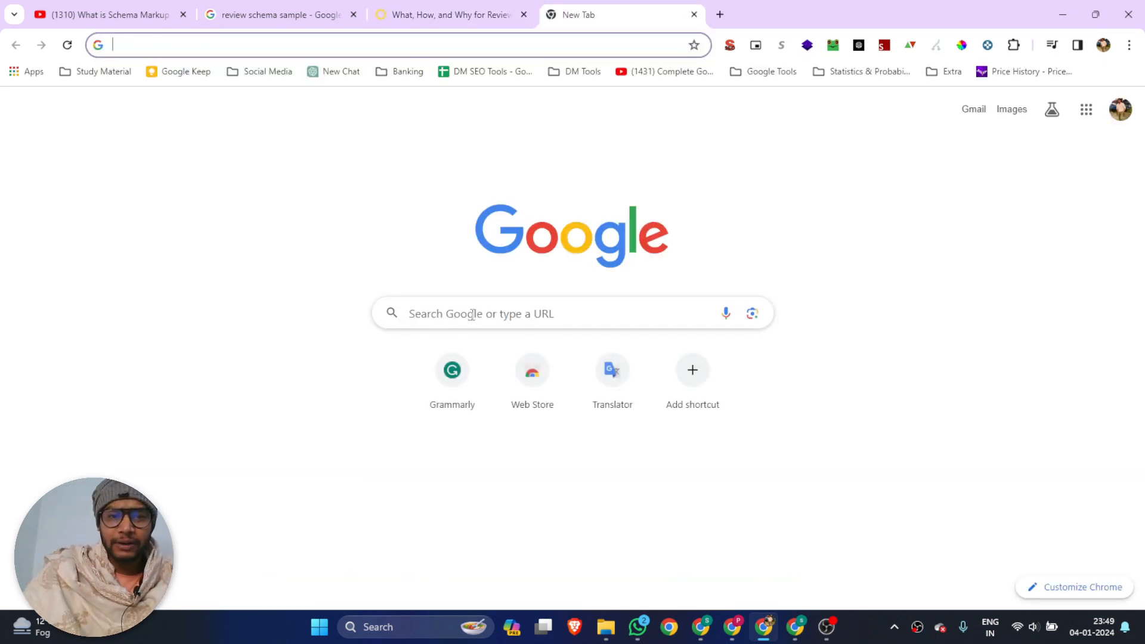
left_click(472, 315)
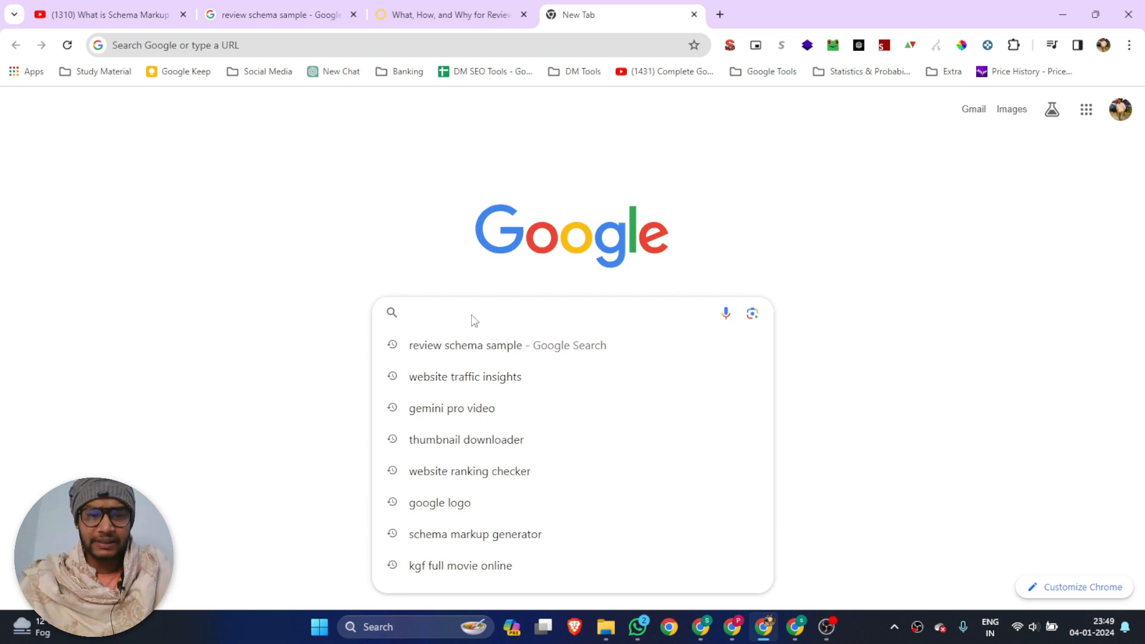
type("schema ")
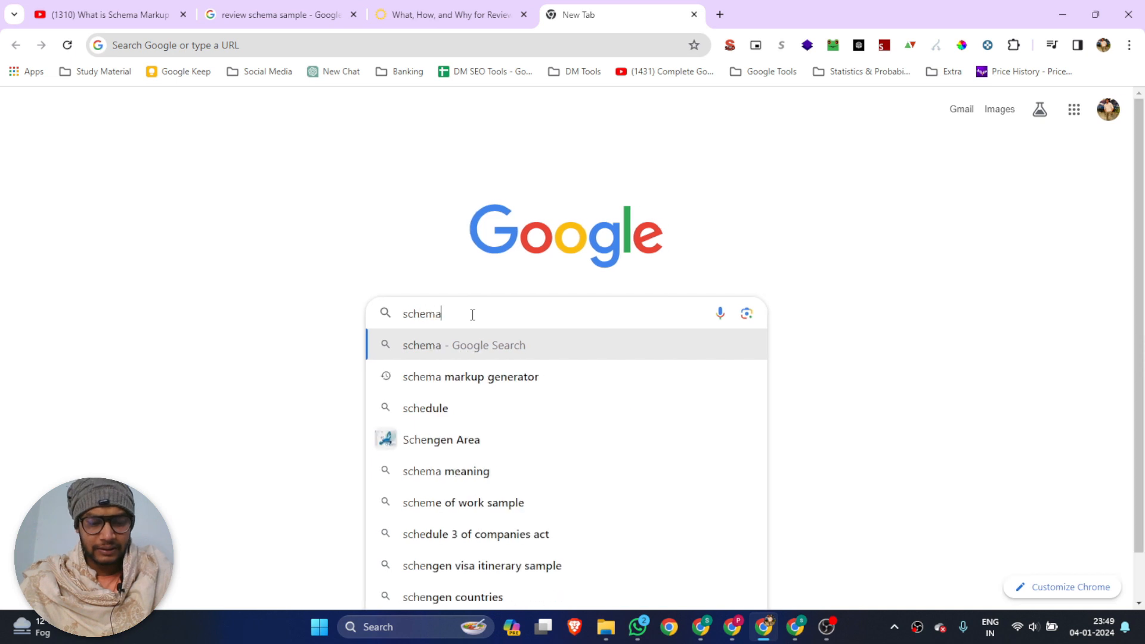
type("ge")
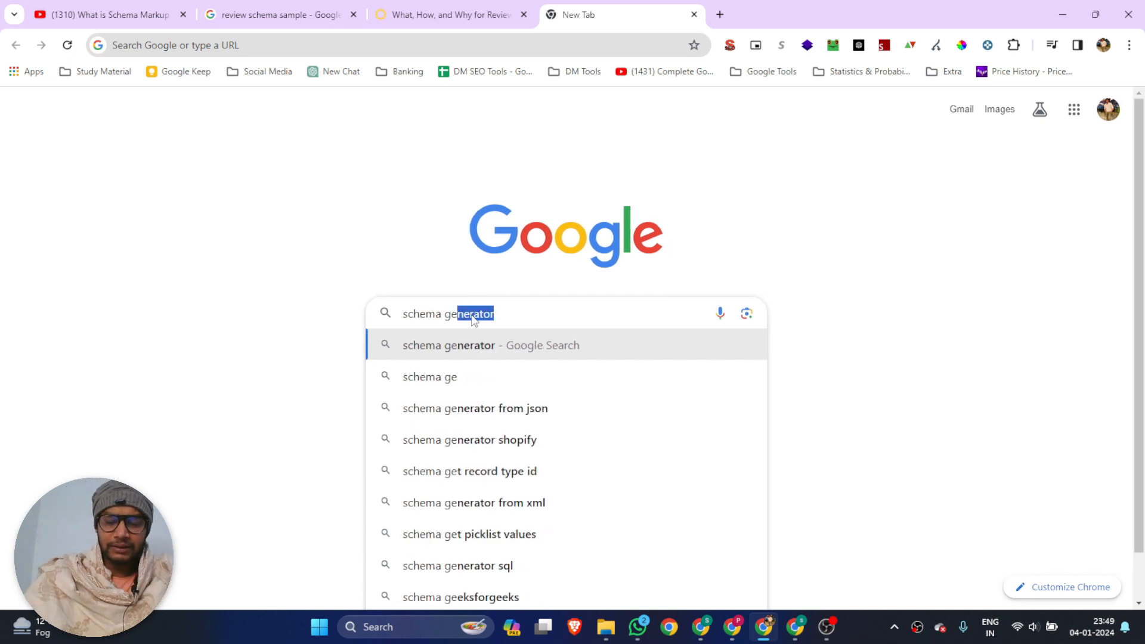
key("Return")
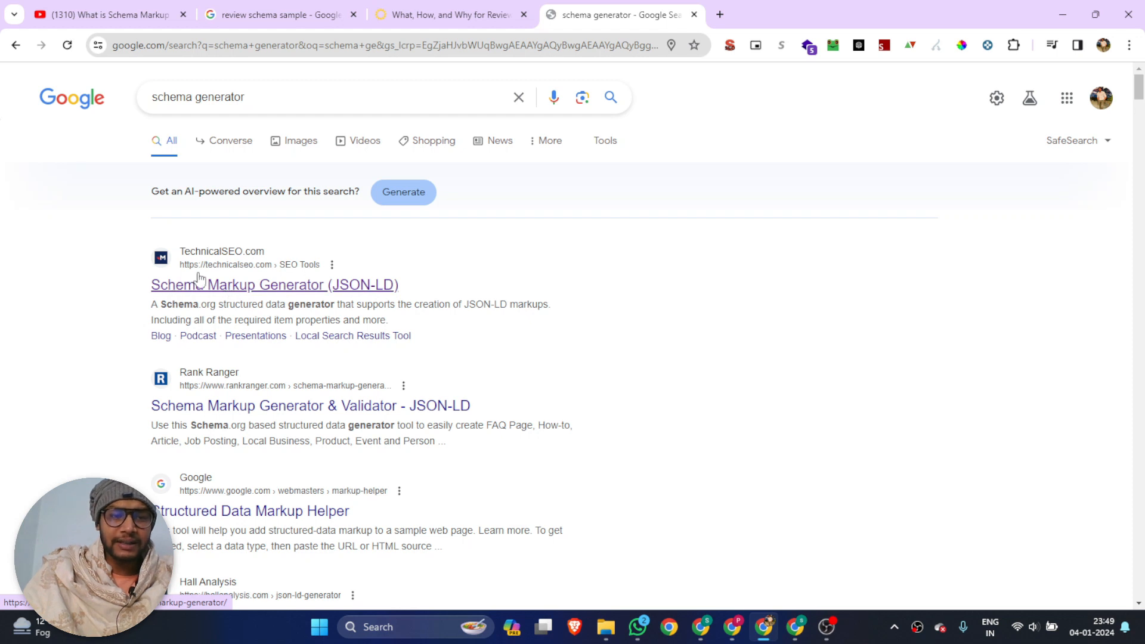
Open TechnicalSEO.com's Schema Markup Generator (JSON-LD) search result in a separate tab and switch to it
right_click(232, 289)
left_click(262, 299)
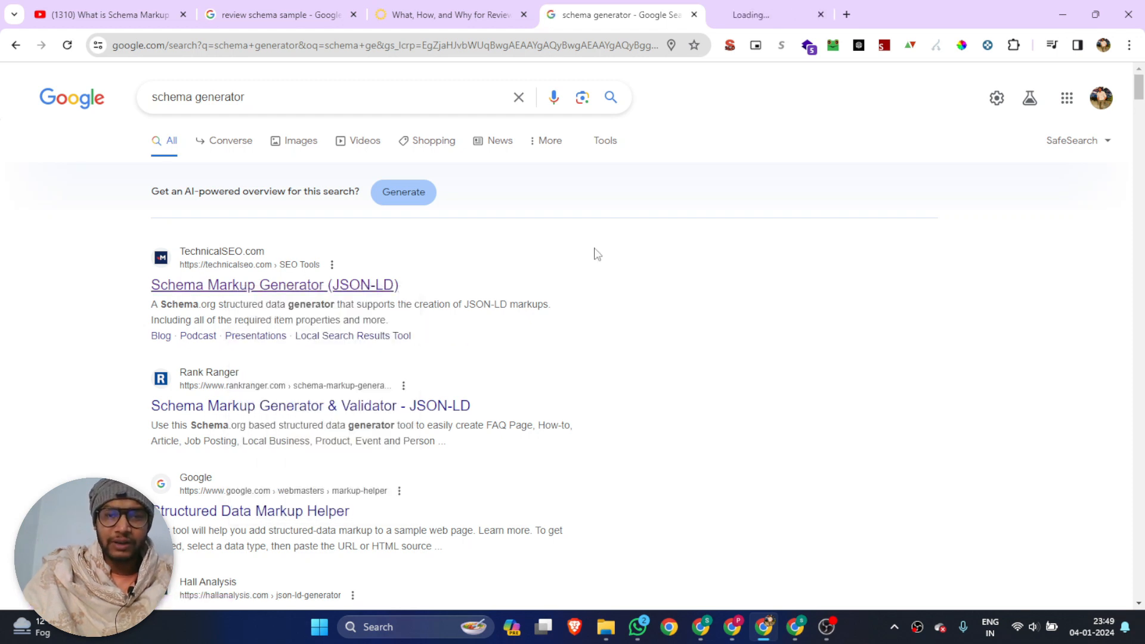
left_click(747, 6)
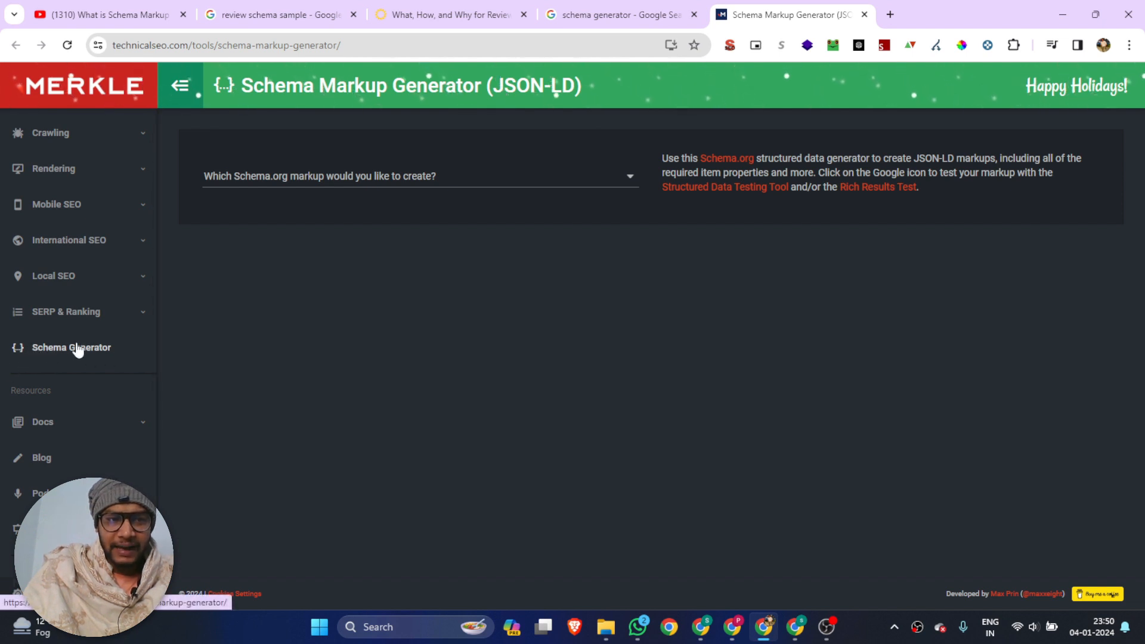
Look through the available Schema.org markup types and choose Product as the markup to create
left_click(429, 176)
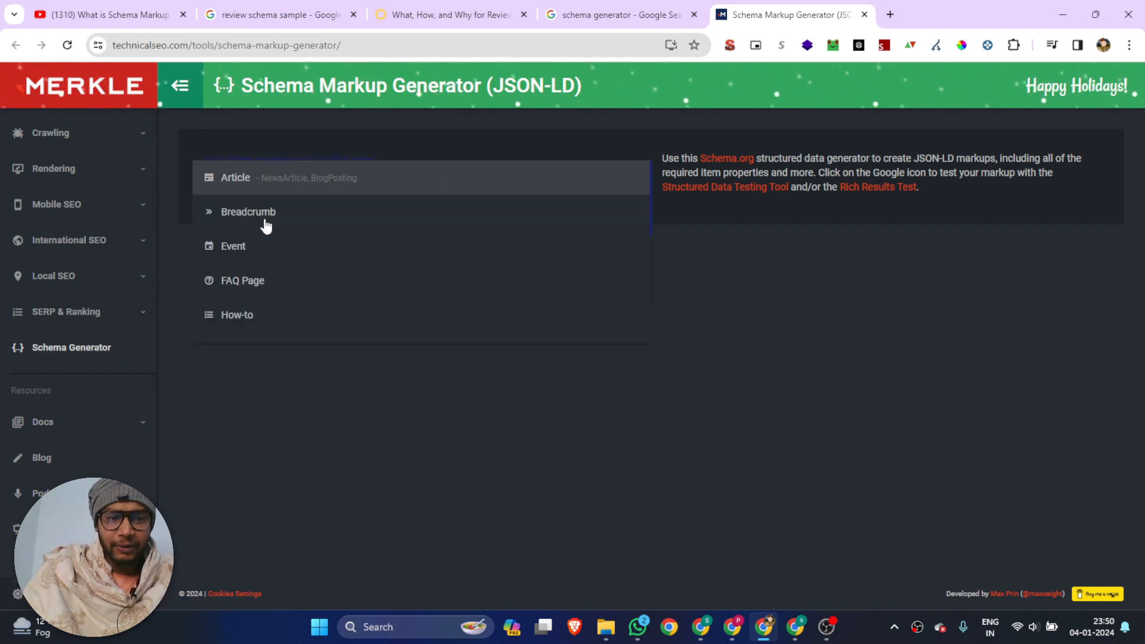
scroll(278, 331, "down", 3)
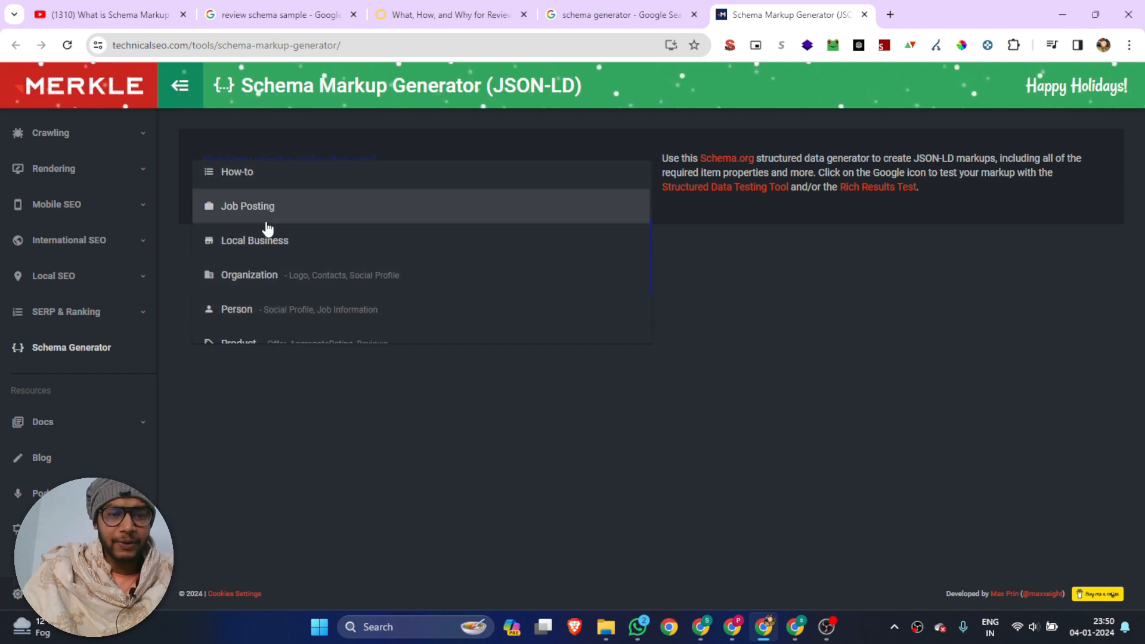
scroll(271, 272, "down", 3)
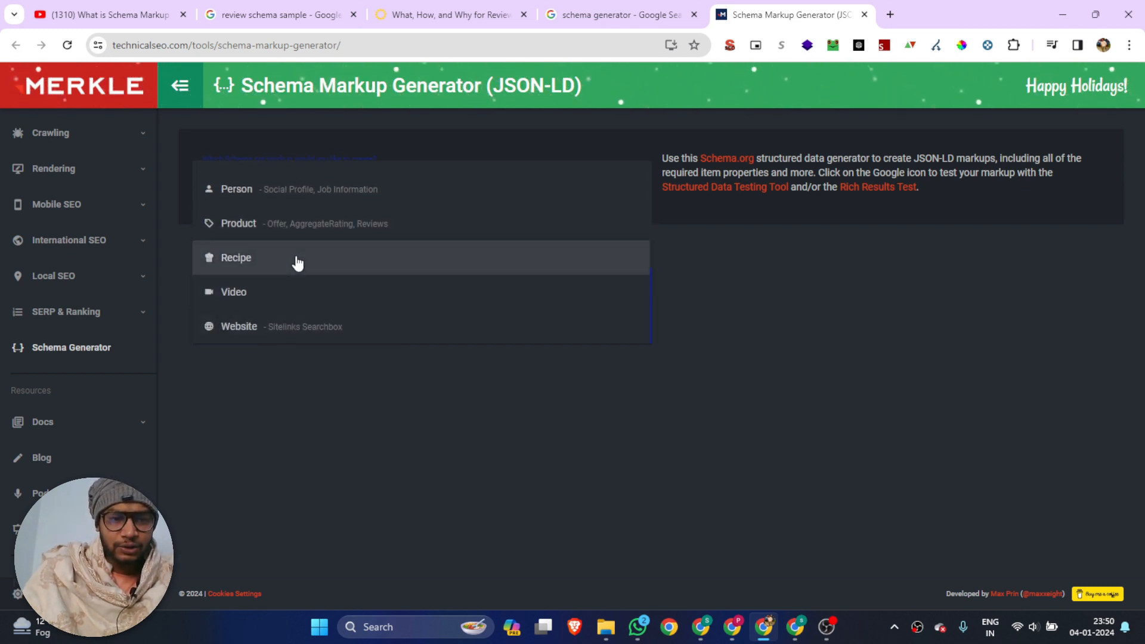
scroll(298, 280, "up", 5)
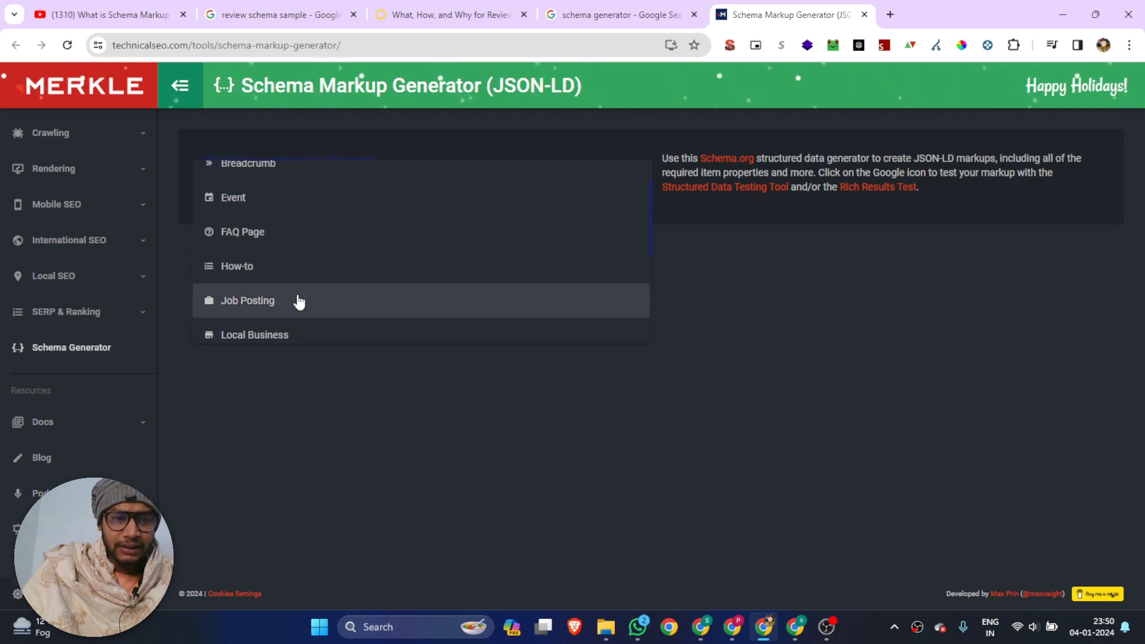
scroll(296, 301, "up", 2)
scroll(257, 255, "down", 3)
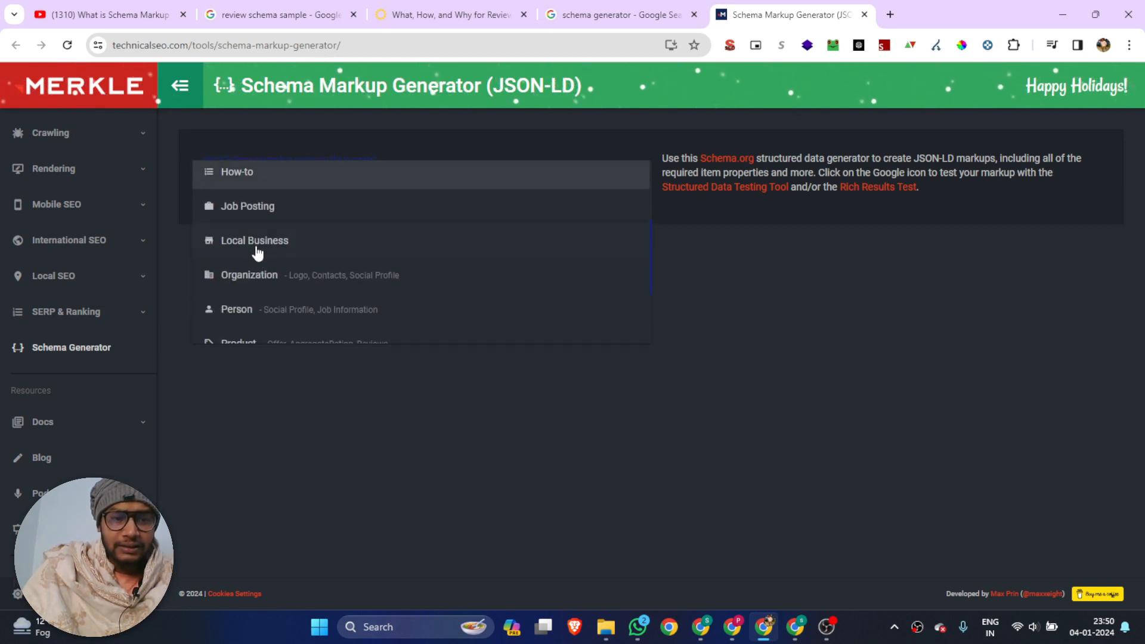
scroll(261, 281, "down", 2)
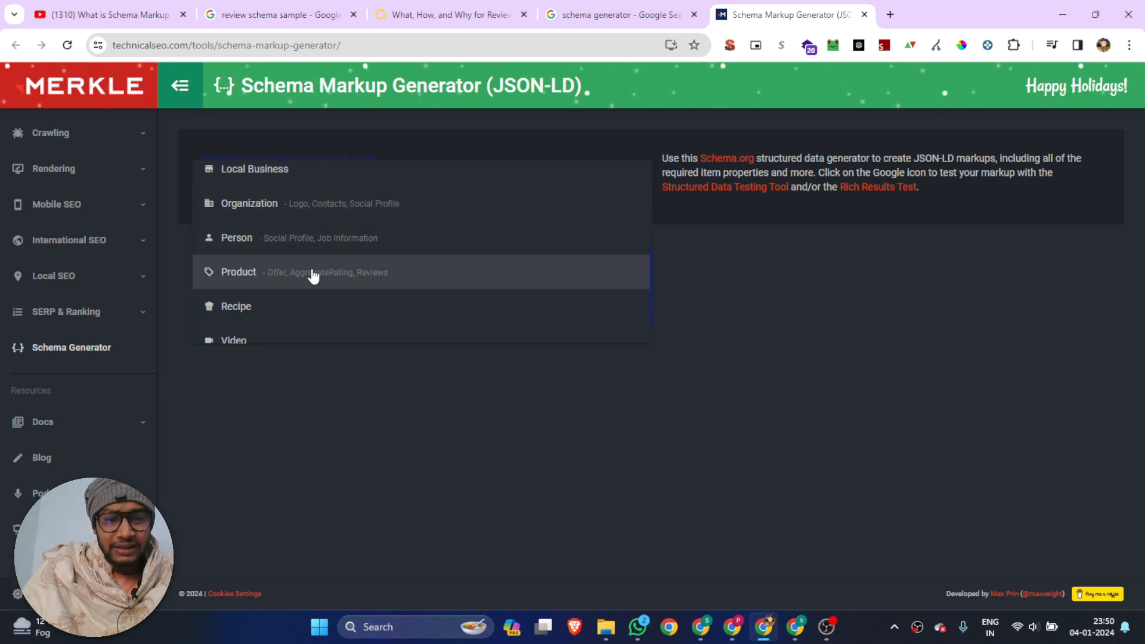
left_click(295, 272)
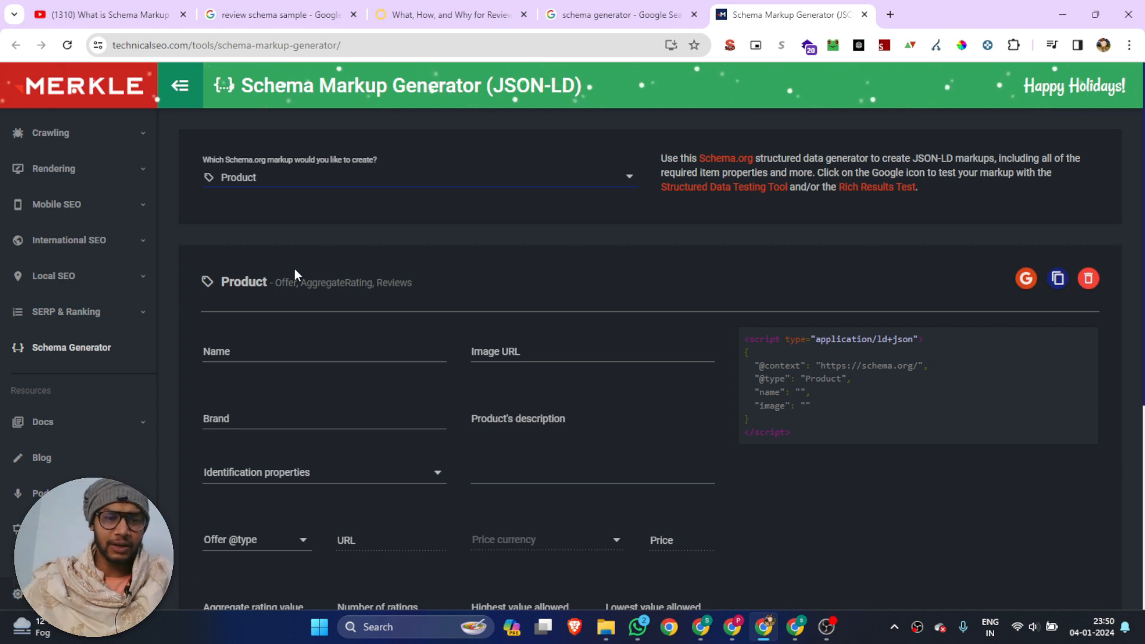
Search Google for "apple" in a new browser tab
left_click(890, 14)
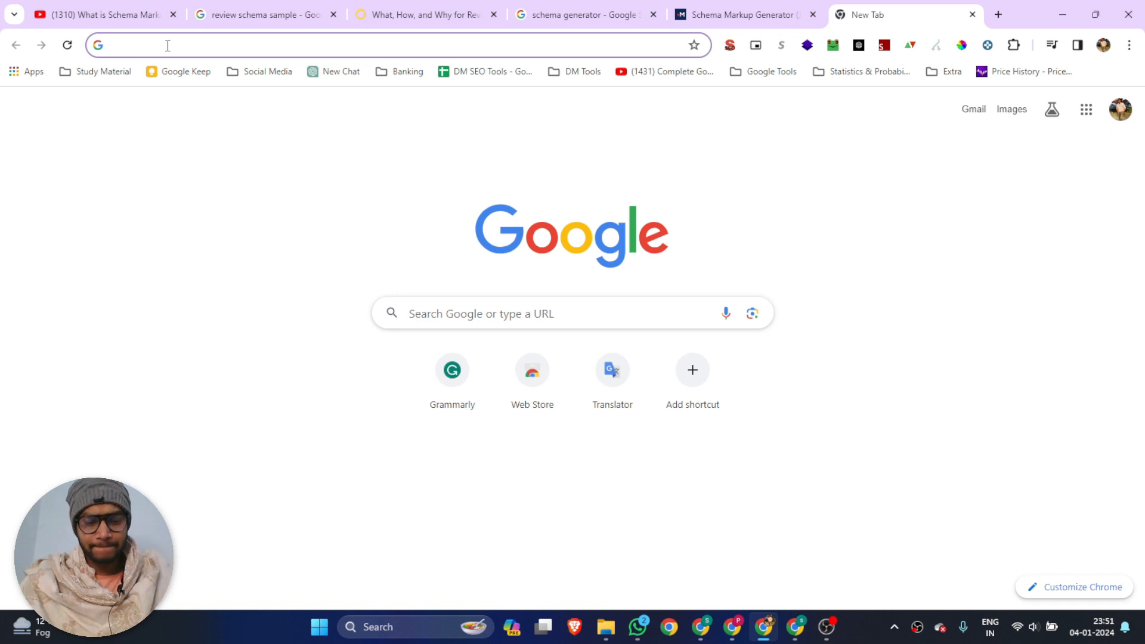
type("apple")
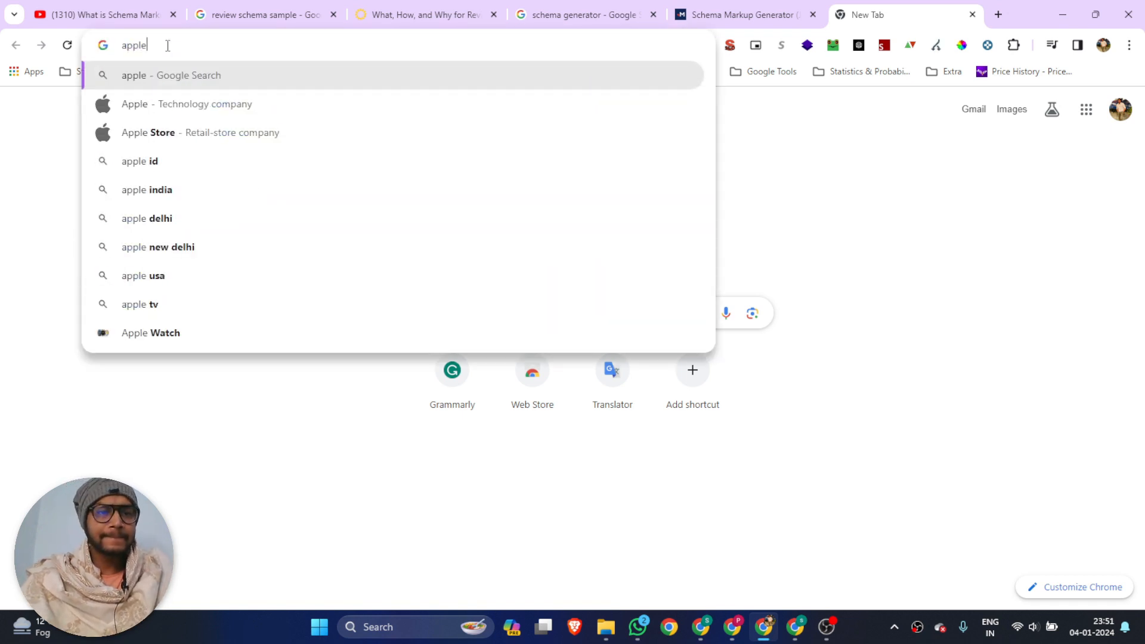
key("Return")
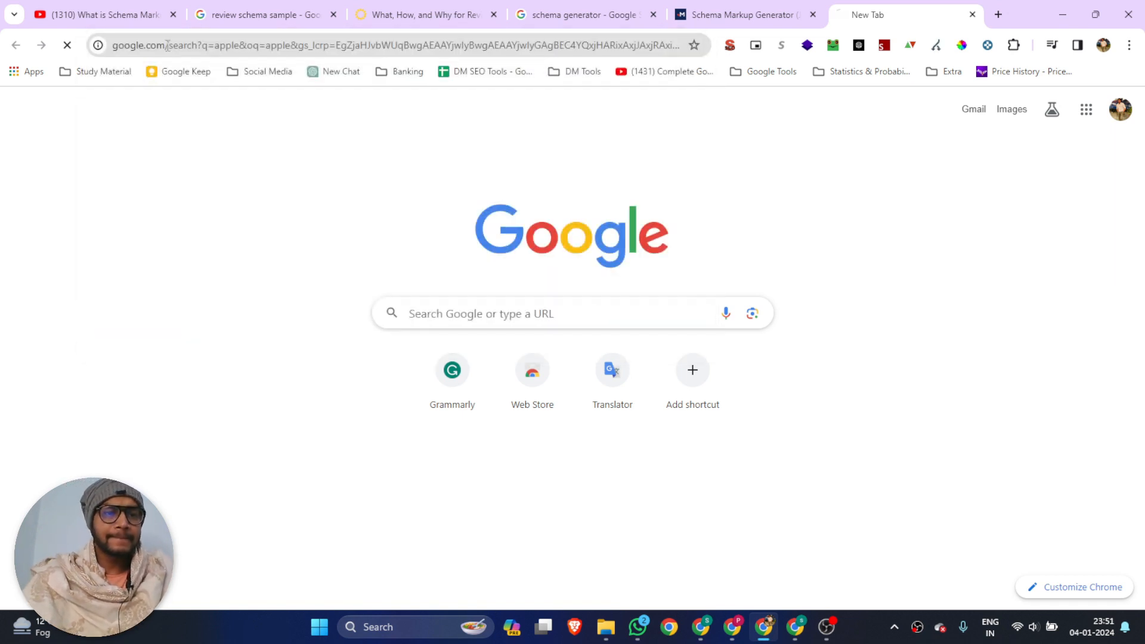
Find and open Croma's "Apple Store: Buy Apple Products Online at Best Prices" page from the search results
scroll(213, 175, "down", 1)
scroll(213, 174, "down", 20)
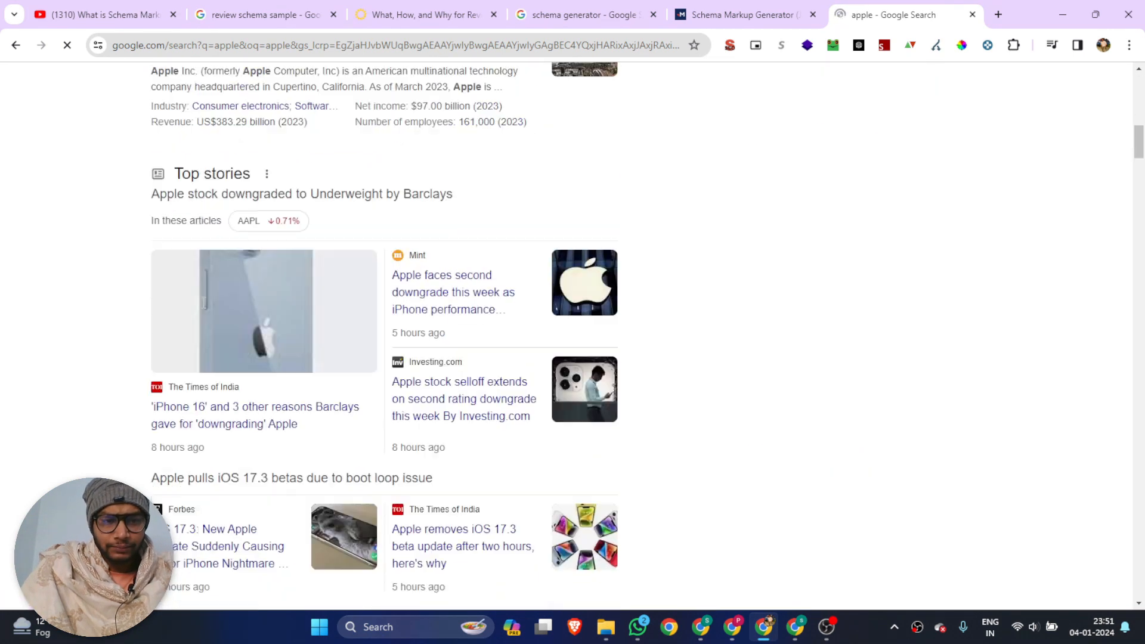
scroll(203, 307, "down", 15)
scroll(203, 307, "down", 15)
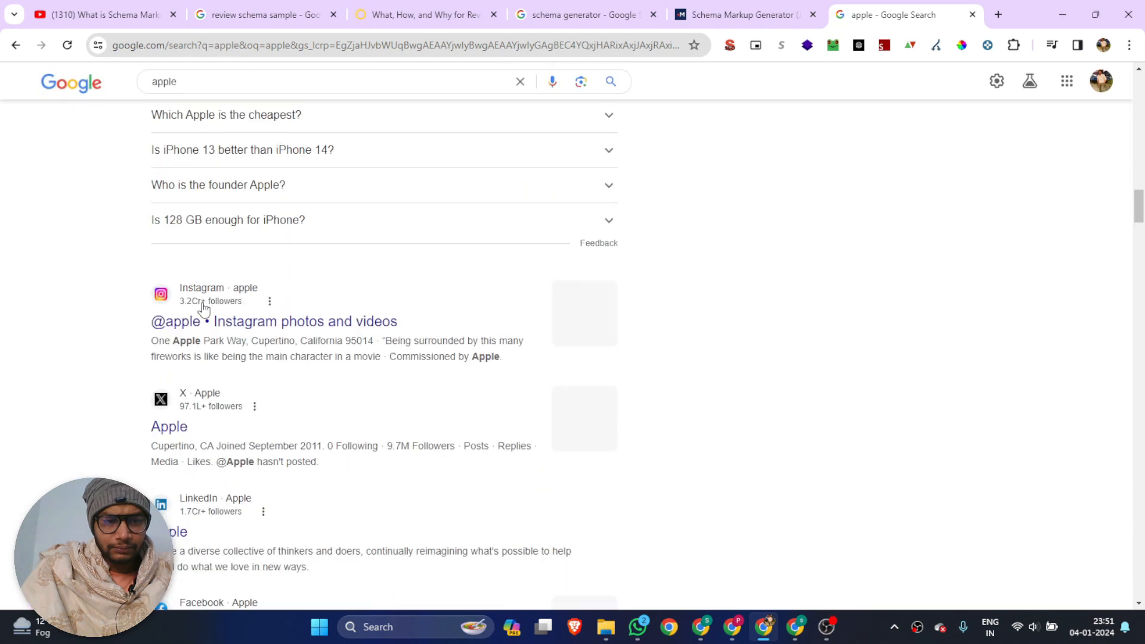
scroll(203, 307, "down", 1)
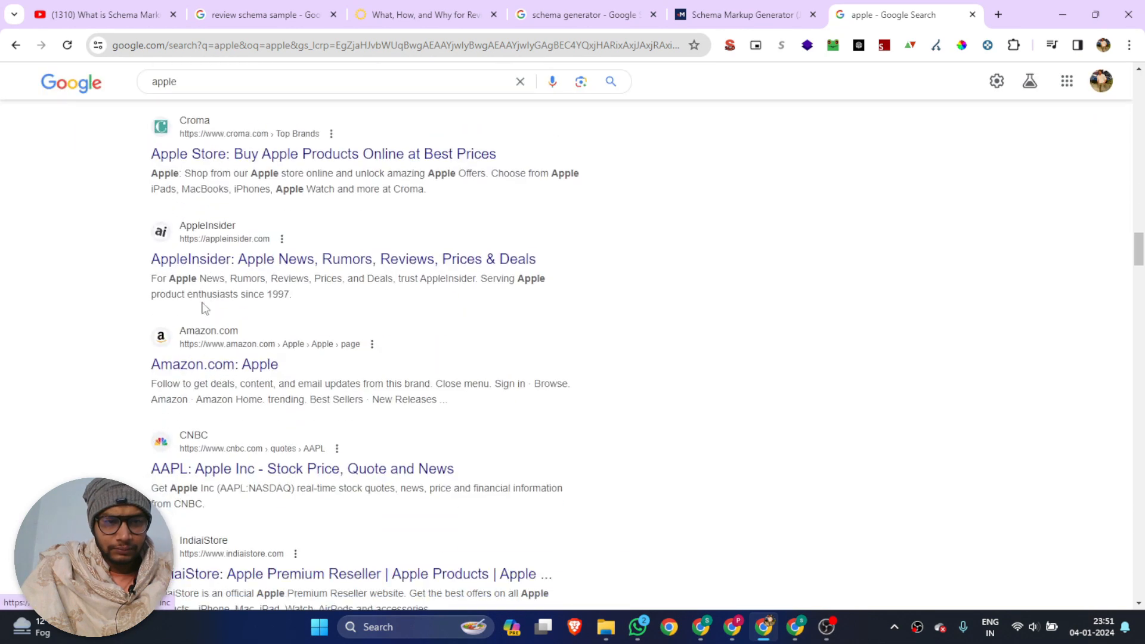
scroll(206, 306, "up", 1)
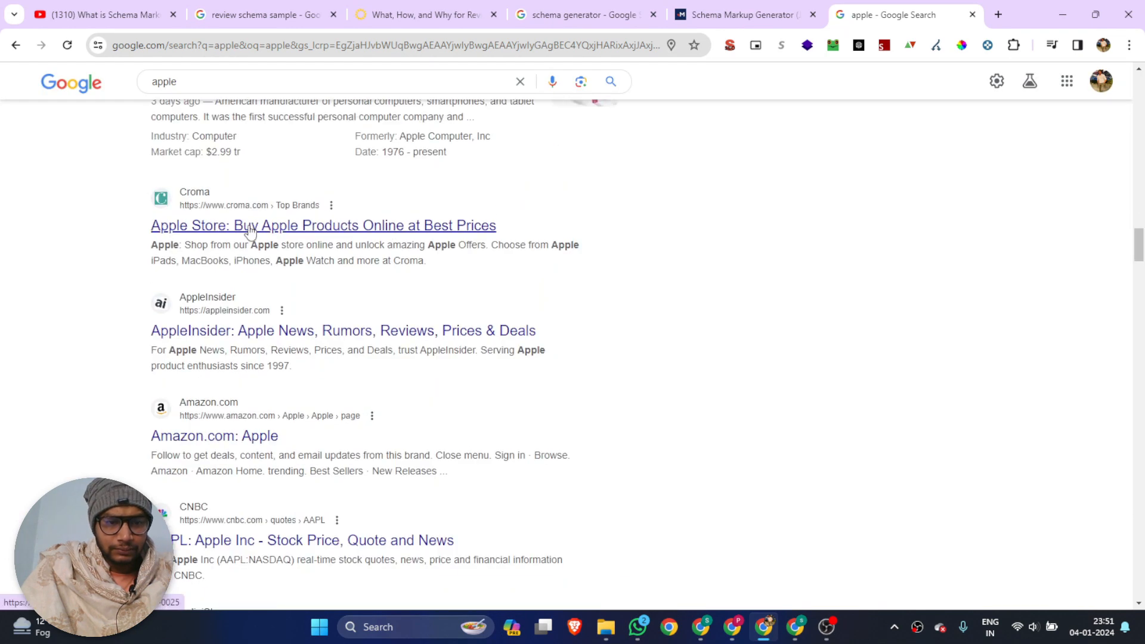
scroll(250, 231, "up", 10)
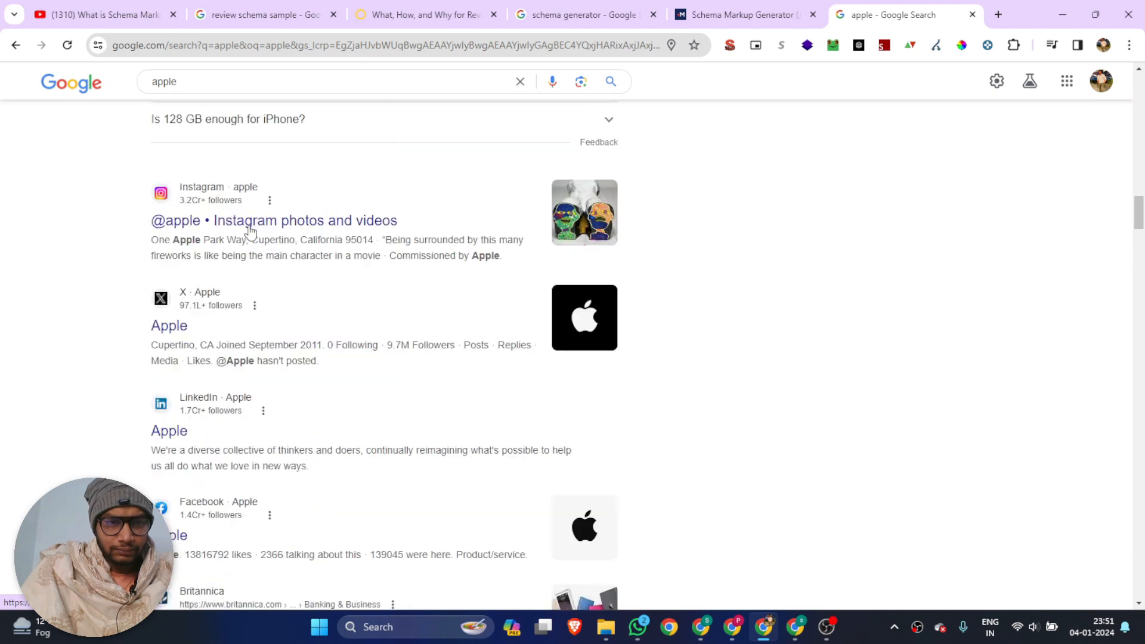
scroll(226, 209, "down", 13)
scroll(206, 188, "up", 1)
scroll(206, 188, "up", 4)
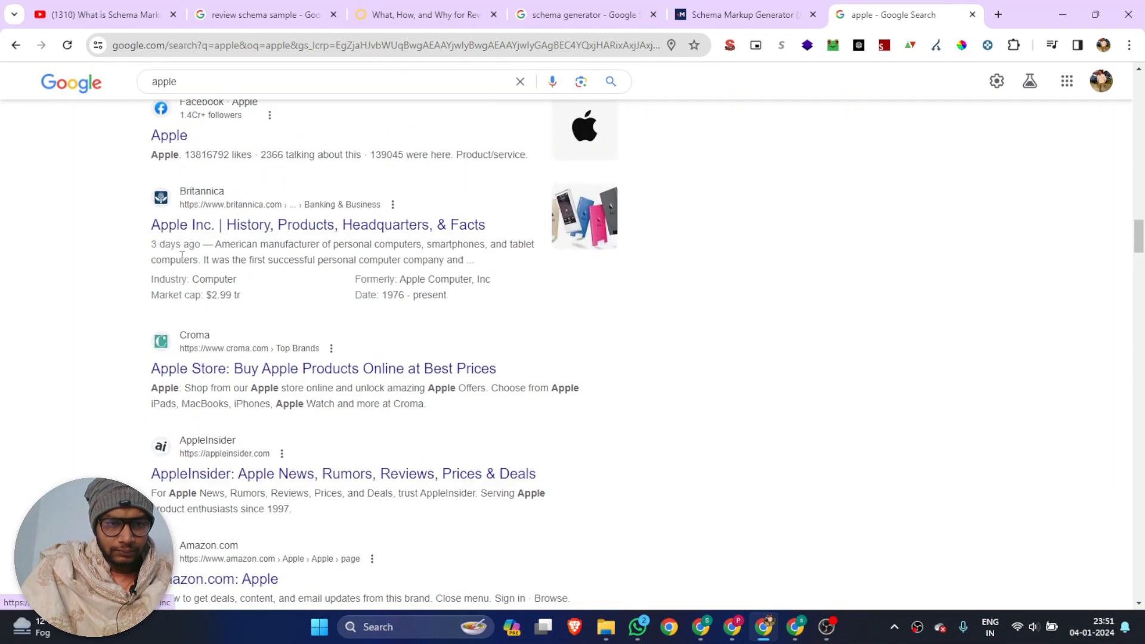
left_click(202, 367)
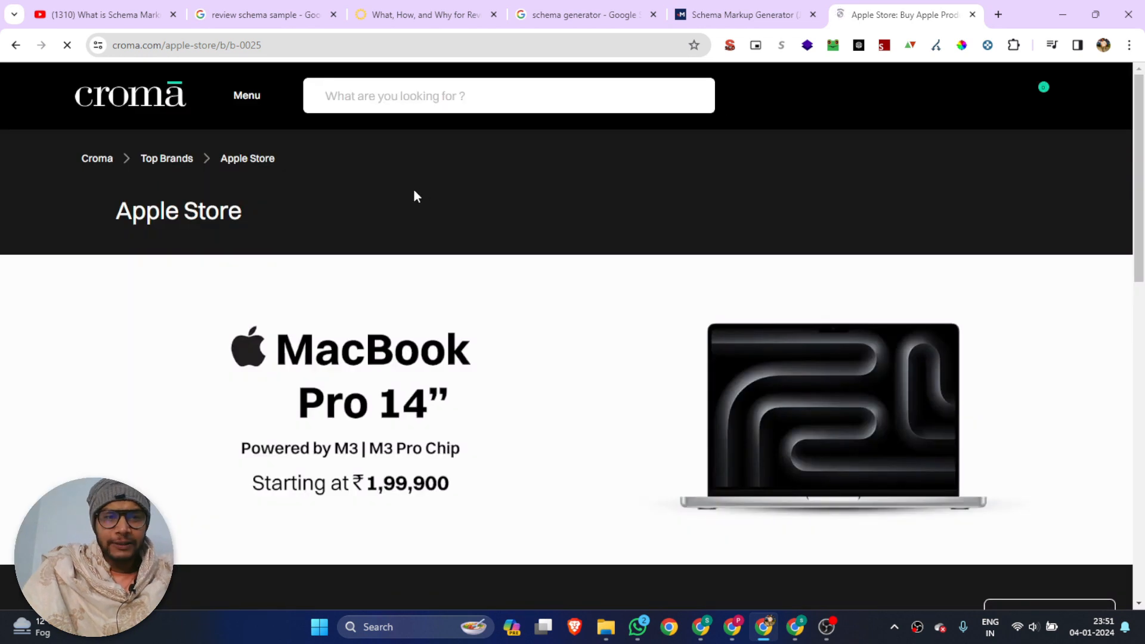
Dismiss the site's location request and open the iPhone 14 128GB offer on Croma's Apple Store page
scroll(274, 248, "down", 8)
scroll(274, 233, "down", 5)
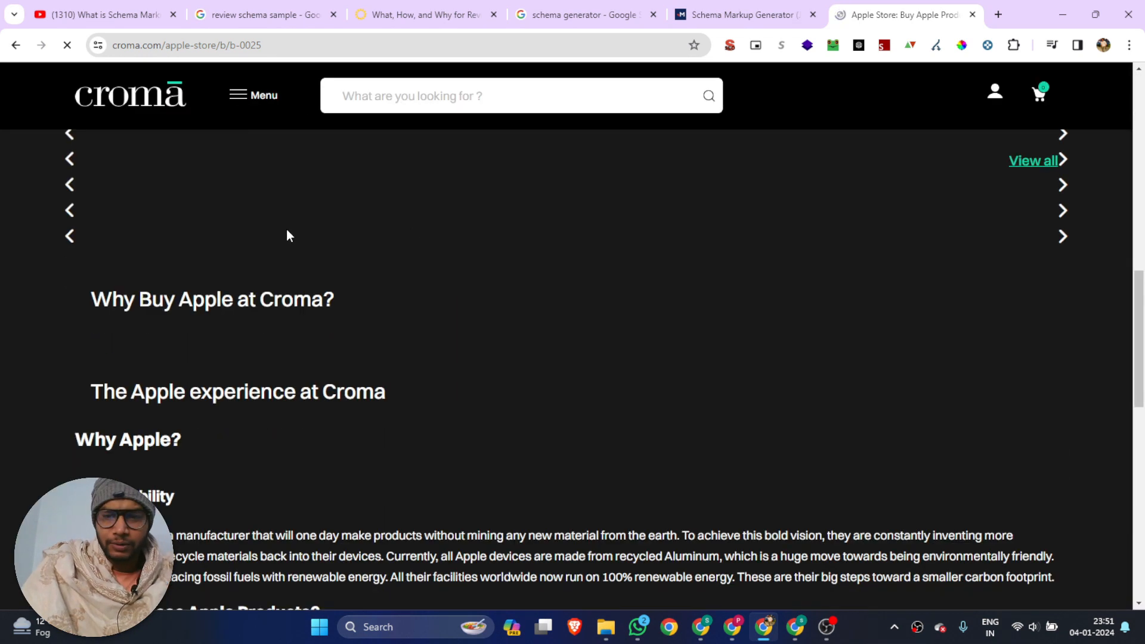
scroll(442, 239, "up", 15)
scroll(460, 273, "down", 5)
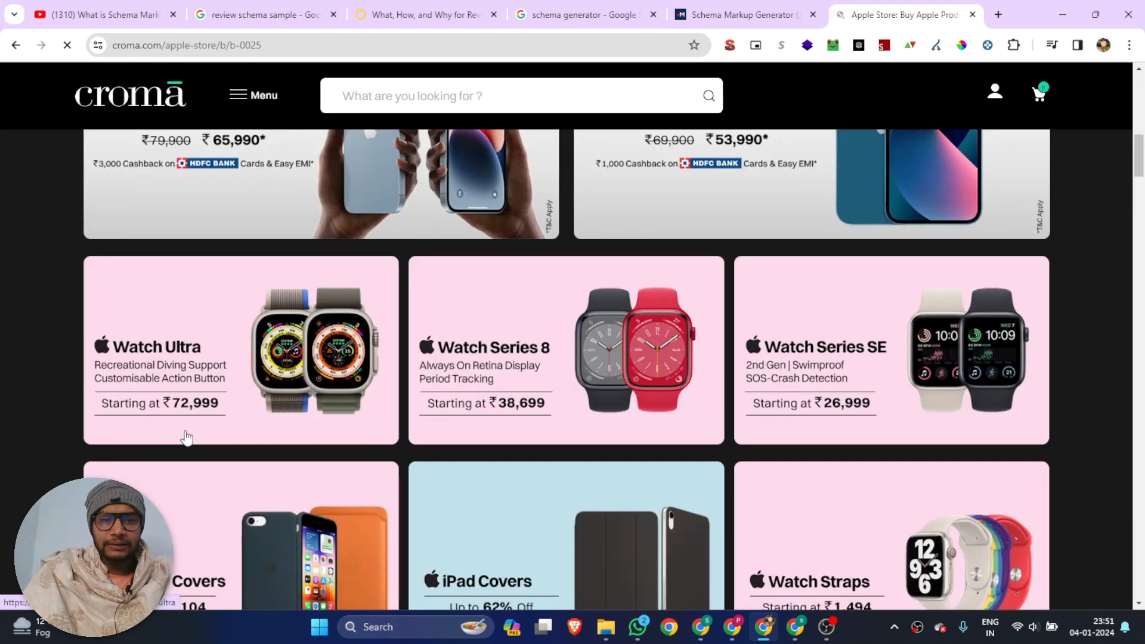
scroll(251, 387, "up", 10)
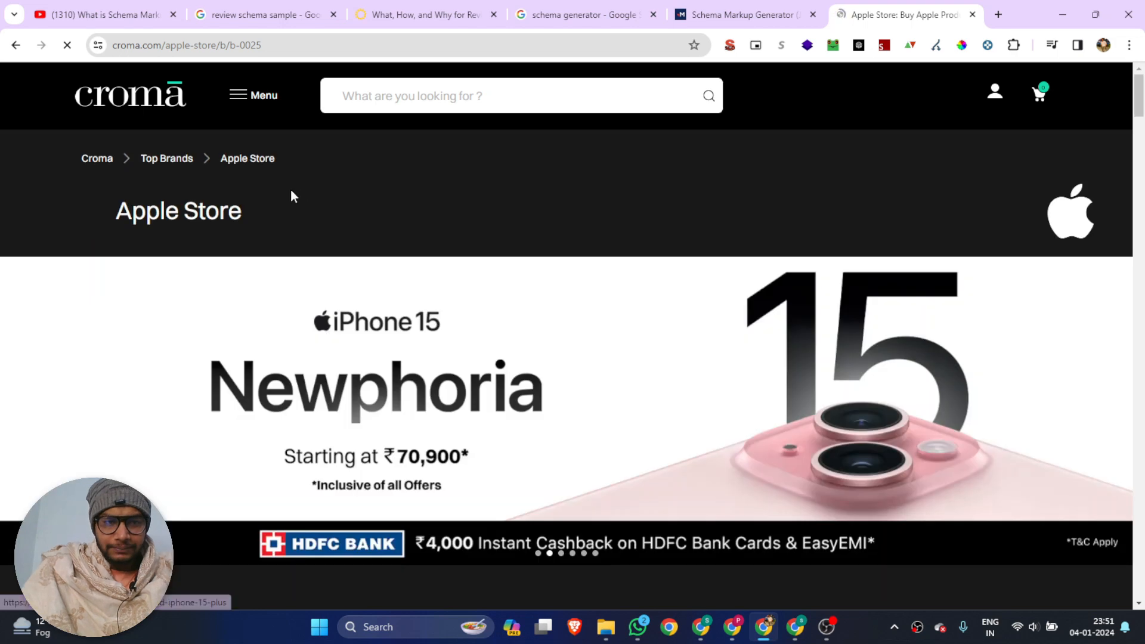
scroll(390, 216, "down", 4)
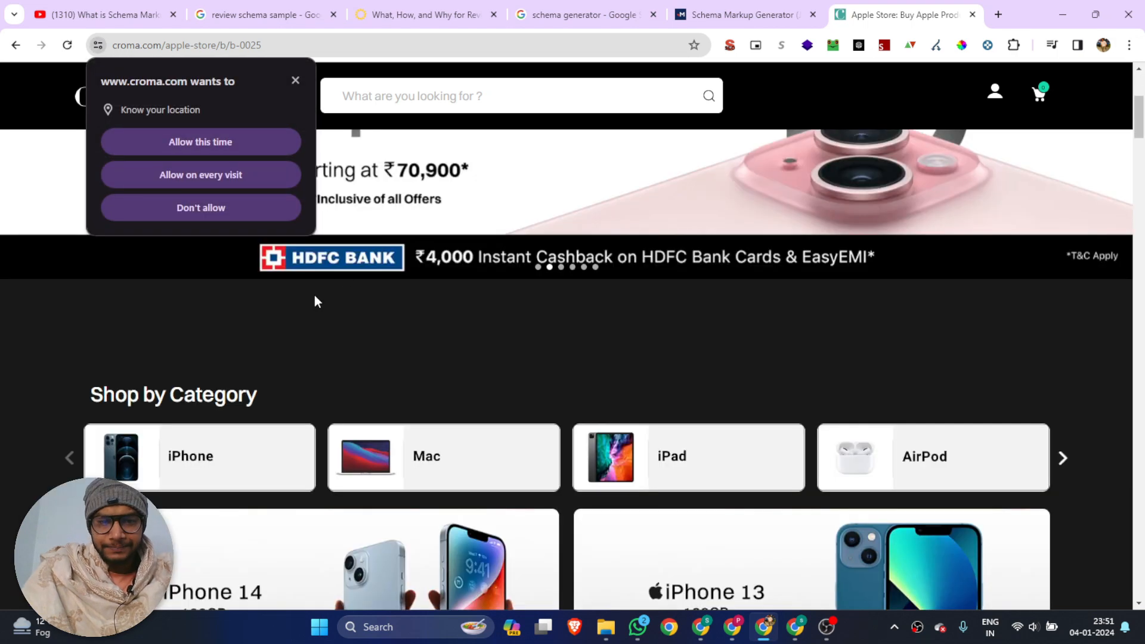
scroll(436, 227, "up", 4)
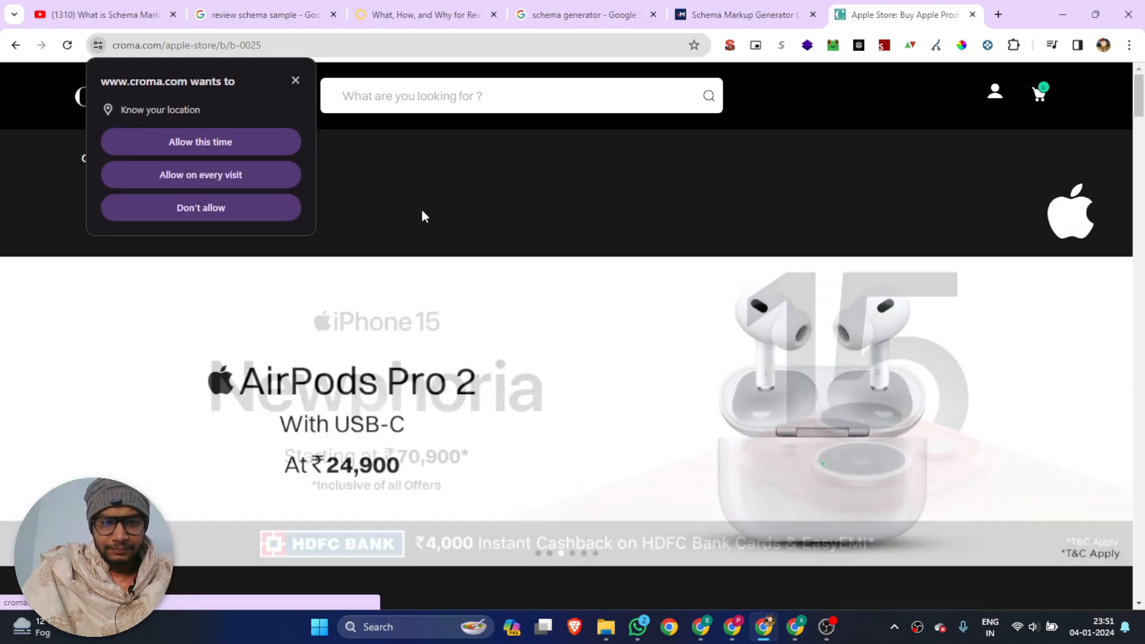
left_click(293, 80)
scroll(407, 266, "down", 10)
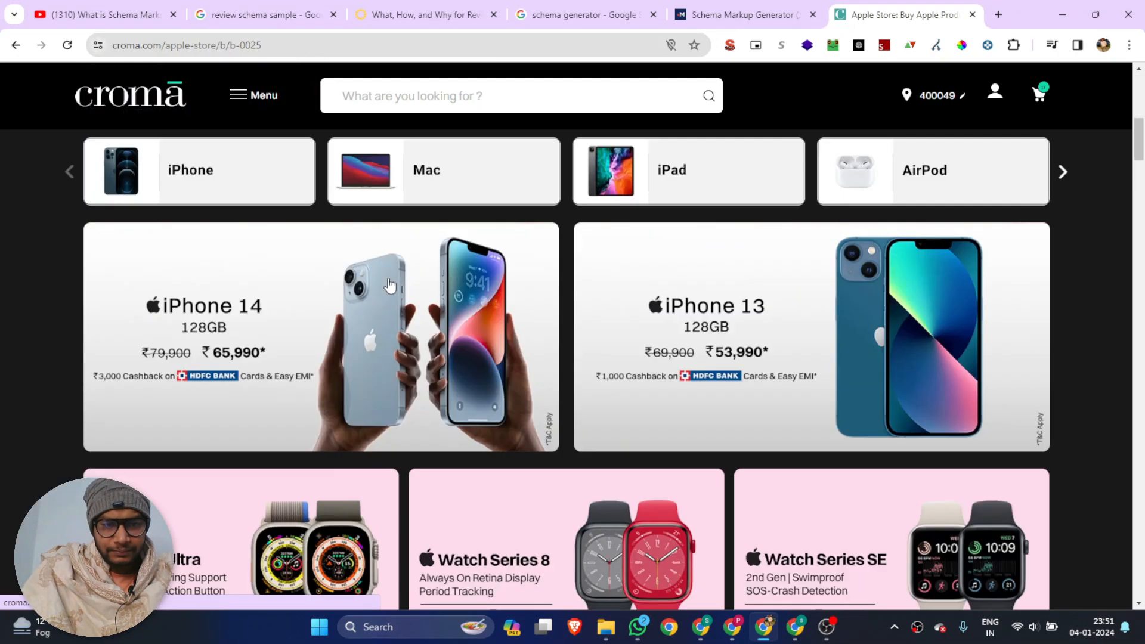
scroll(408, 266, "up", 5)
left_click(227, 306)
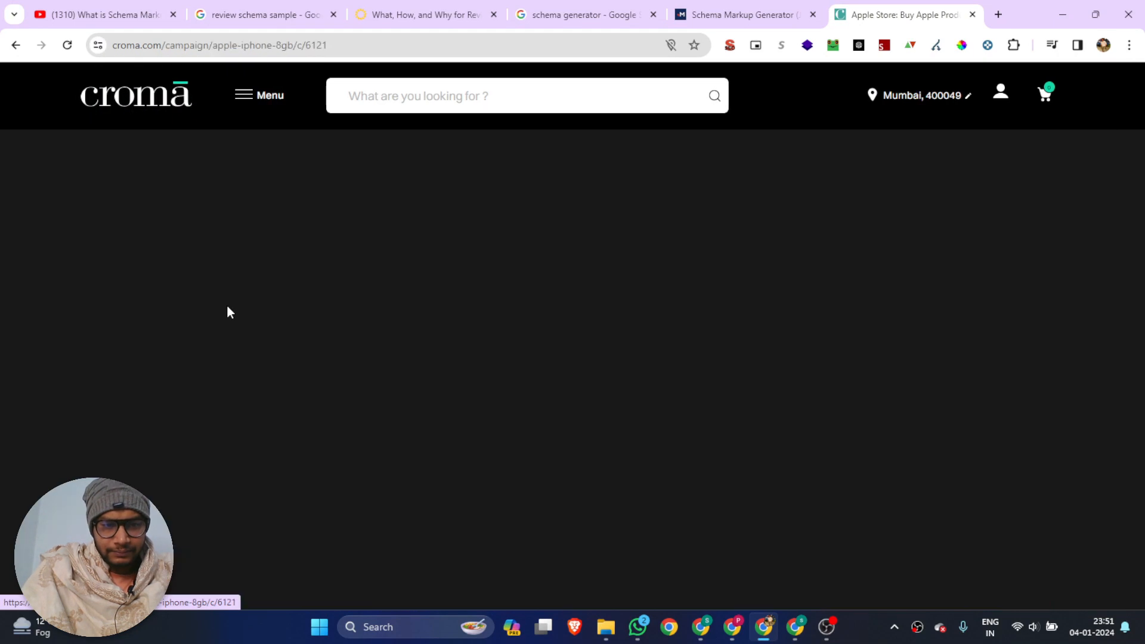
Open the Apple iPhone 14 (128GB, Midnight) product page and look over its combo offer and specifications
scroll(676, 248, "down", 6)
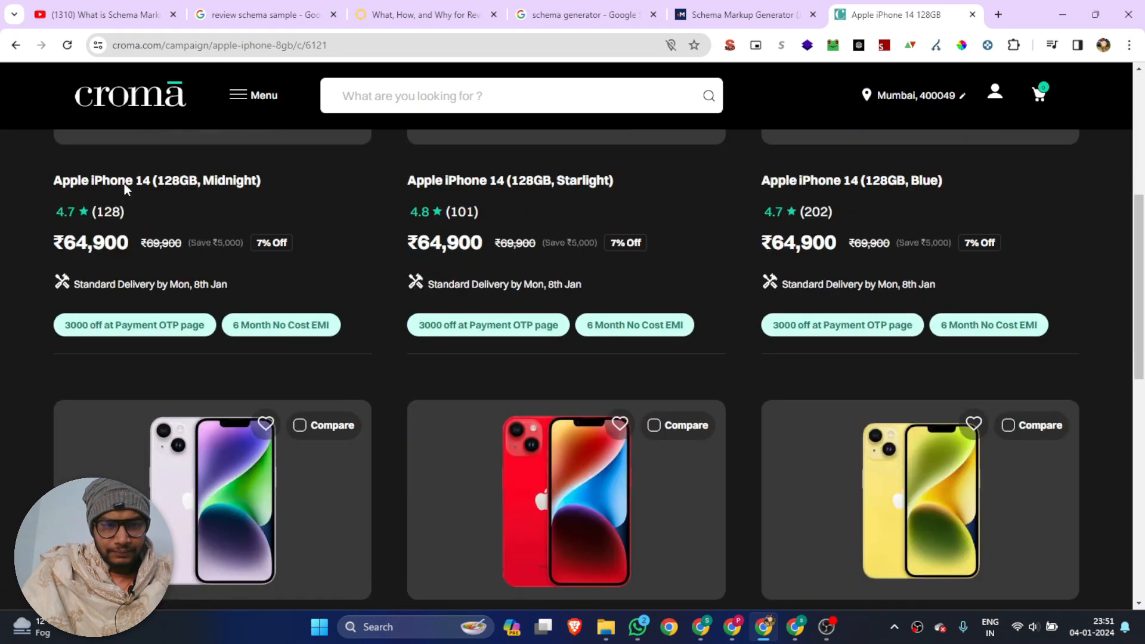
left_click(124, 183)
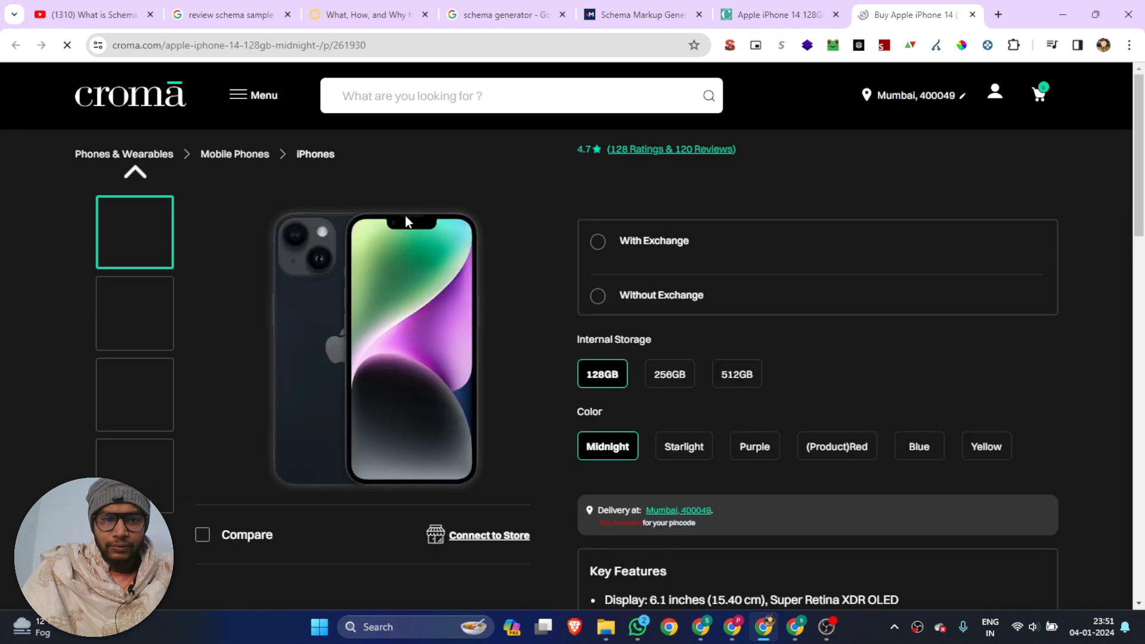
scroll(756, 356, "down", 15)
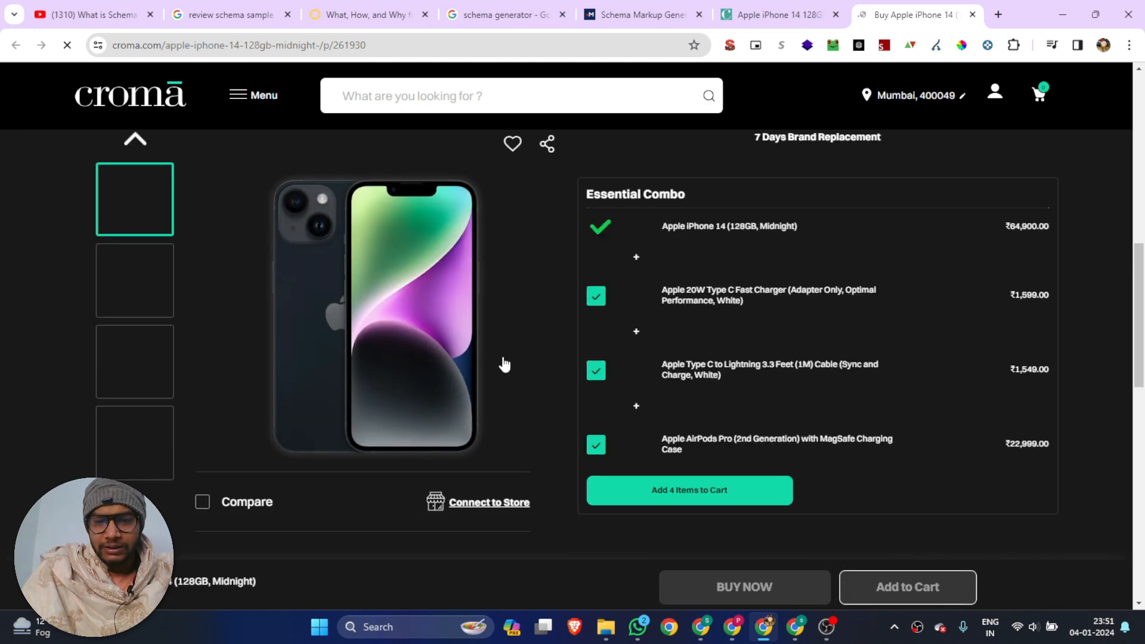
scroll(503, 361, "up", 4)
scroll(503, 362, "down", 3)
scroll(499, 357, "up", 1)
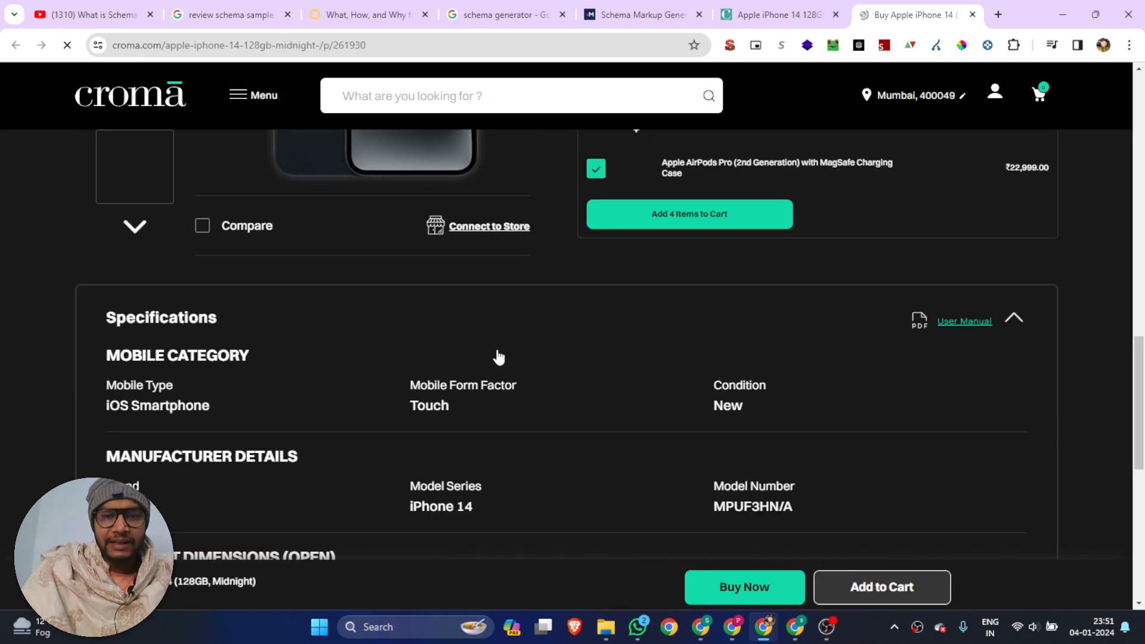
Return to the schema generator and close the Croma Apple Store page, keeping the iPhone 14 product page open
scroll(537, 346, "up", 12)
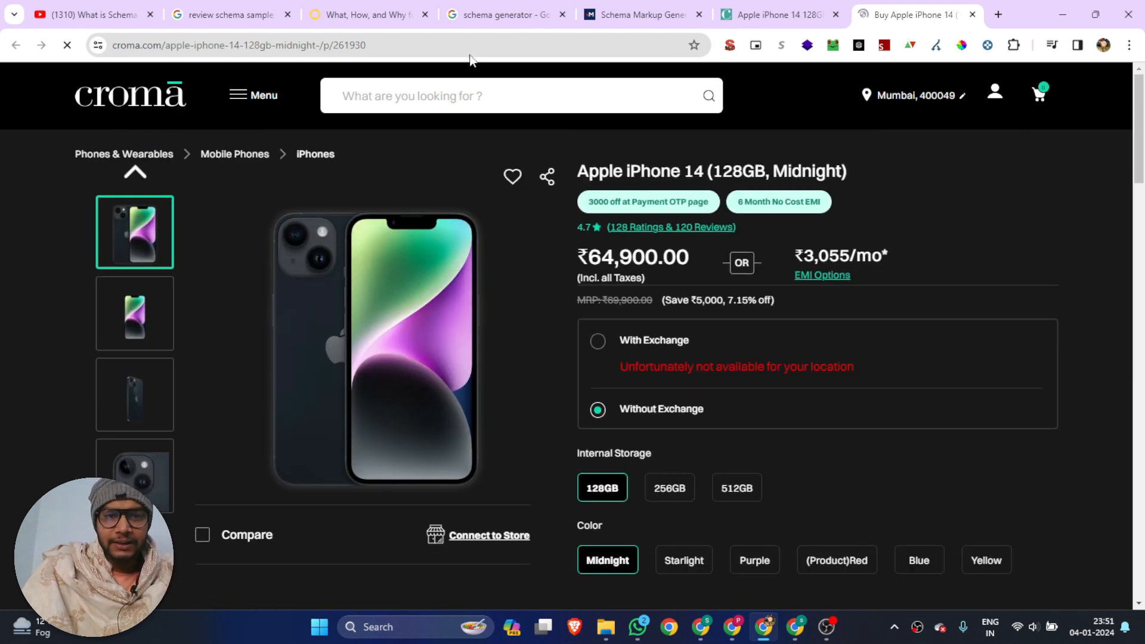
left_click(656, 15)
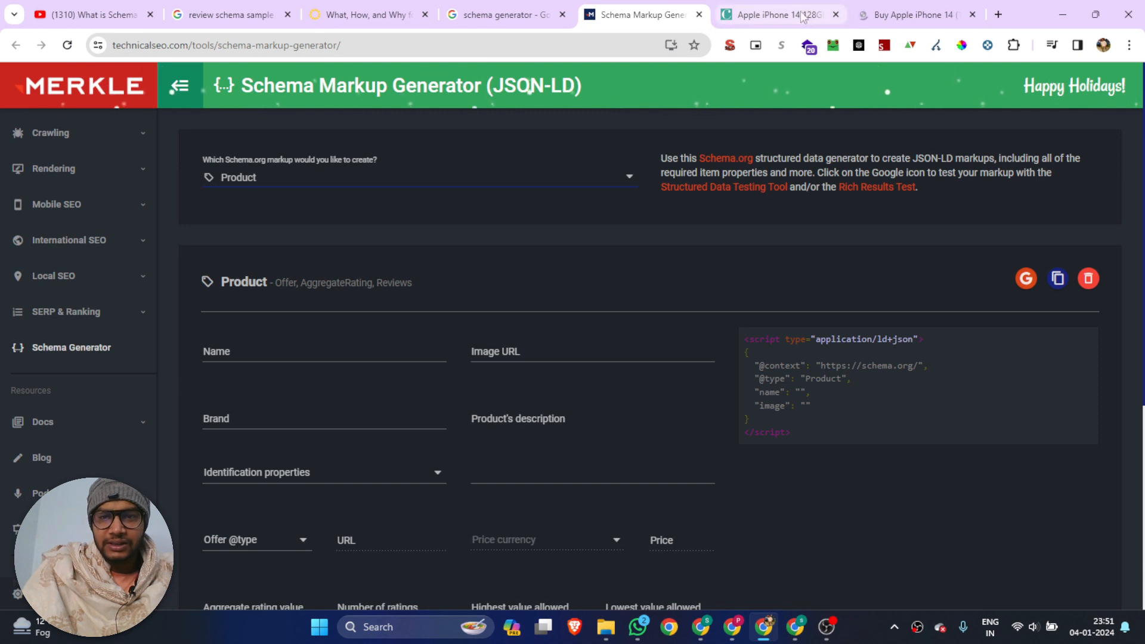
left_click(836, 14)
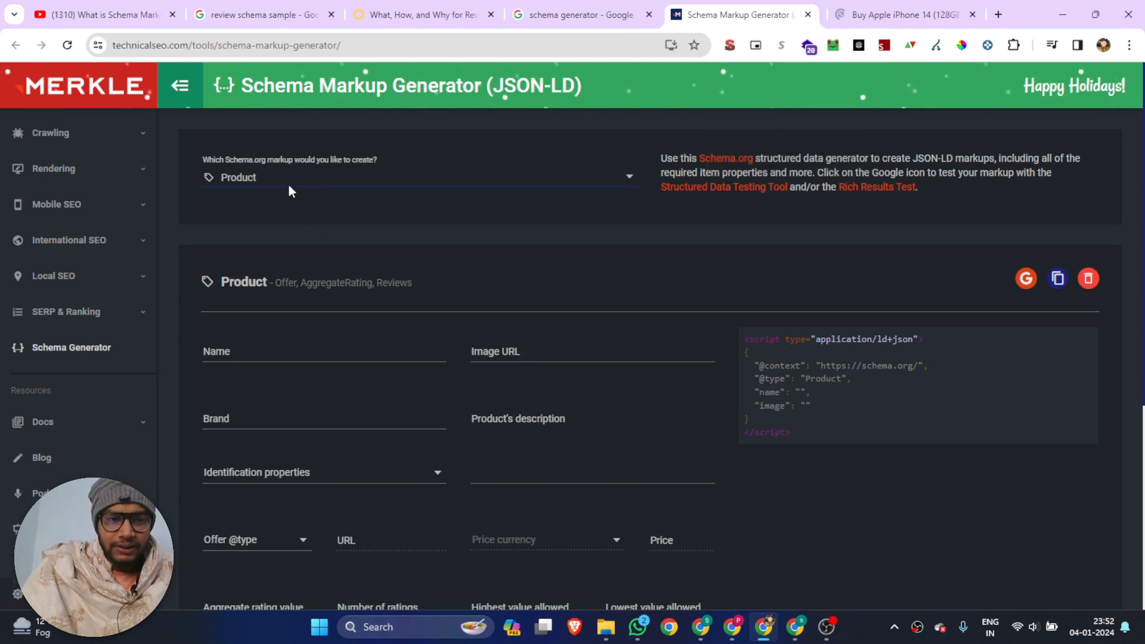
Copy the product title "Apple iPhone 14 (128GB, Midnight)" from the Croma page into the schema's Name field
left_click(240, 353)
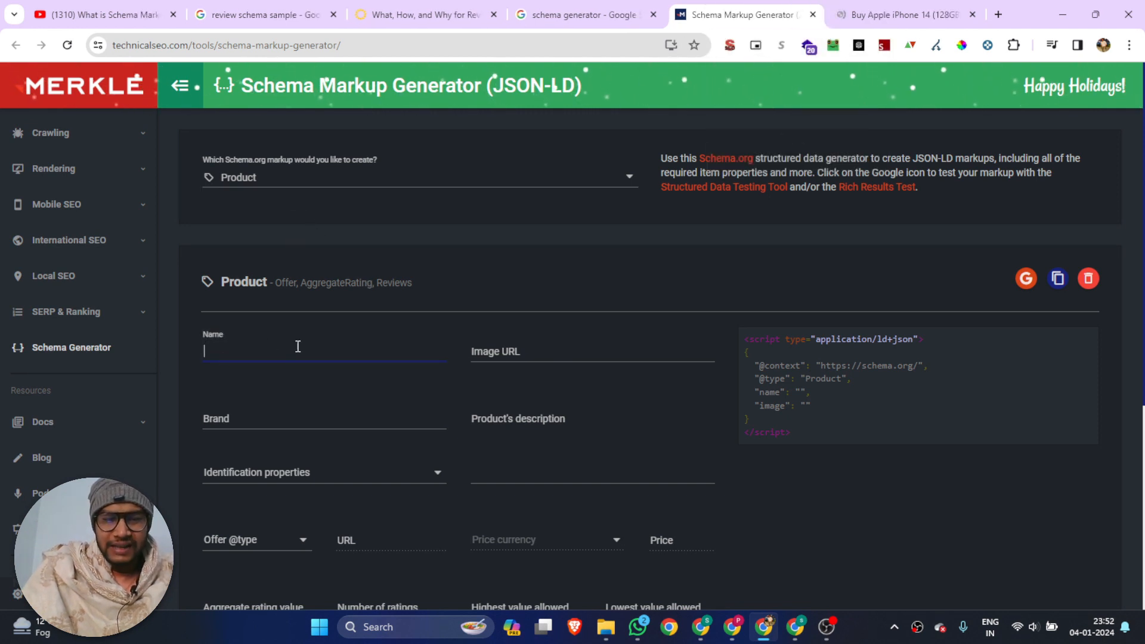
key("ctrl+Tab")
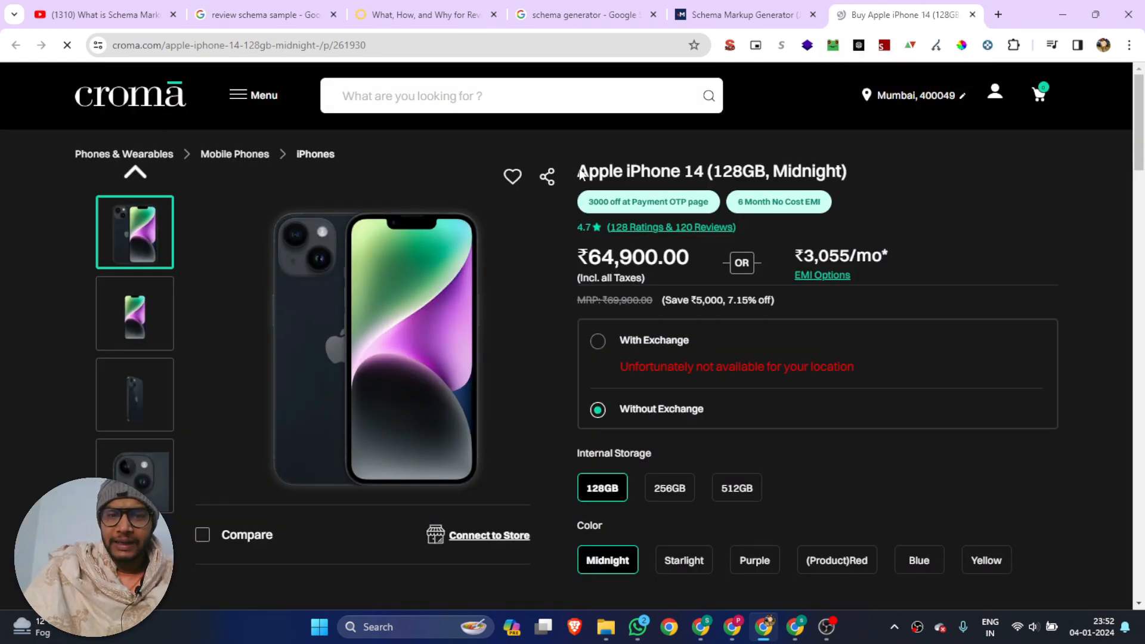
left_click_drag(578, 173, 834, 177)
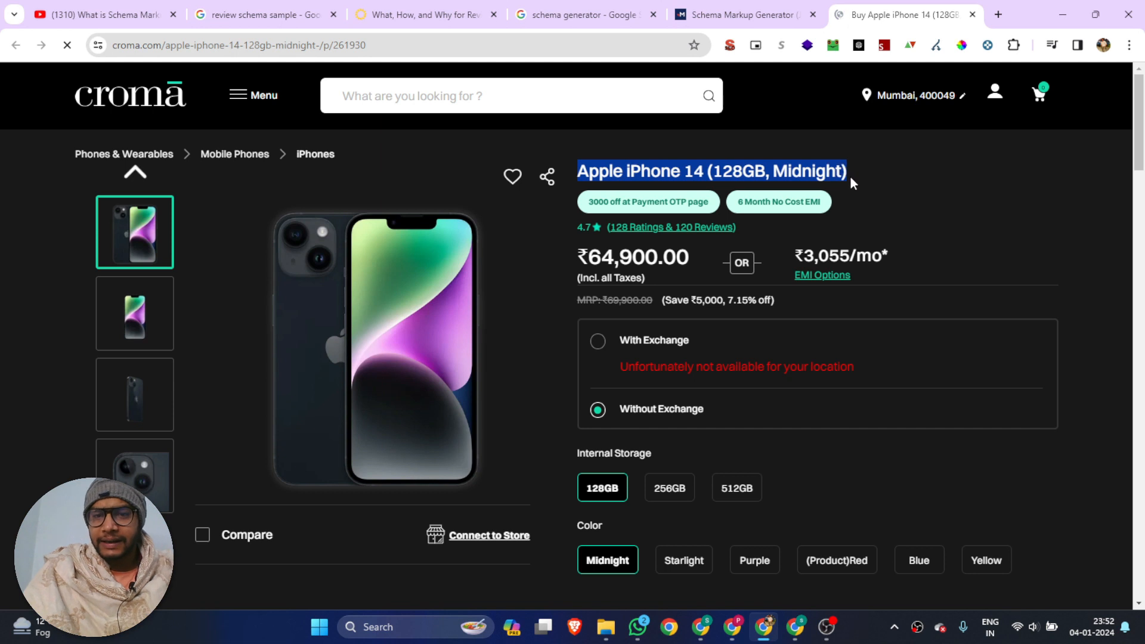
left_click(718, 3)
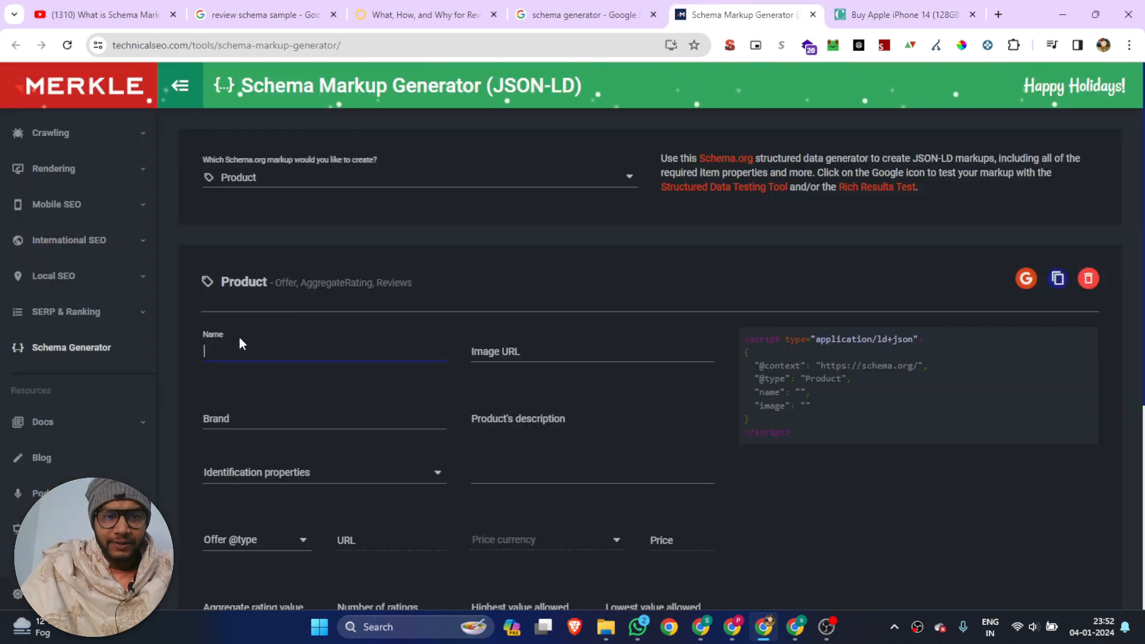
left_click(239, 340)
type("Apple iPhone 14 (128GB, Midnight)")
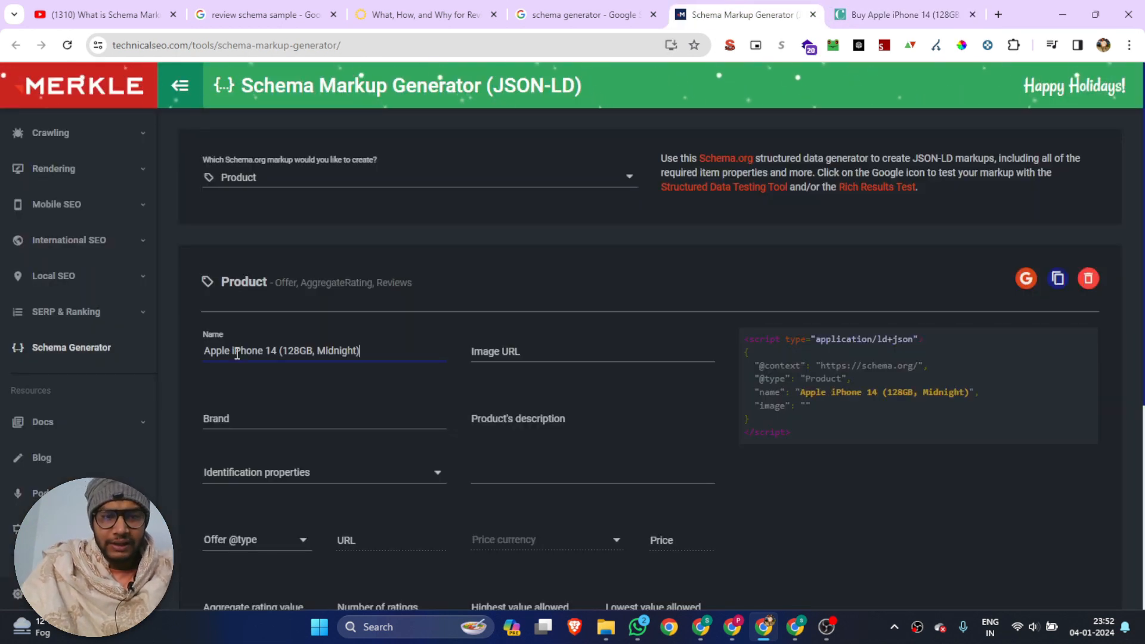
Copy the address of the main iPhone 14 product image on Croma and paste it as the schema's Image URL
left_click(529, 351)
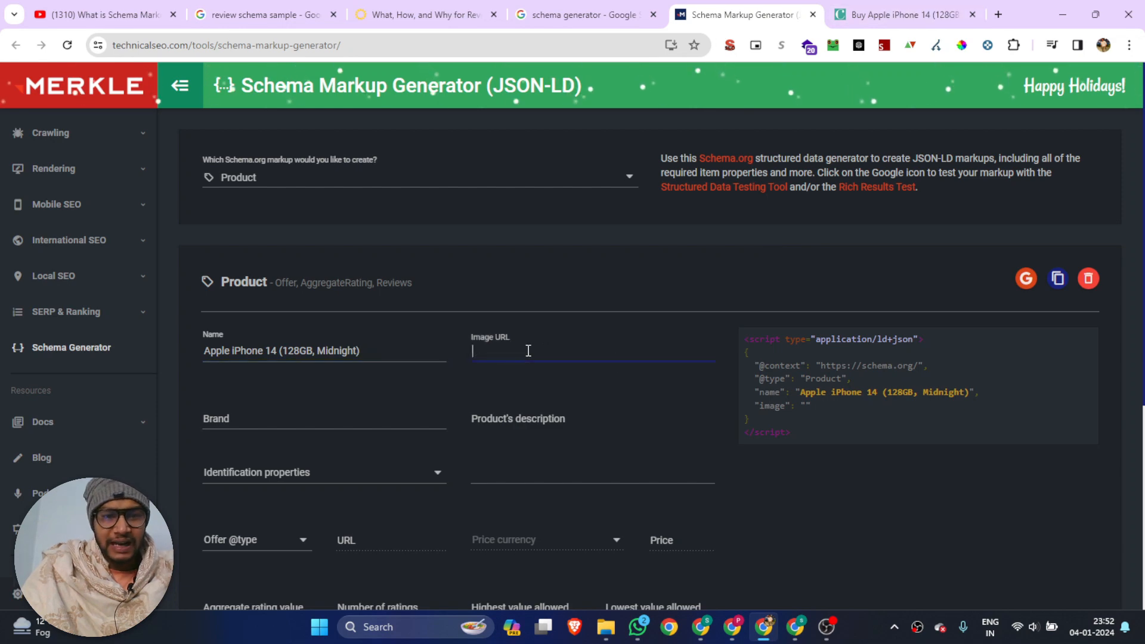
left_click(872, 9)
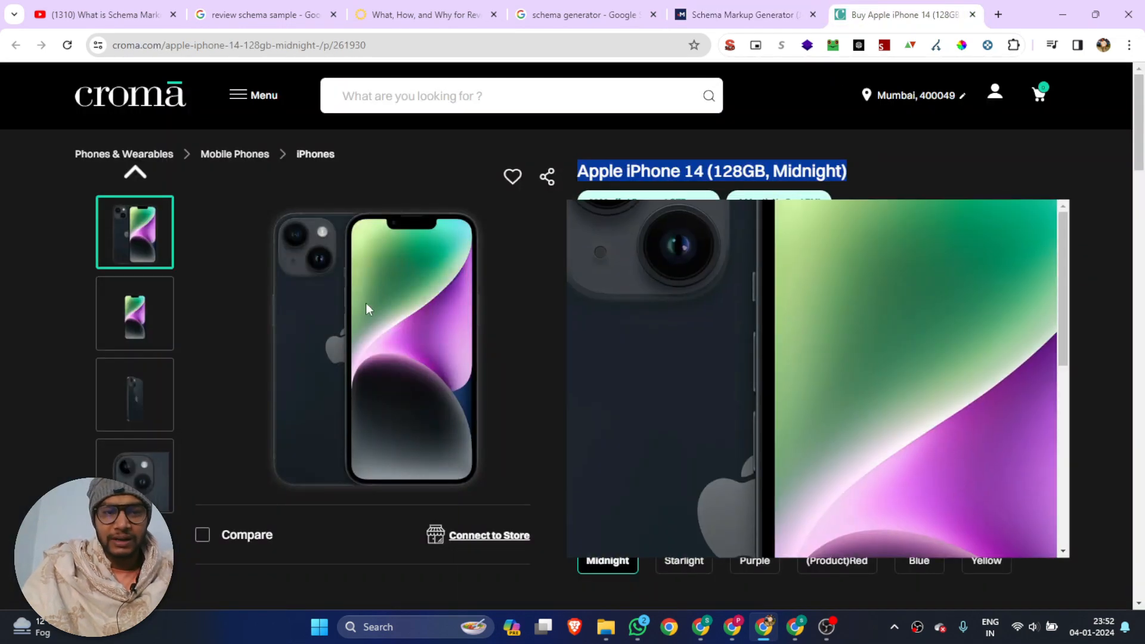
right_click(366, 303)
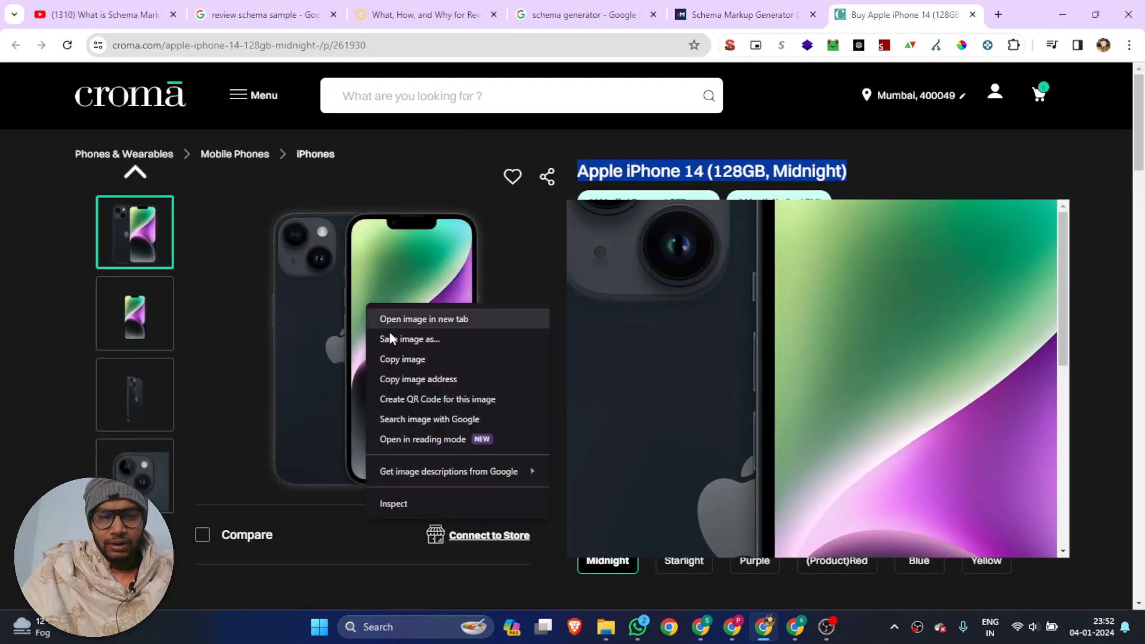
left_click(419, 381)
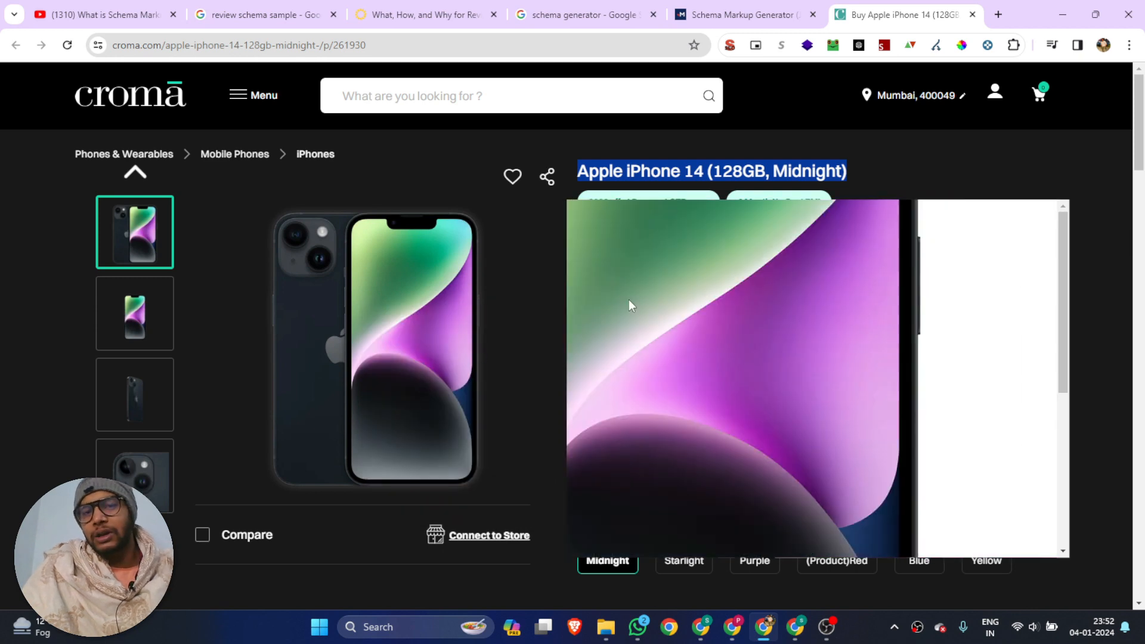
left_click(743, 14)
key("ctrl+v")
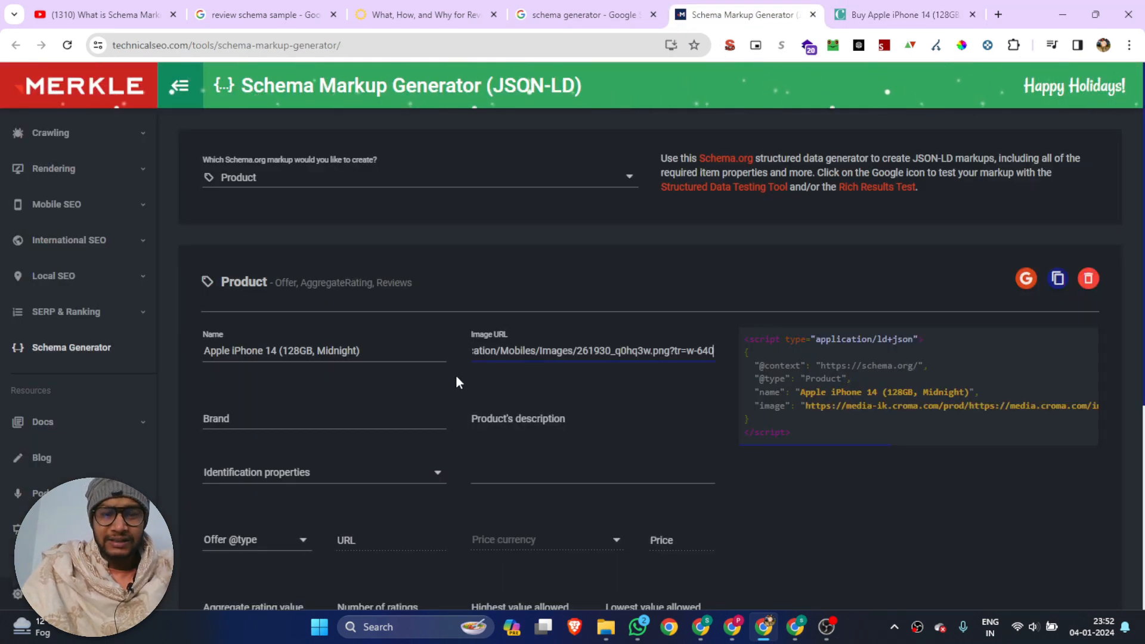
Check the brand on the Croma product page and set the schema's Brand to "Apple"
left_click(215, 421)
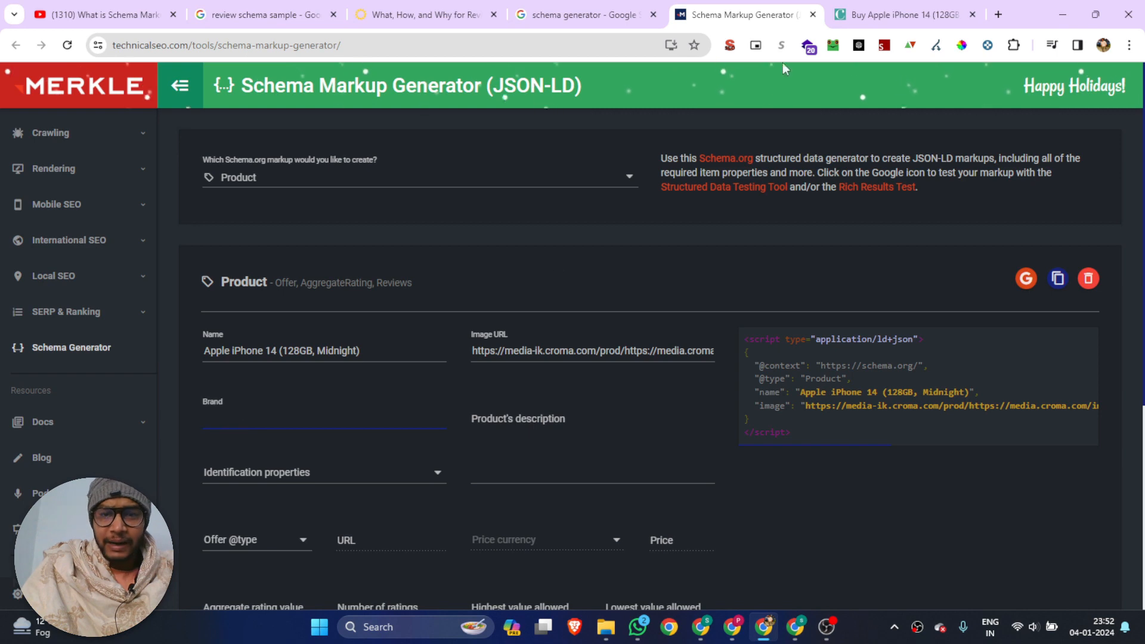
left_click(911, 8)
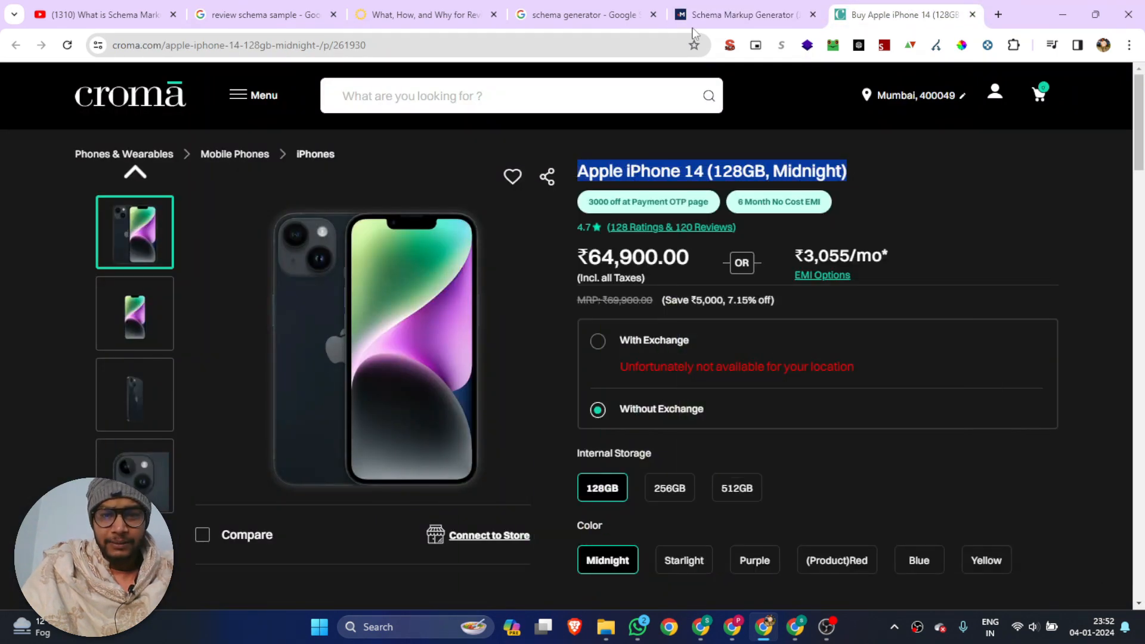
left_click(742, 14)
type("Apple")
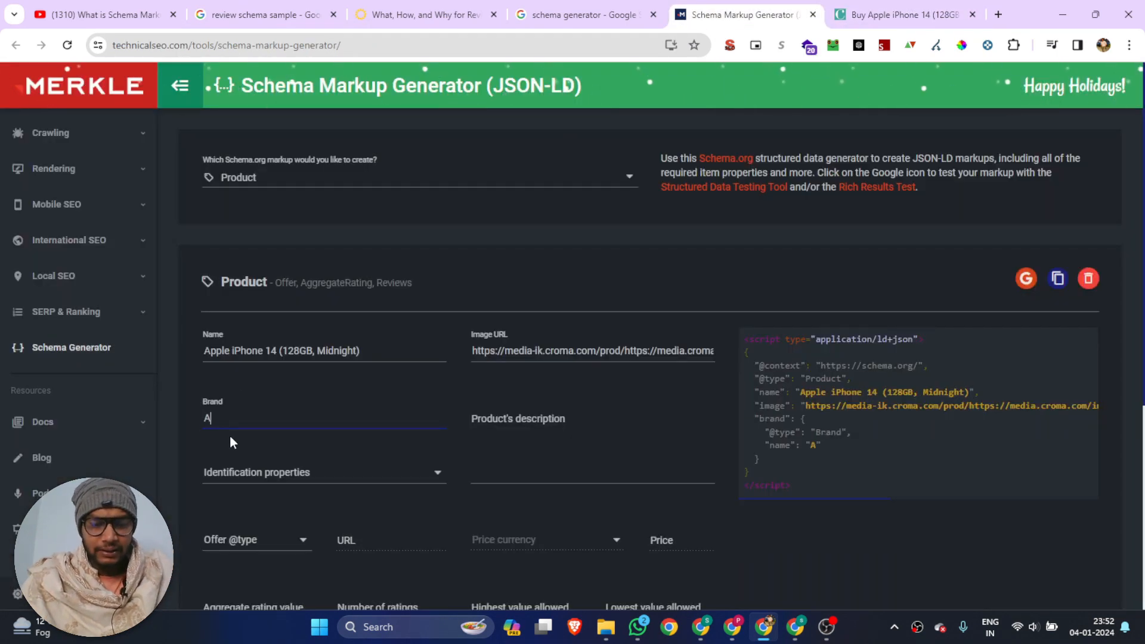
Look through the Croma product page's key features, overview and reviews for text to use as the product's description
left_click(527, 448)
left_click(911, 15)
scroll(573, 303, "down", 3)
scroll(644, 303, "down", 10)
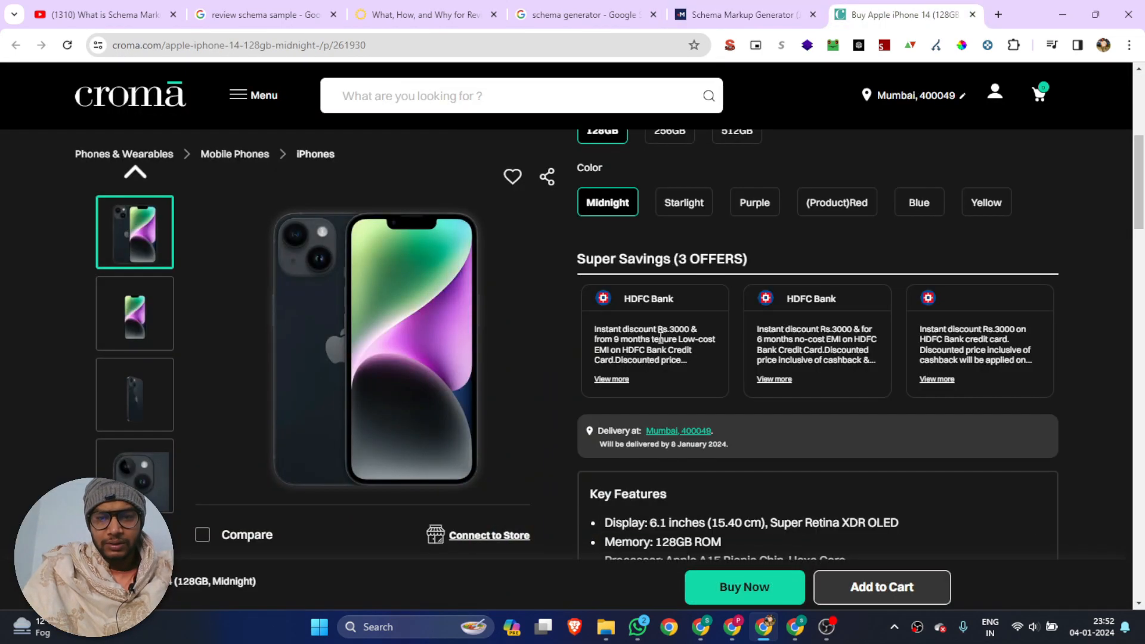
scroll(673, 371, "down", 15)
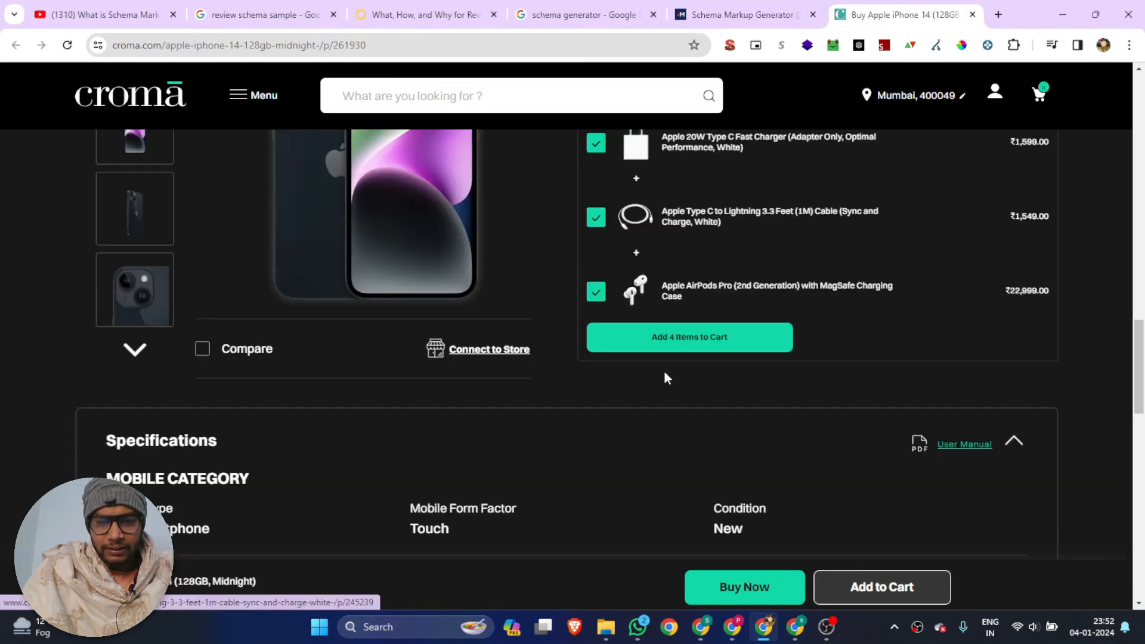
scroll(591, 376, "down", 15)
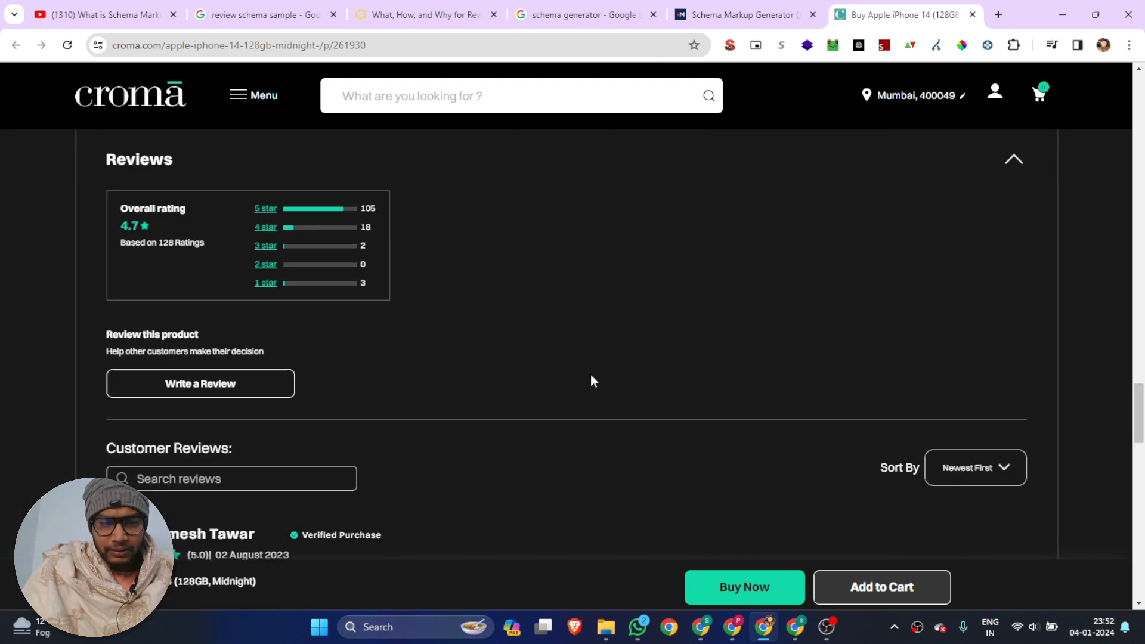
scroll(585, 376, "down", 7)
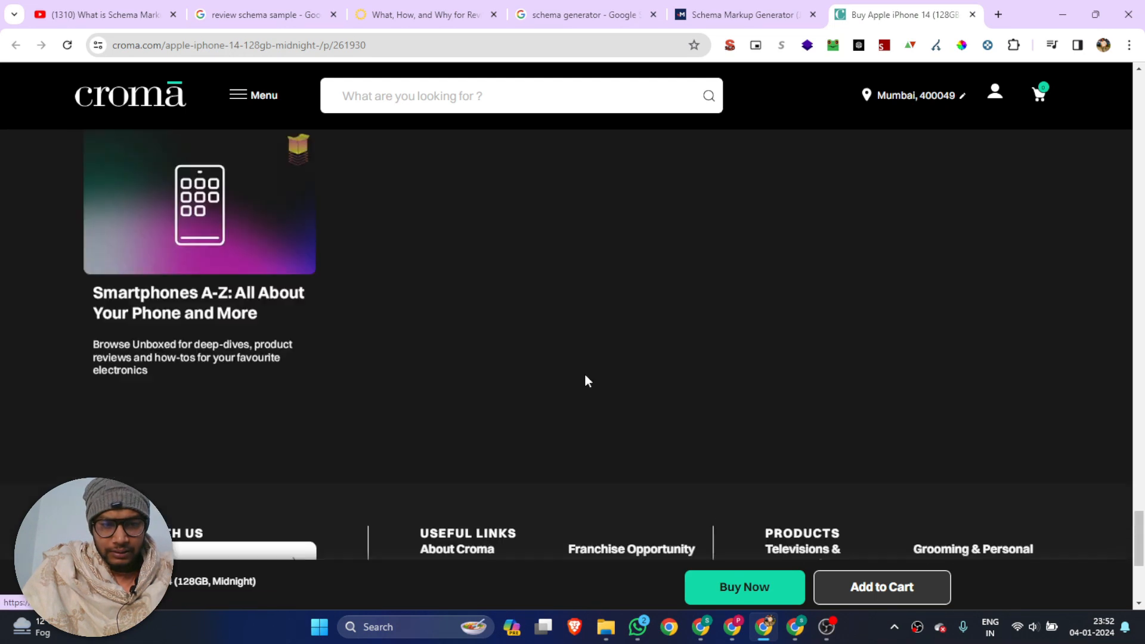
scroll(585, 375, "up", 15)
scroll(588, 385, "up", 15)
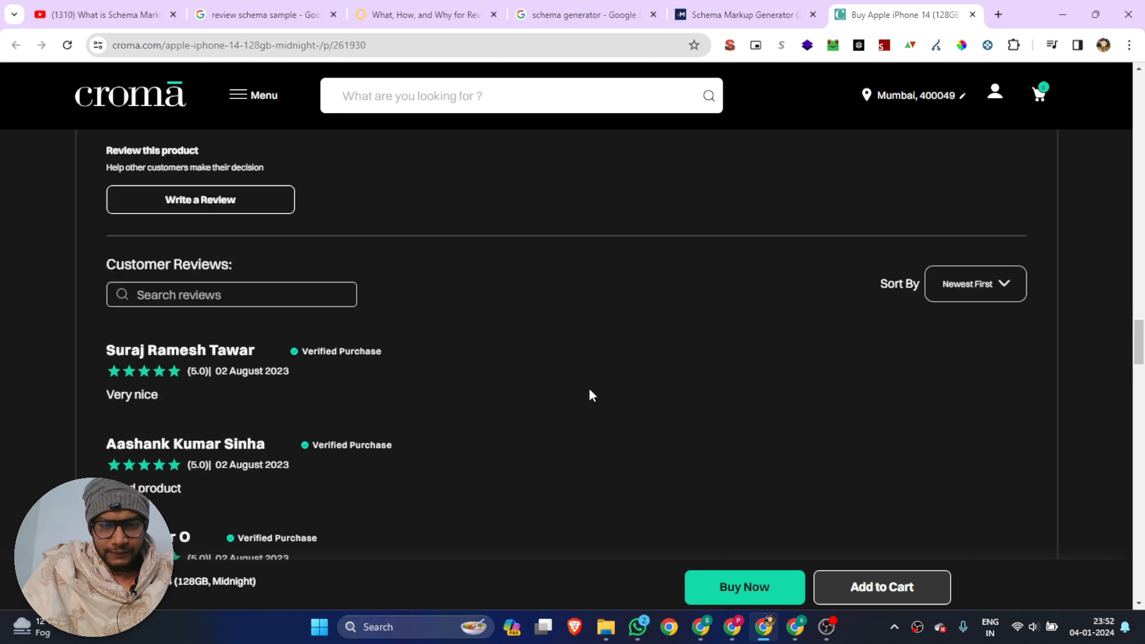
scroll(588, 394, "down", 1)
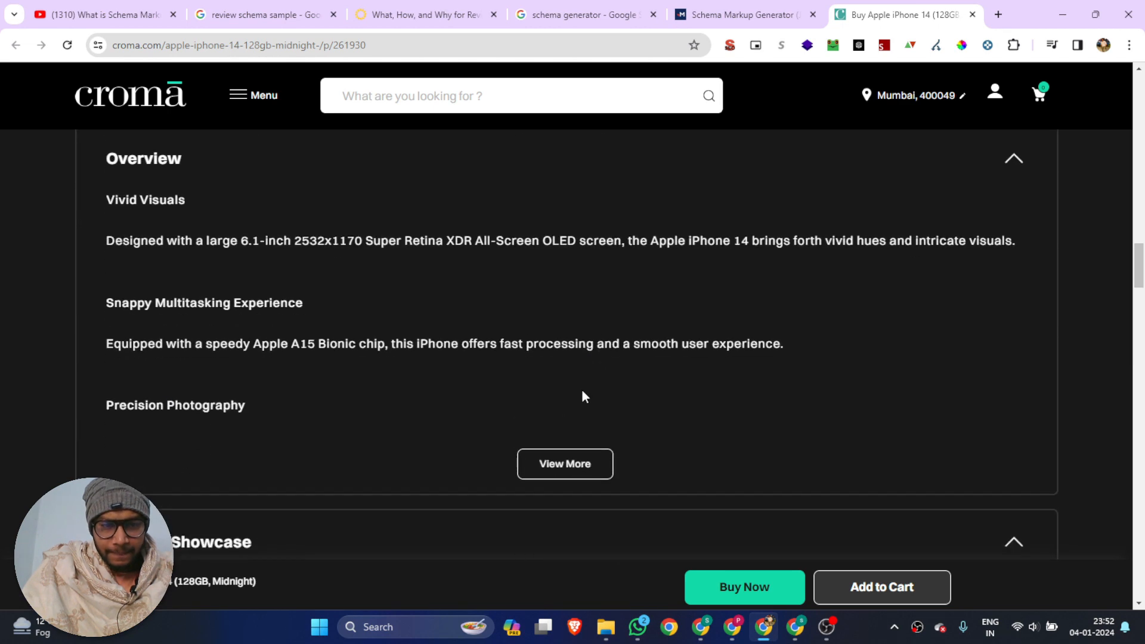
scroll(582, 393, "up", 15)
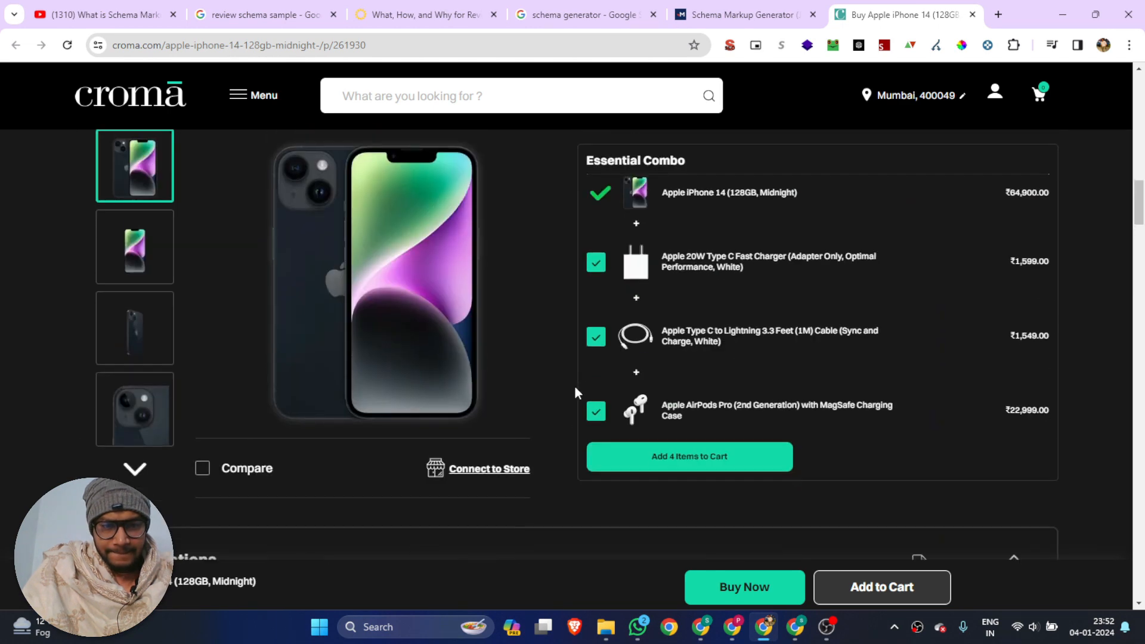
scroll(574, 386, "up", 8)
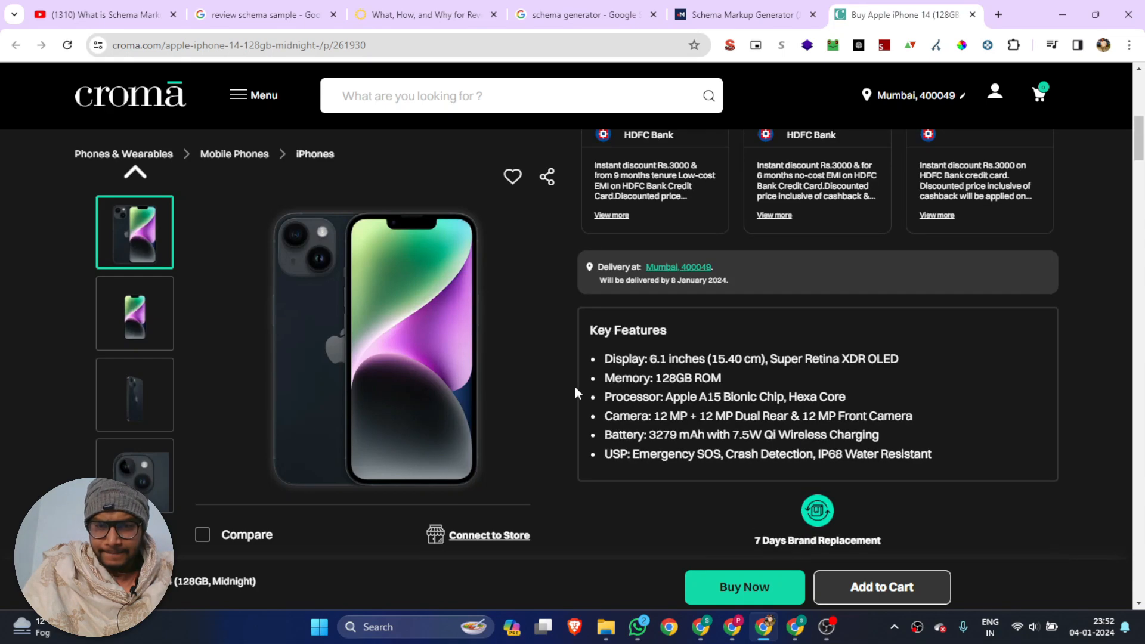
scroll(575, 386, "up", 8)
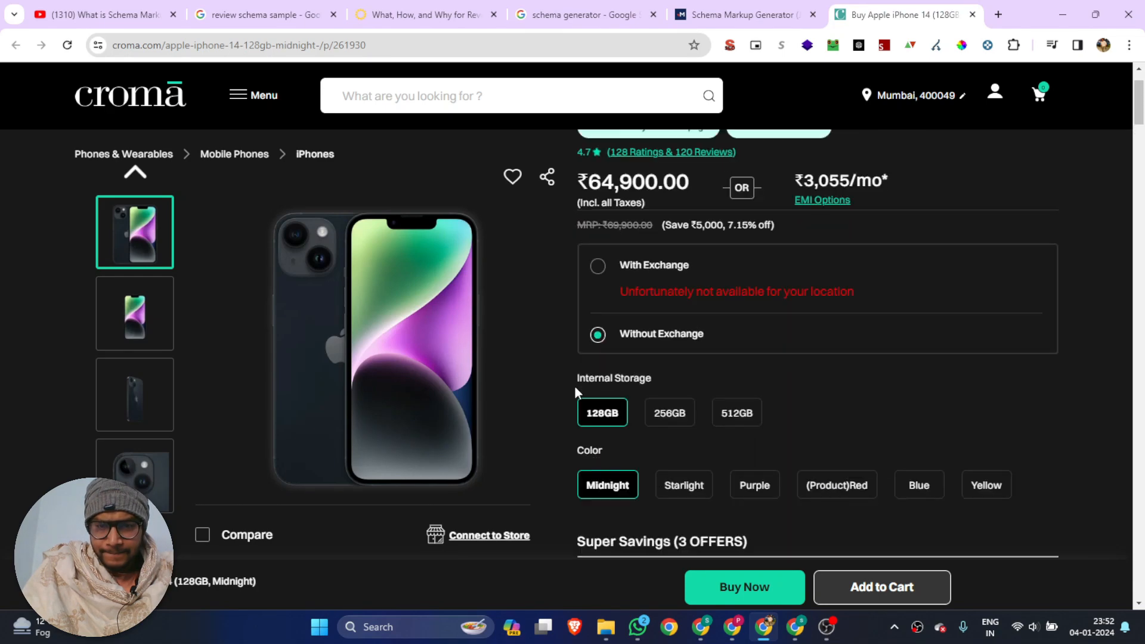
scroll(574, 386, "down", 15)
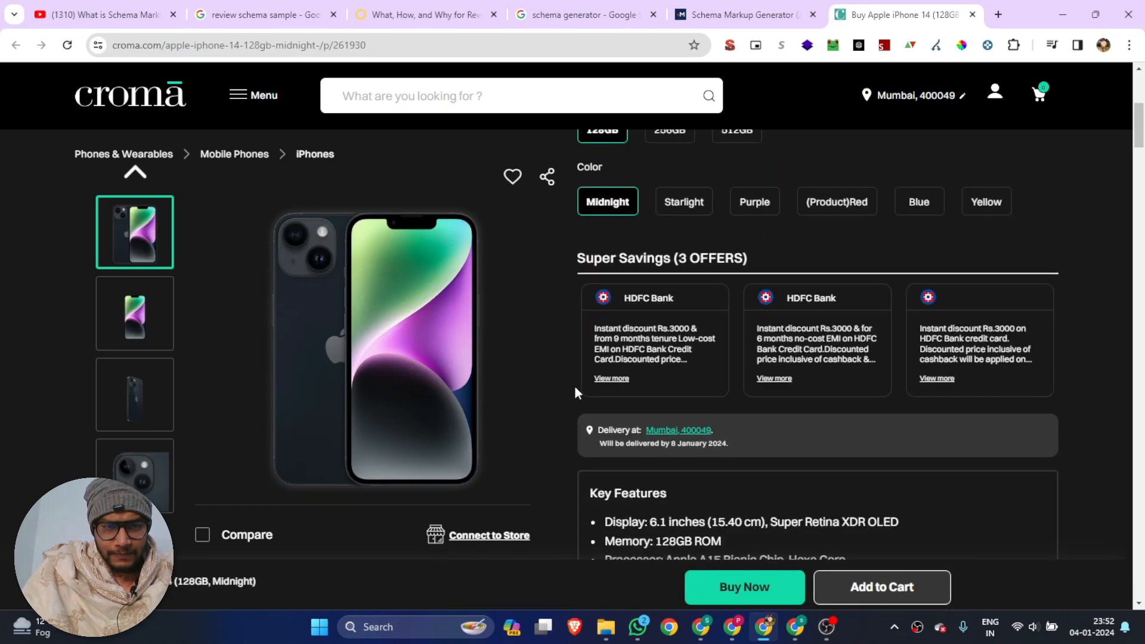
scroll(574, 385, "down", 6)
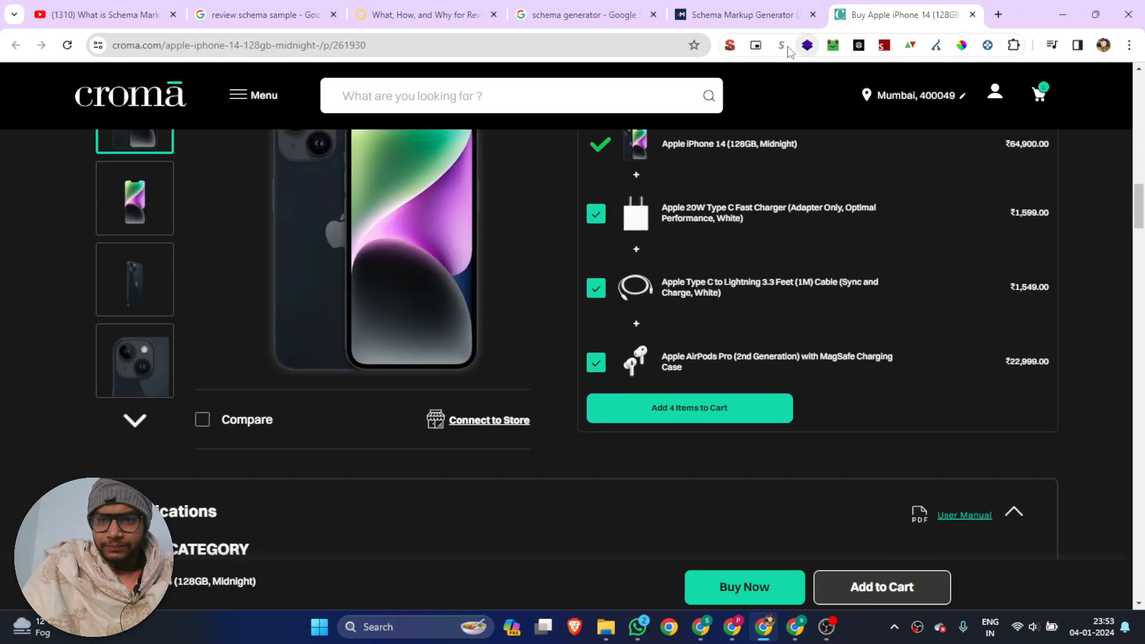
Copy the Croma page's meta description from the SEO extension's summary and paste it as the product's description in the schema
left_click(729, 48)
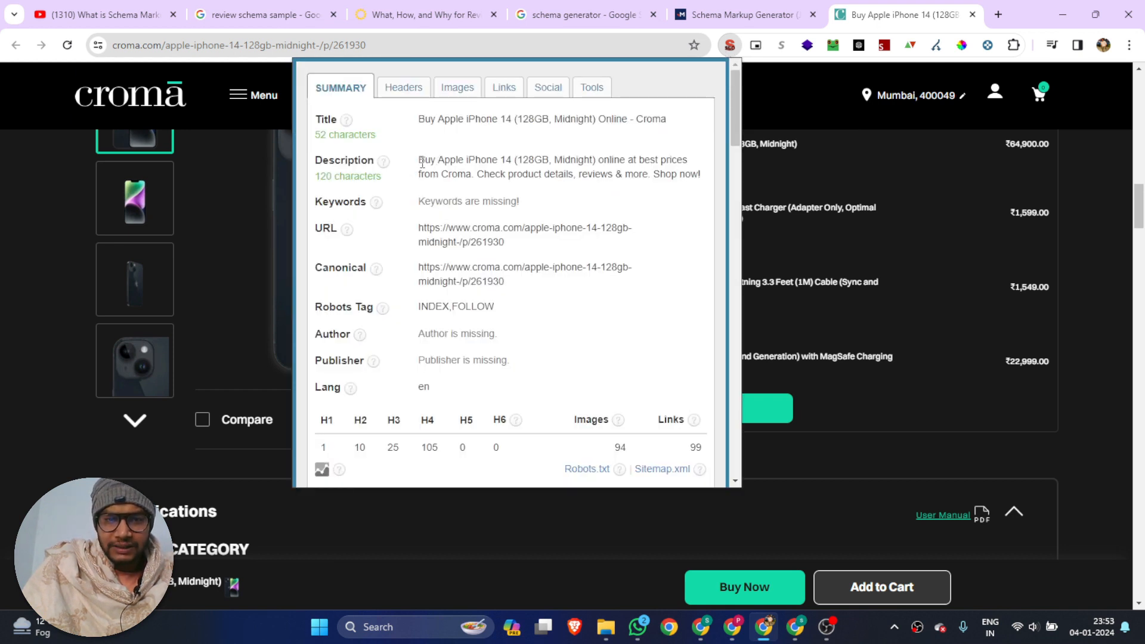
left_click_drag(423, 162, 699, 175)
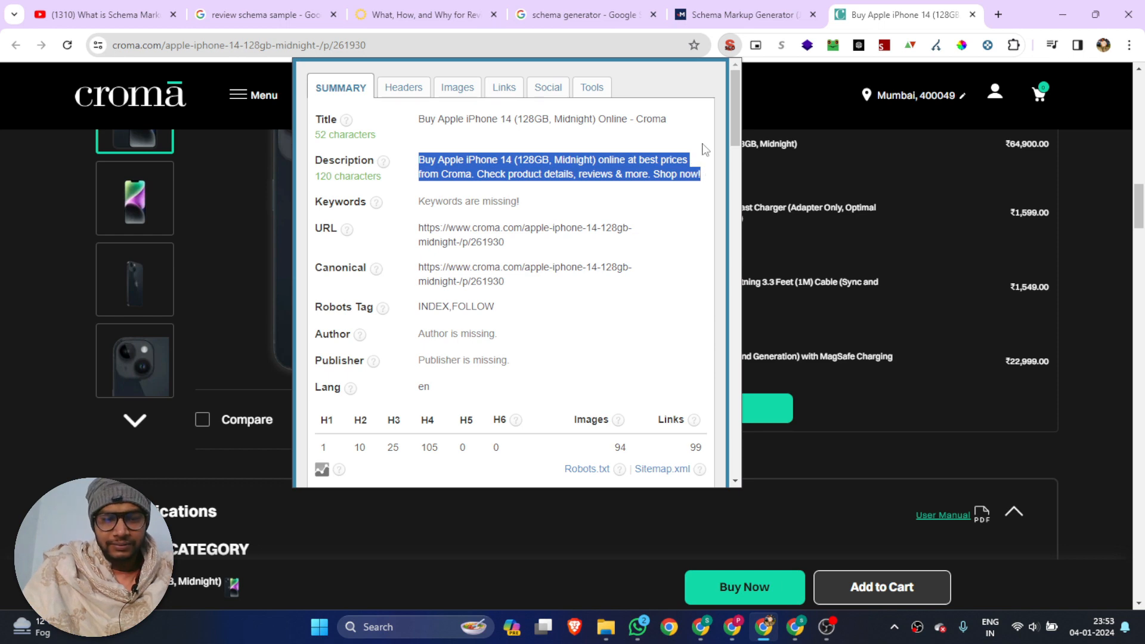
key("ctrl+c")
left_click(743, 14)
key("ctrl+v")
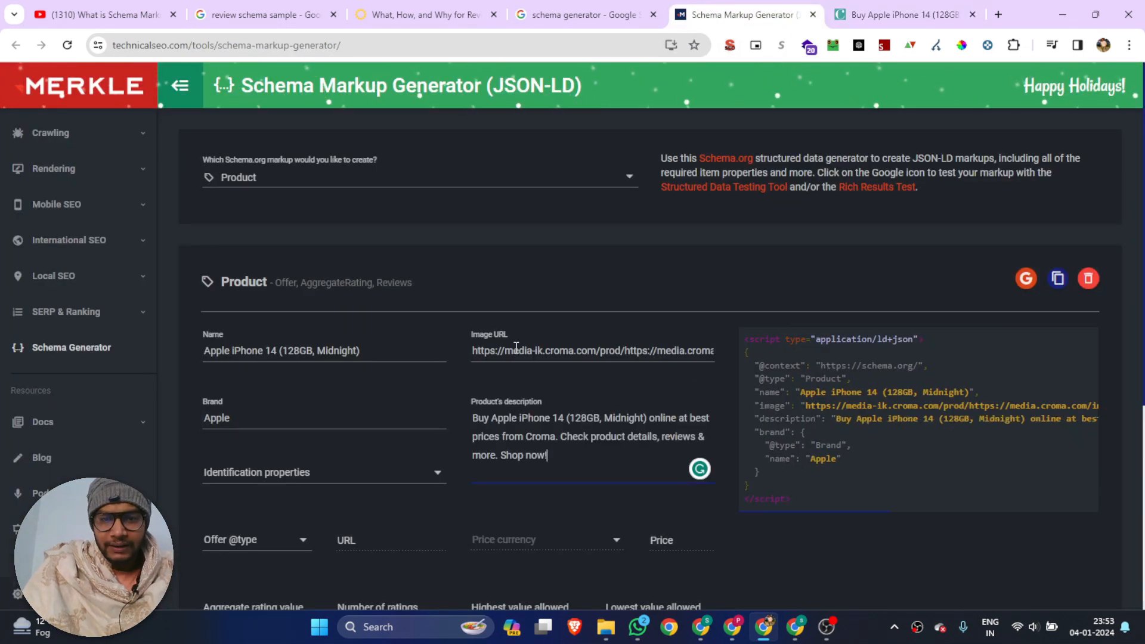
Review the identification property options for the product schema, such as sku, gtin8 and mpn, without selecting any
scroll(516, 346, "down", 3)
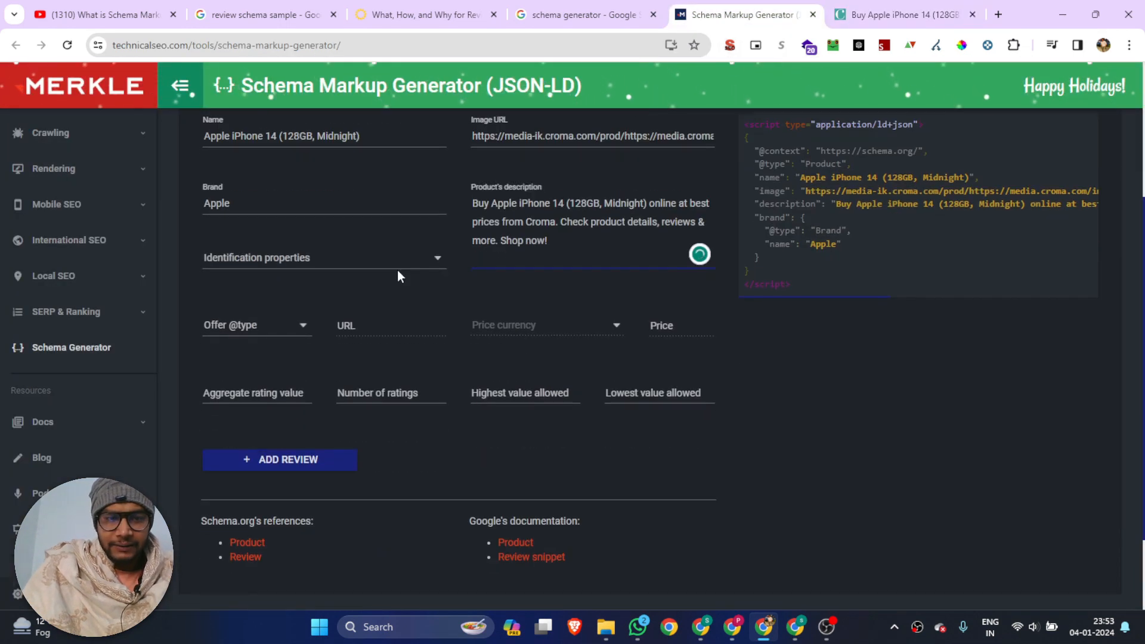
left_click(243, 270)
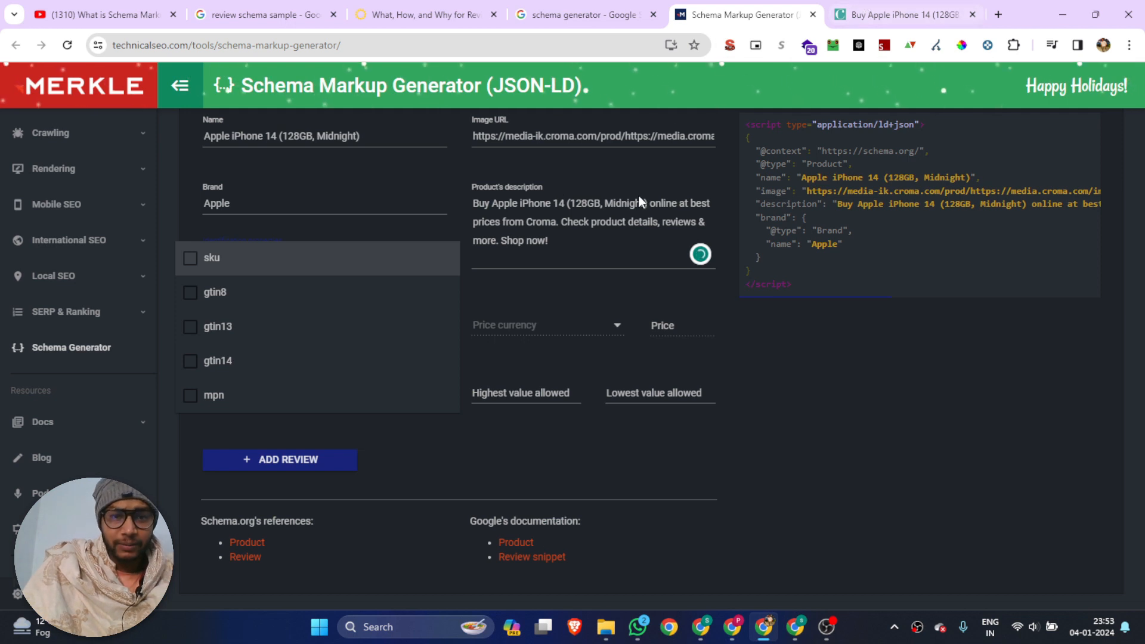
left_click(875, 292)
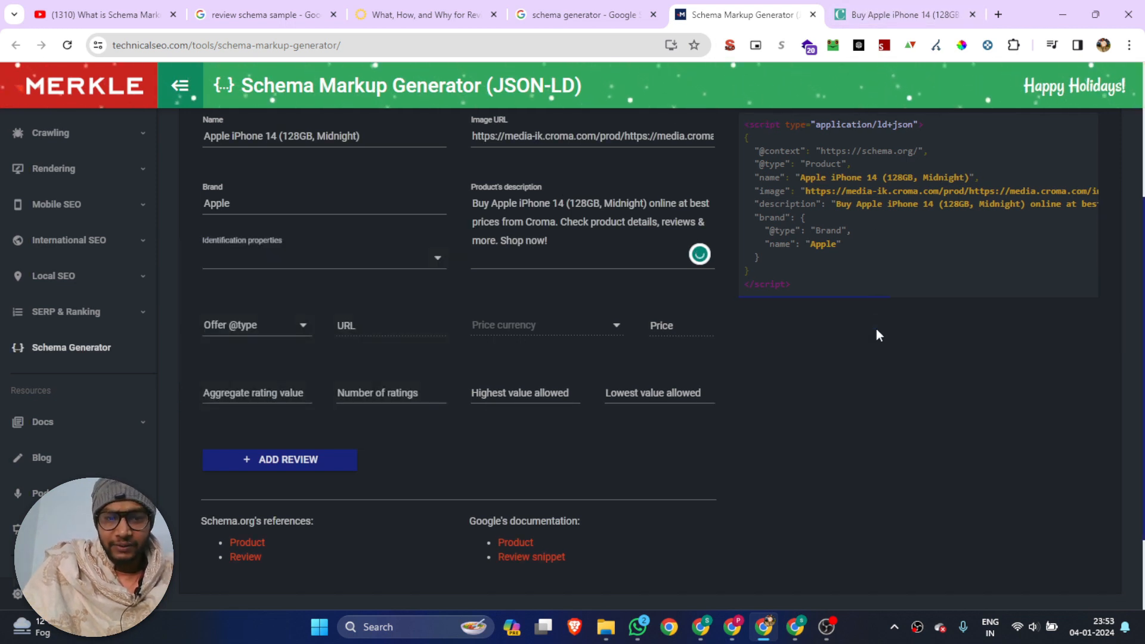
Look through the Croma product page's offers, key features, specifications and customer reviews for a product identifier such as an SKU
left_click(878, 8)
scroll(900, 250, "up", 10)
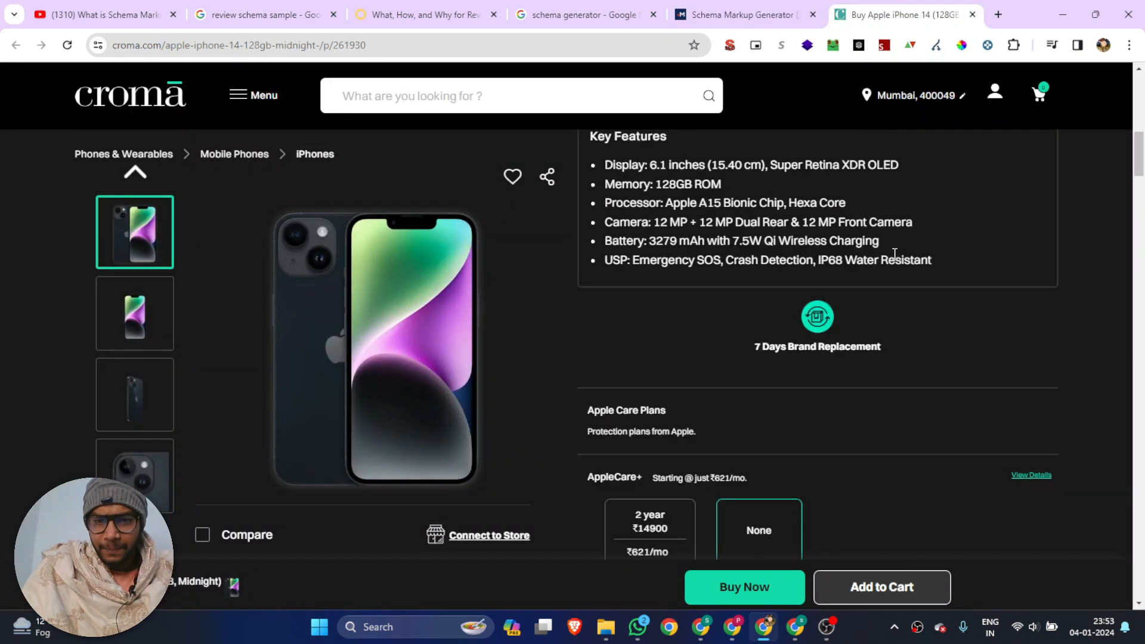
scroll(884, 258, "up", 6)
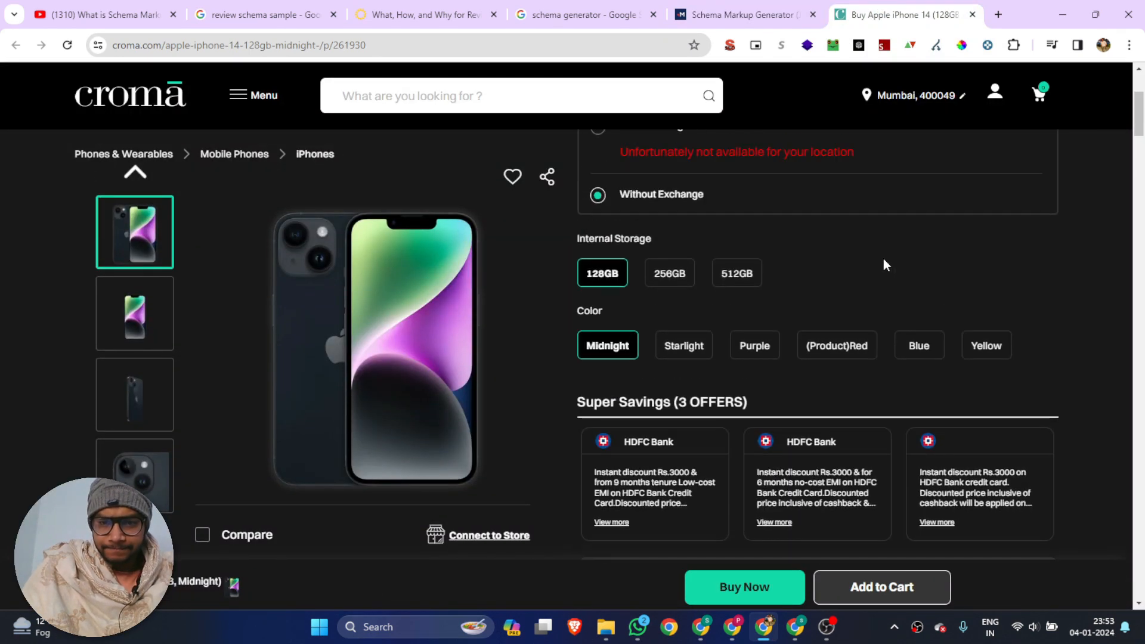
scroll(885, 265, "up", 3)
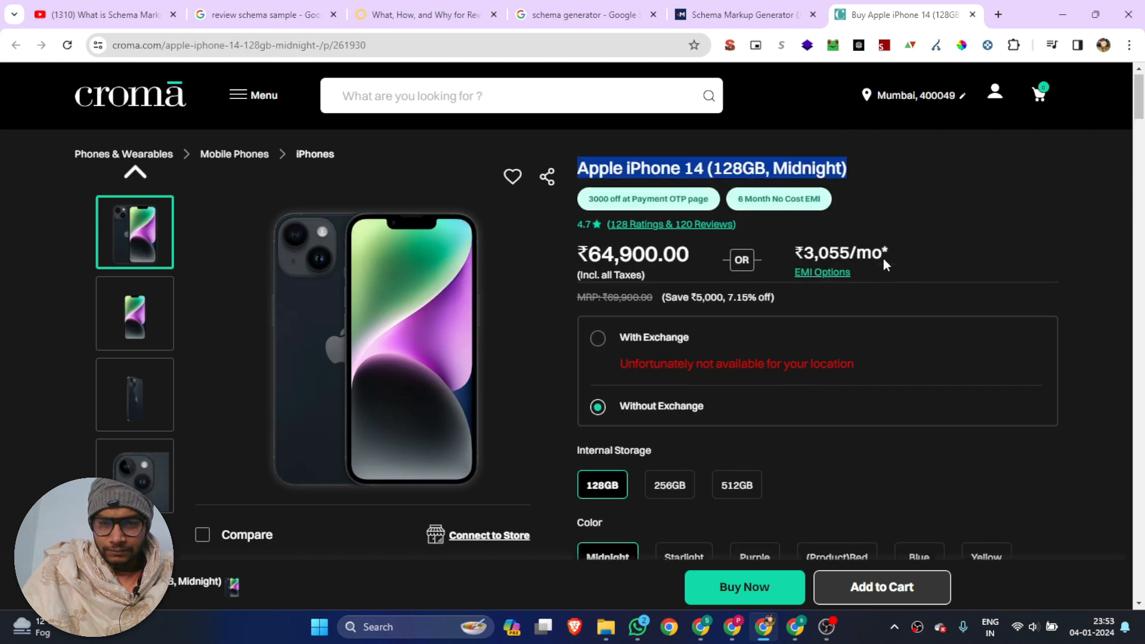
scroll(885, 259, "down", 3)
scroll(885, 259, "up", 3)
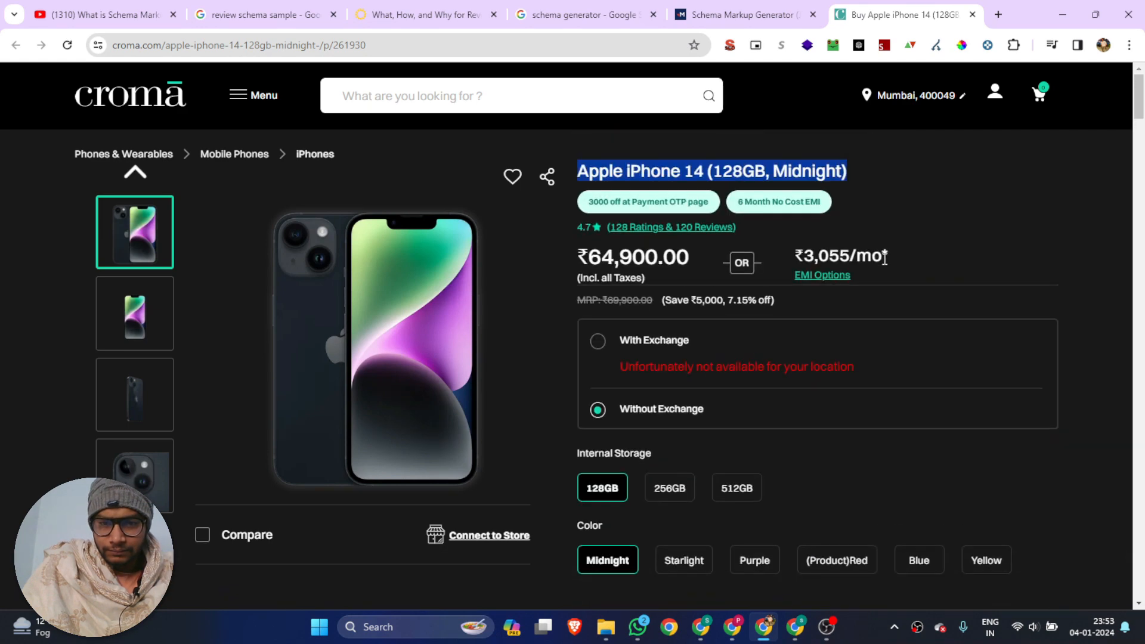
scroll(884, 259, "down", 8)
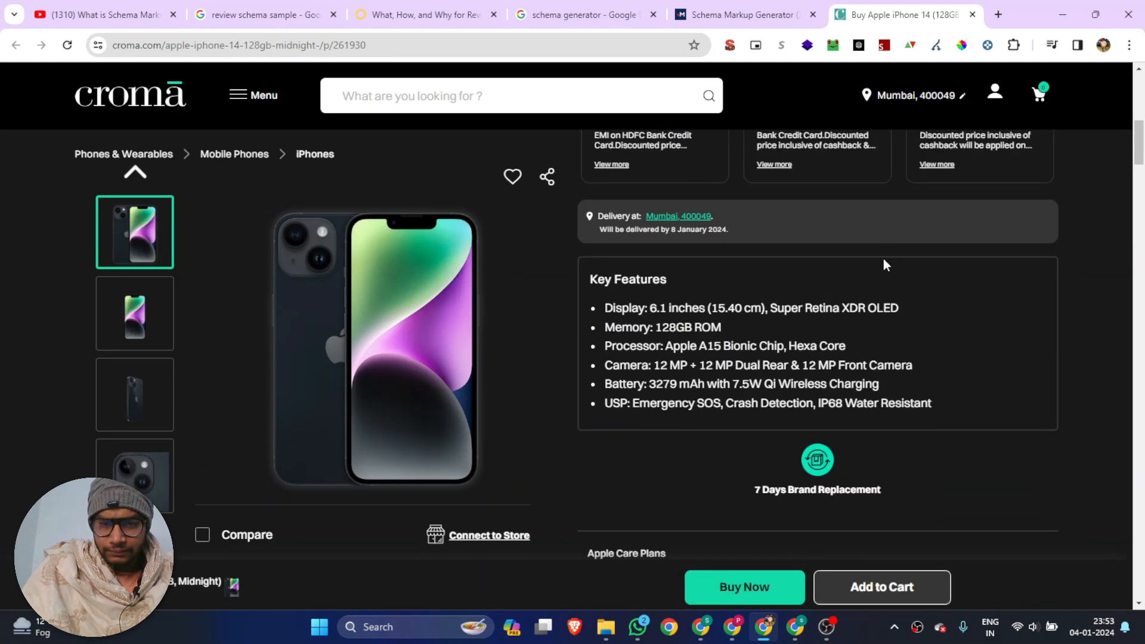
scroll(885, 263, "down", 3)
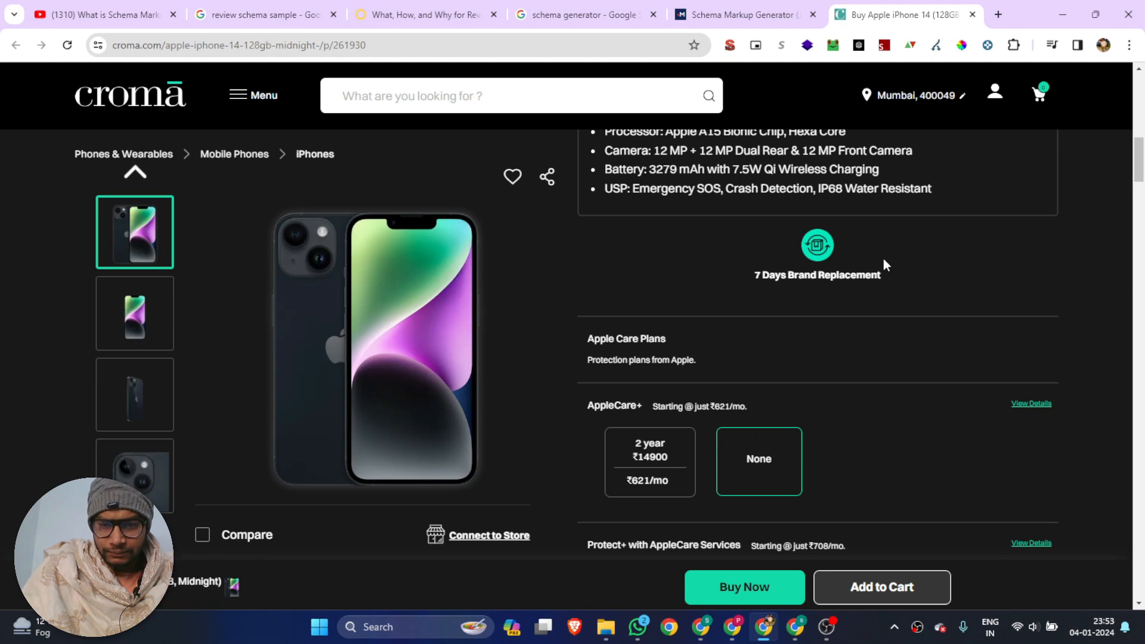
scroll(885, 264, "down", 3)
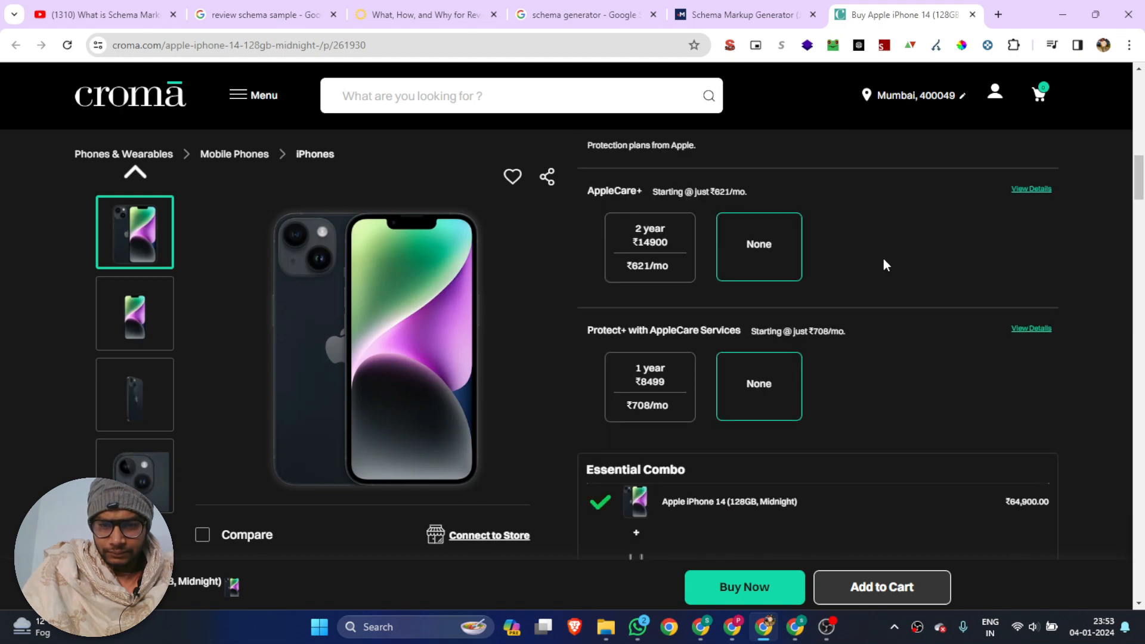
scroll(884, 260, "down", 5)
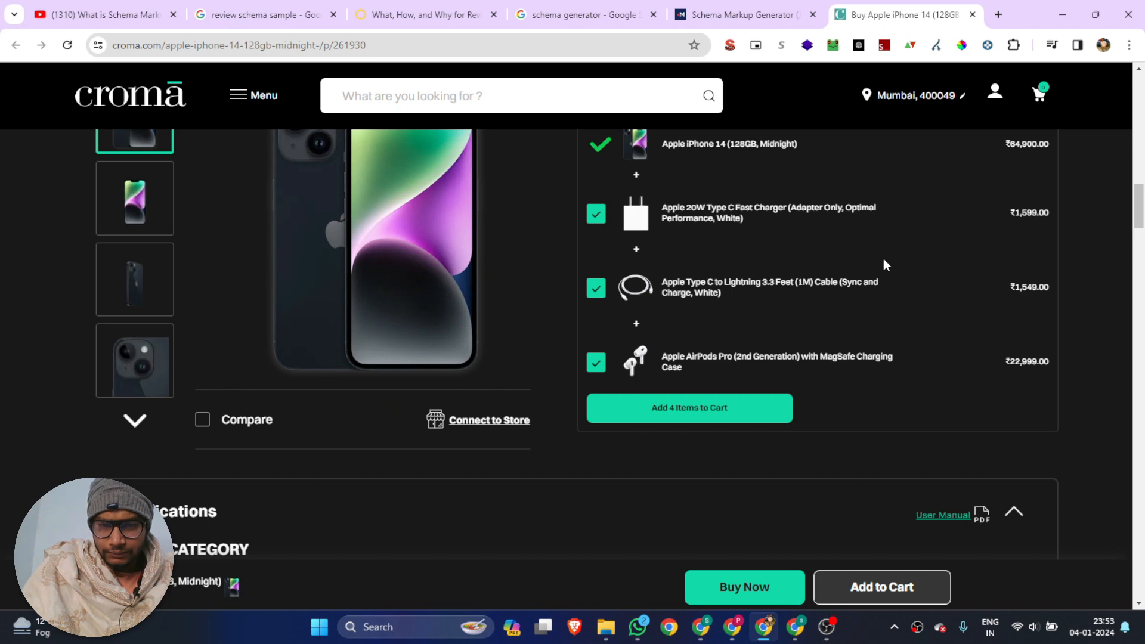
scroll(884, 262, "down", 1)
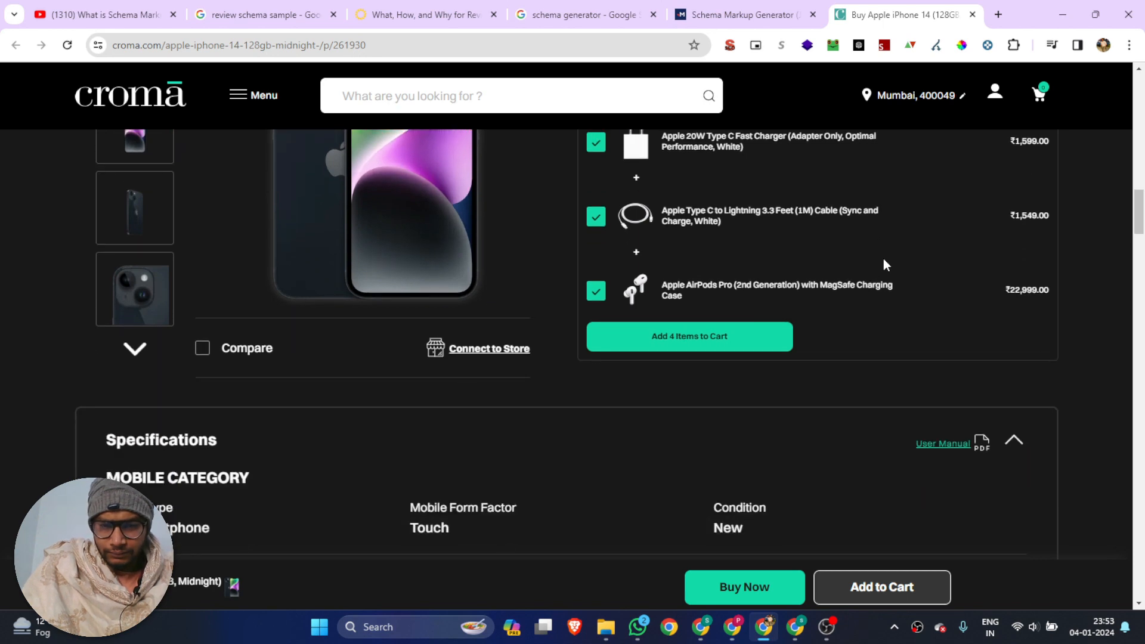
scroll(885, 265, "down", 3)
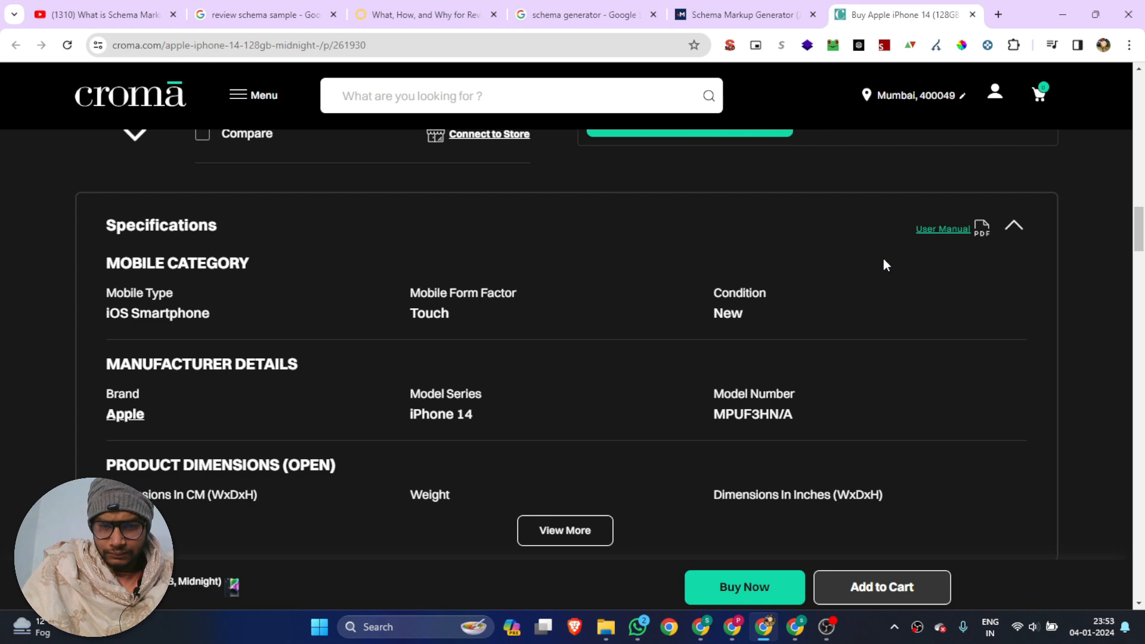
scroll(885, 264, "down", 4)
scroll(885, 264, "down", 5)
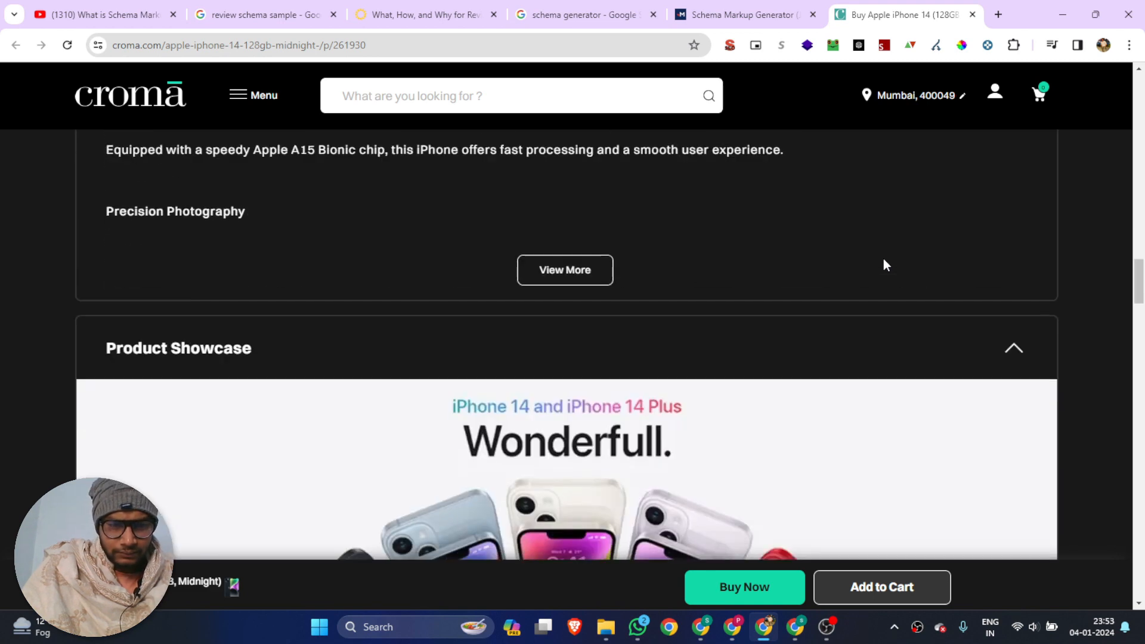
scroll(884, 265, "down", 10)
scroll(882, 265, "down", 14)
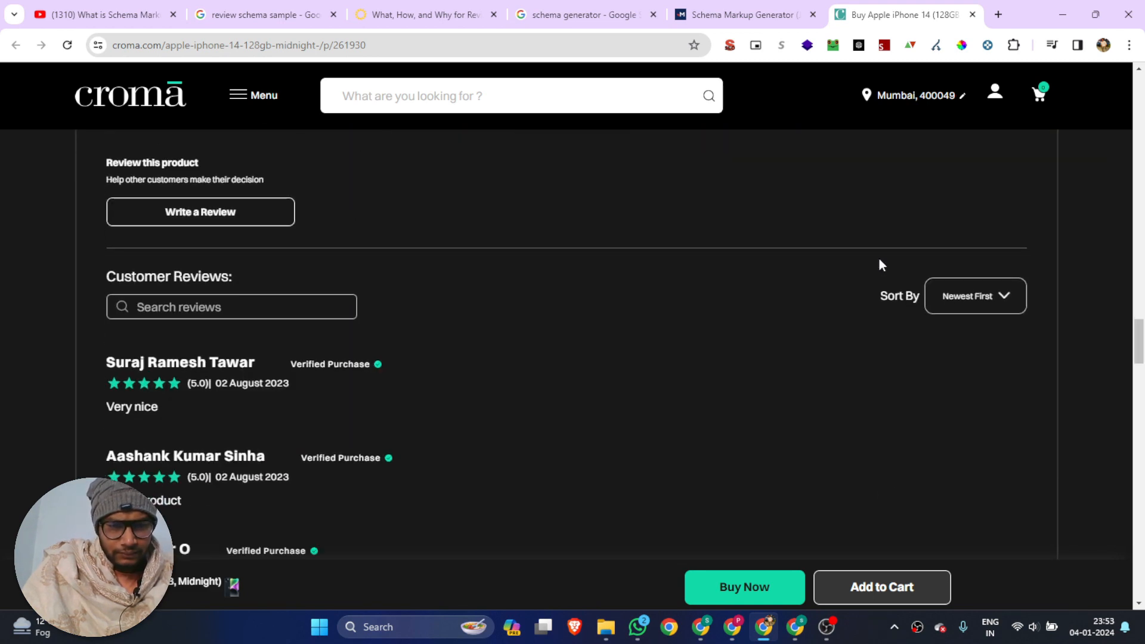
scroll(882, 265, "down", 13)
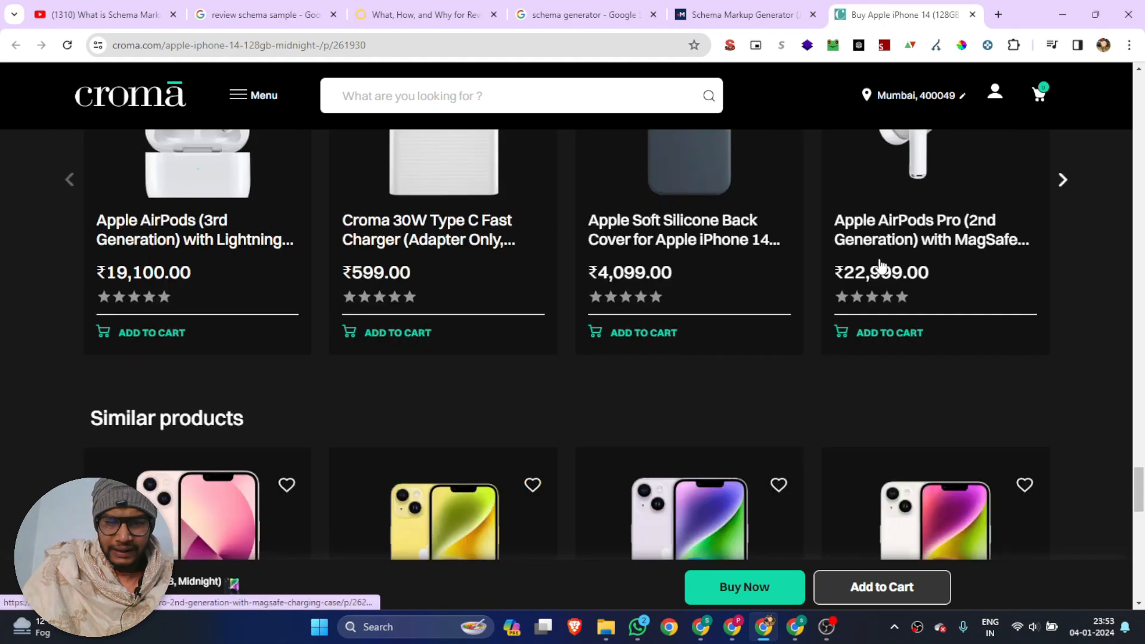
scroll(880, 266, "up", 20)
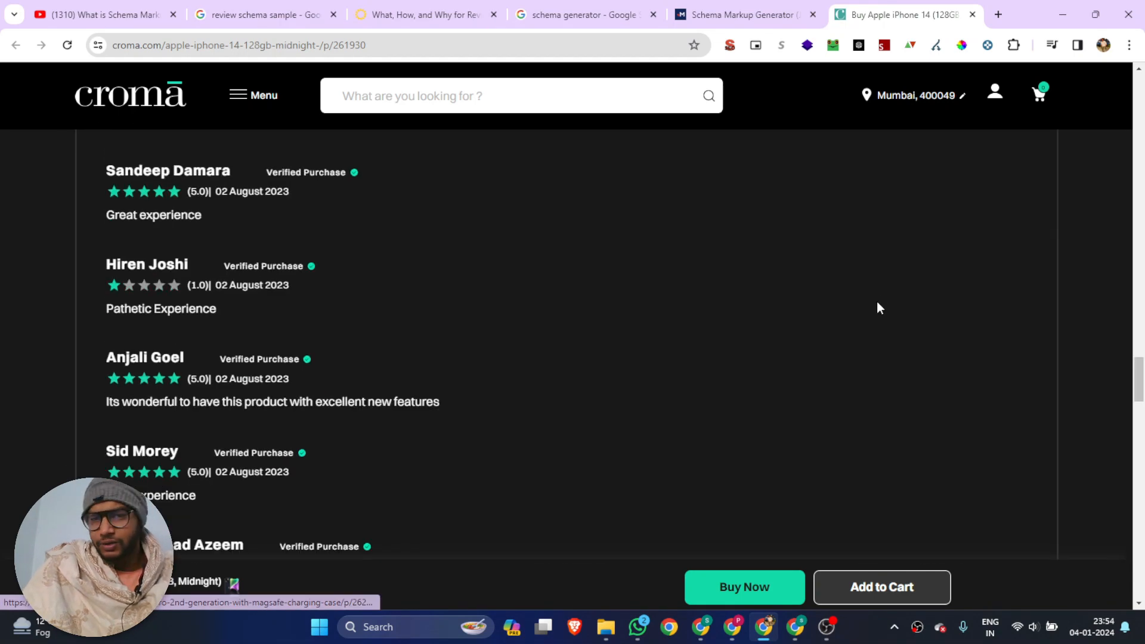
scroll(649, 197, "up", 2)
key("ctrl+shift+Tab")
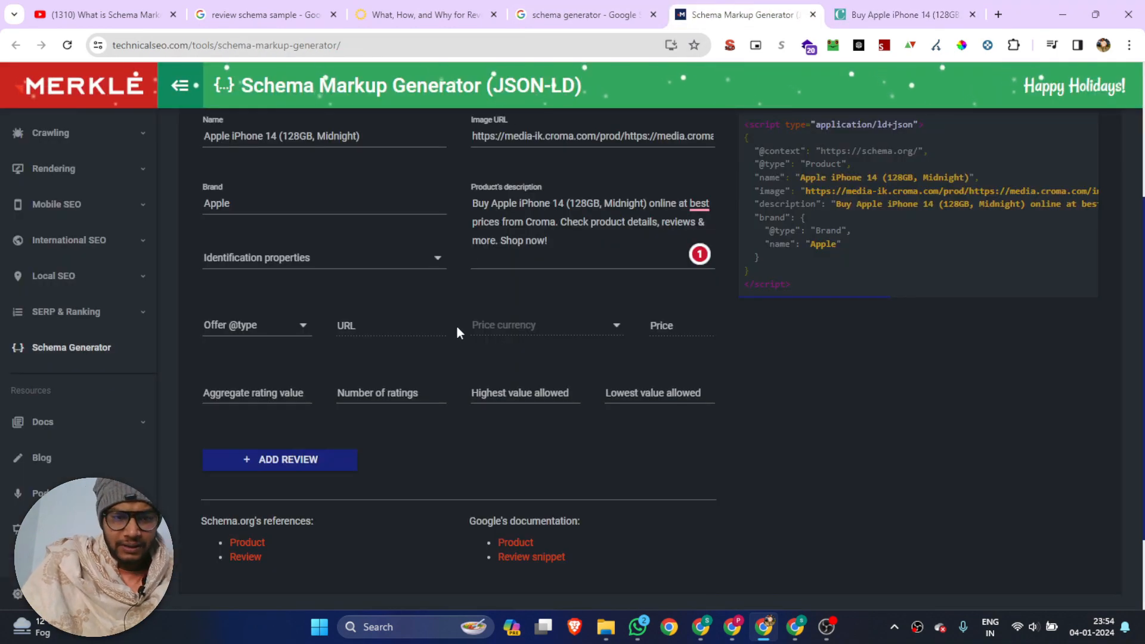
left_click(249, 325)
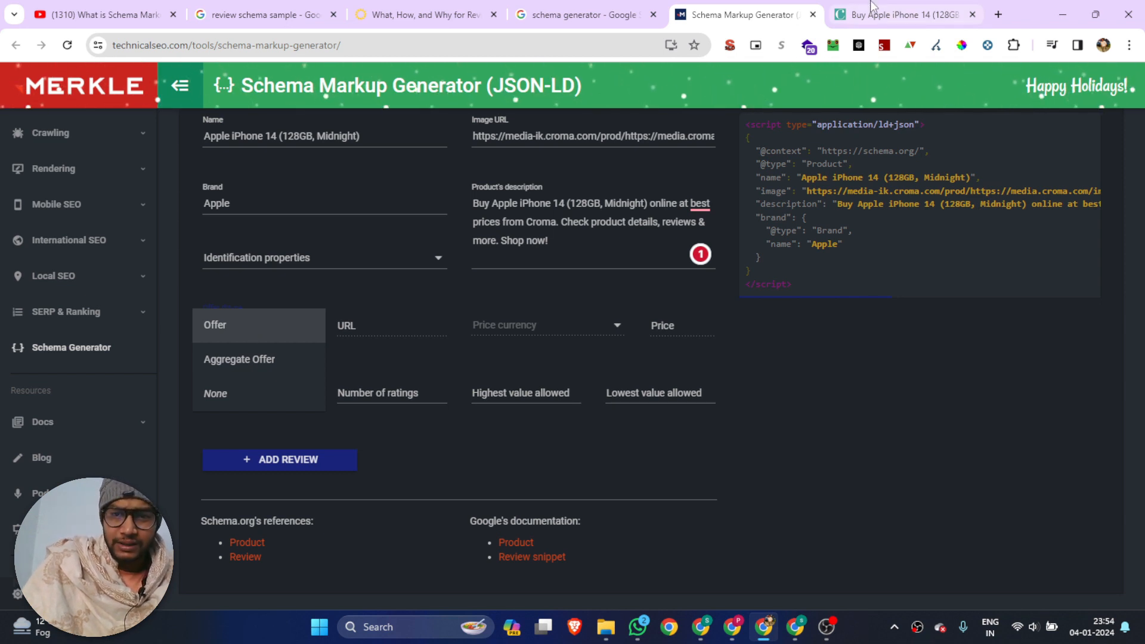
left_click(889, 14)
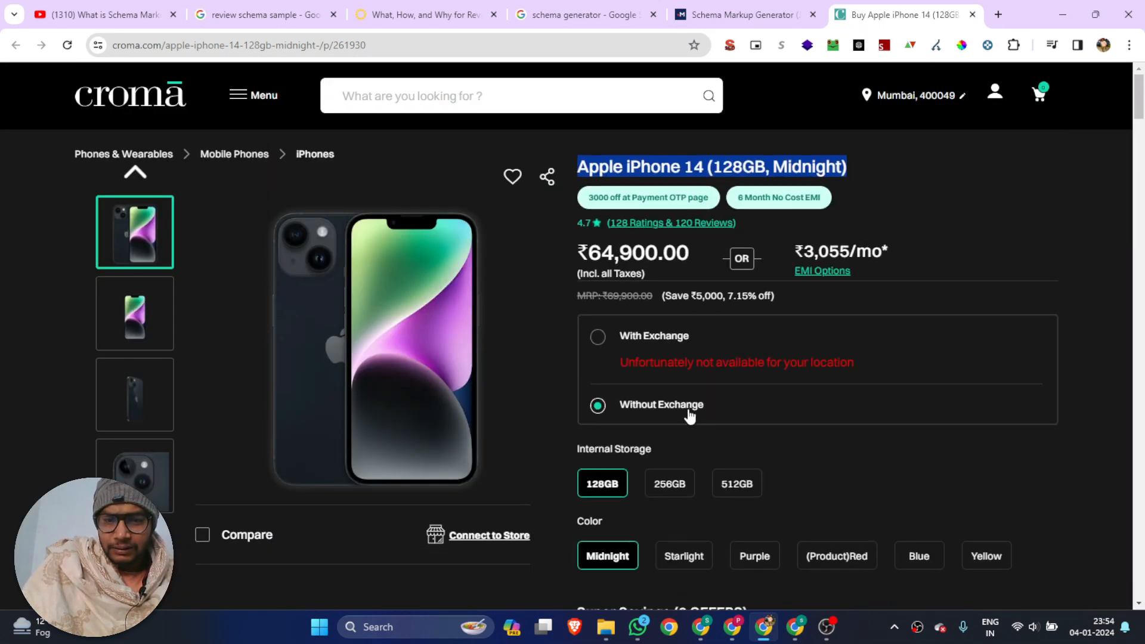
scroll(686, 417, "down", 7)
scroll(542, 377, "up", 7)
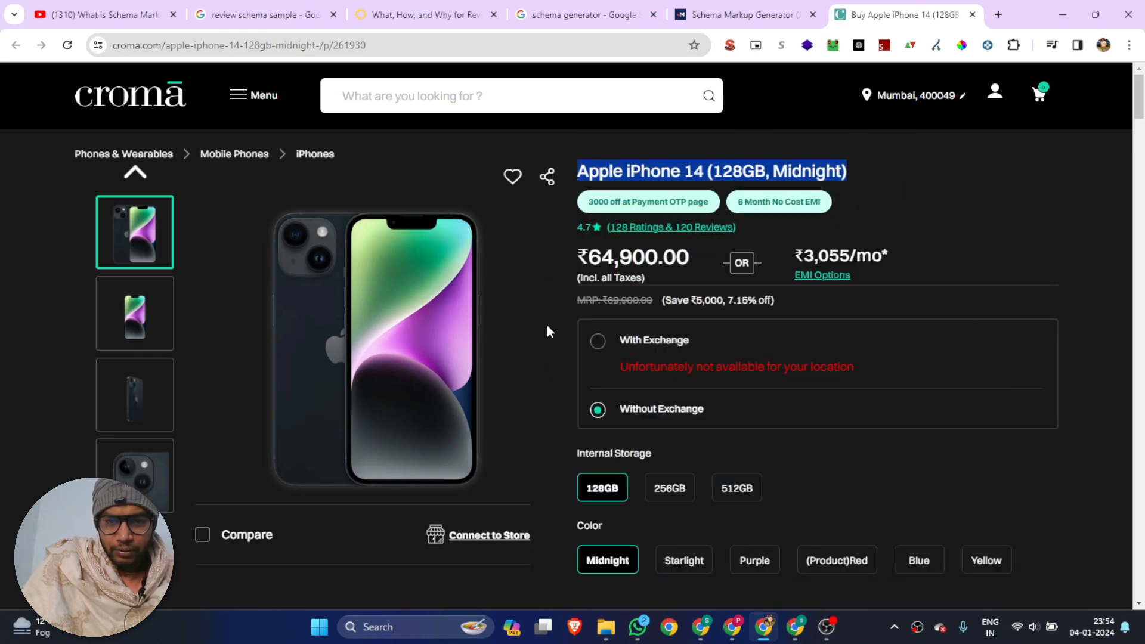
scroll(548, 327, "down", 12)
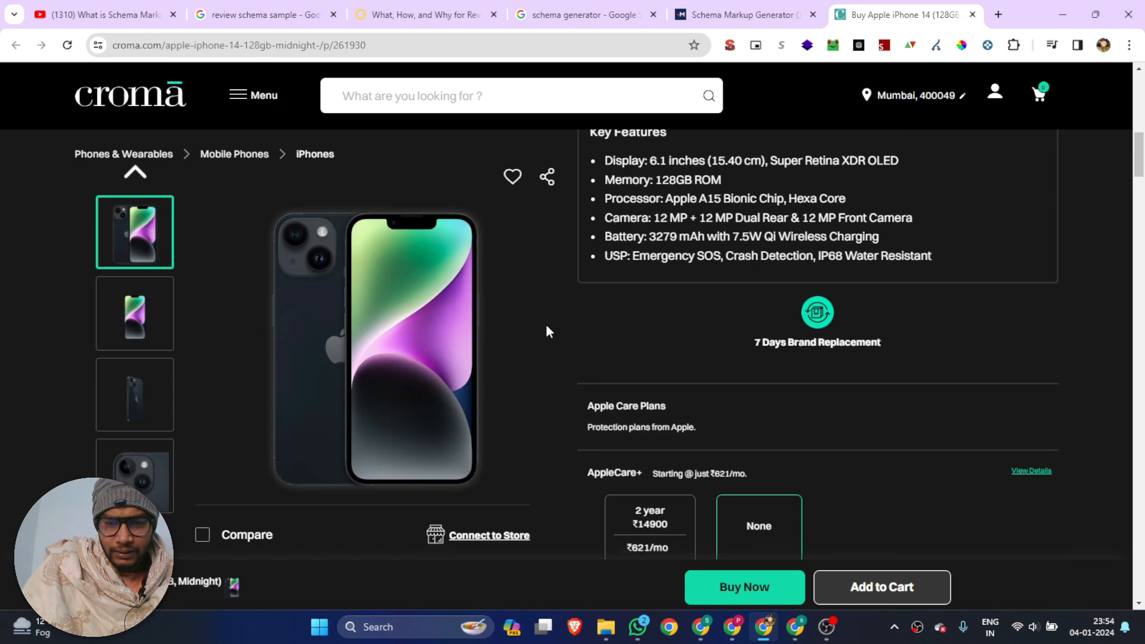
scroll(547, 331, "down", 8)
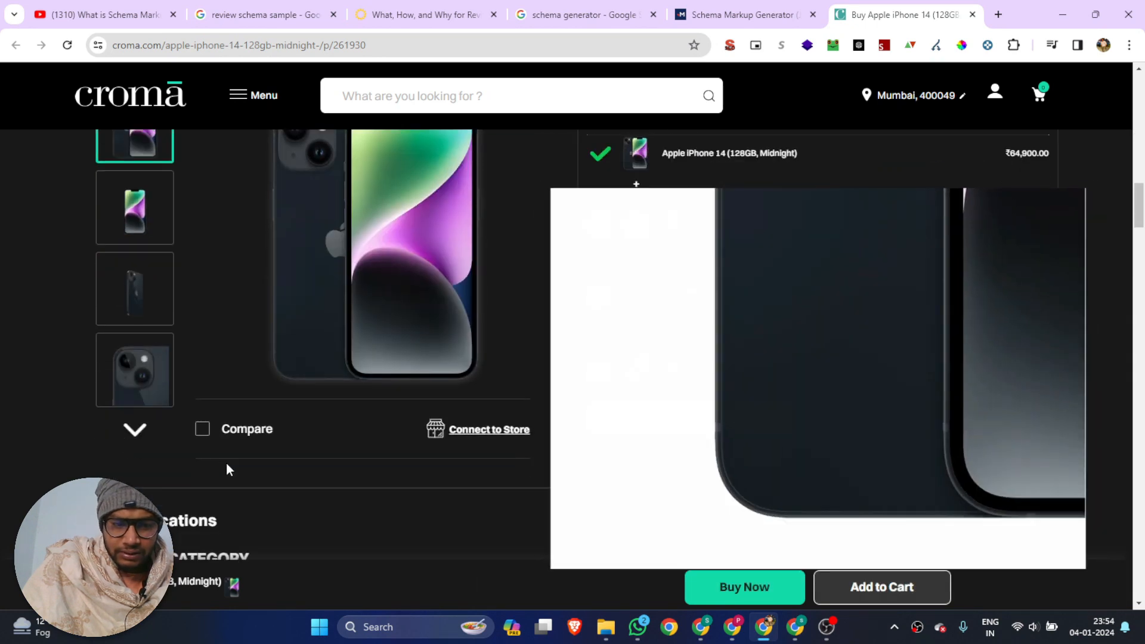
scroll(227, 470, "down", 6)
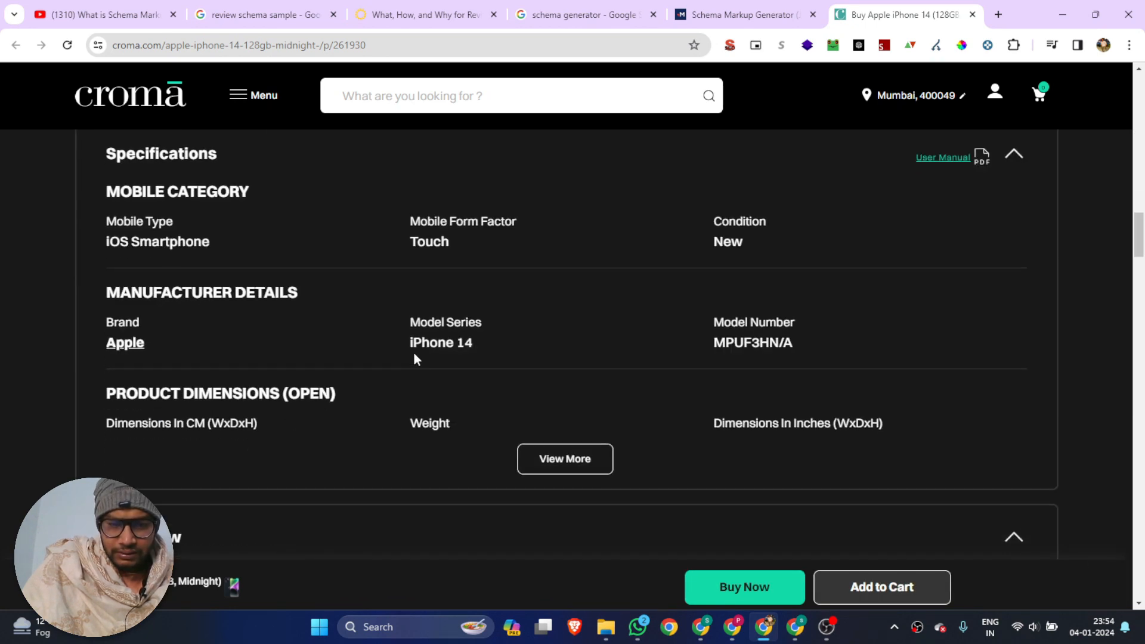
left_click(743, 14)
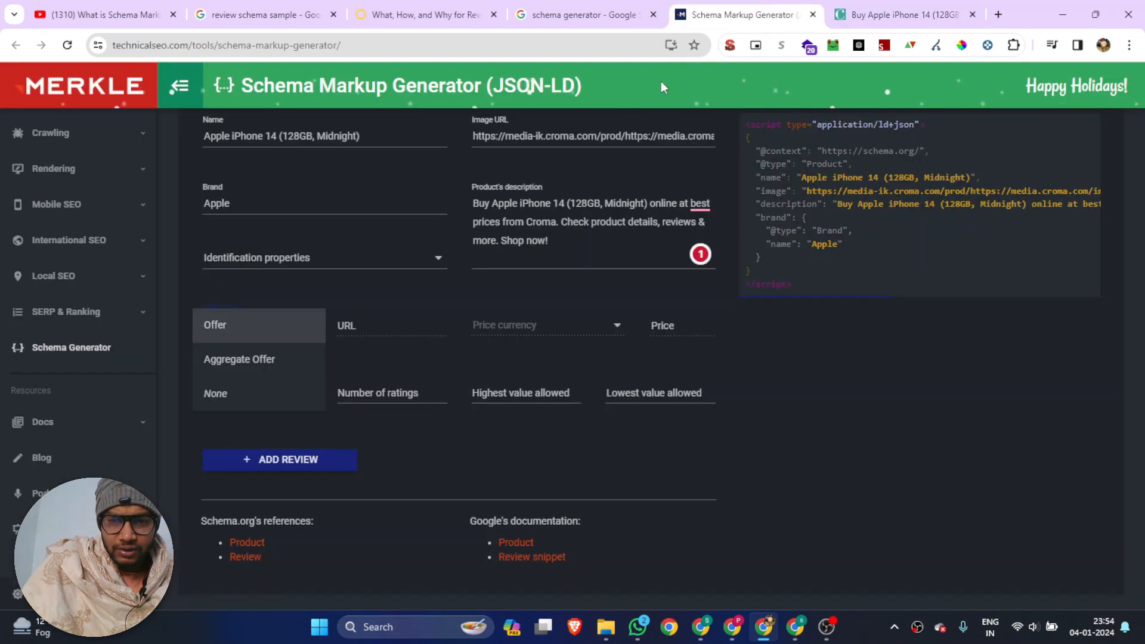
left_click(219, 327)
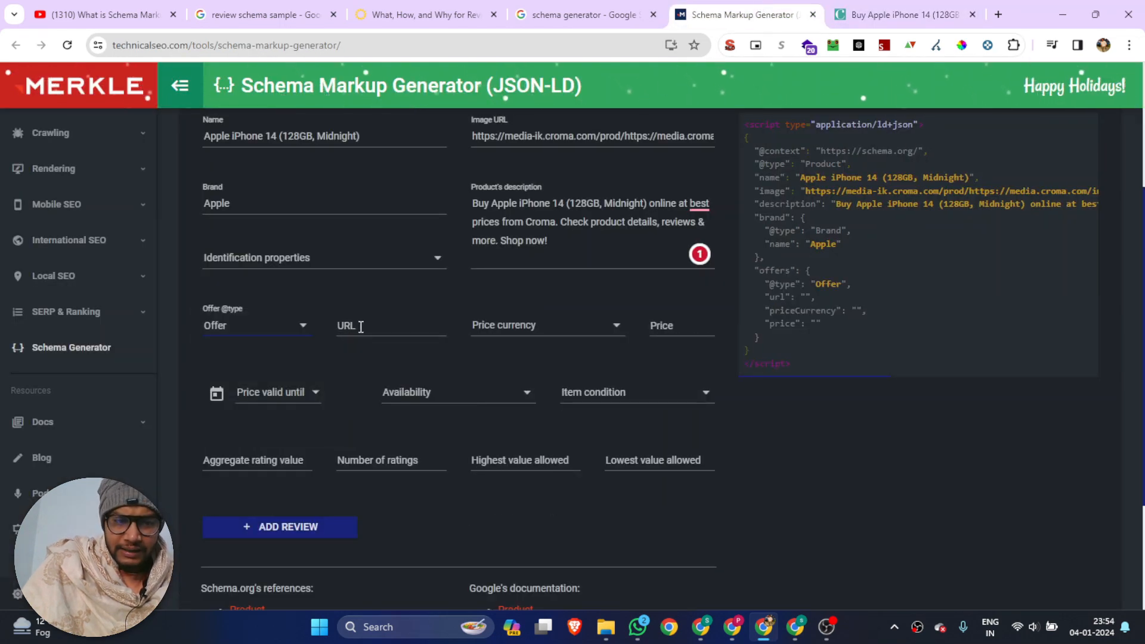
Copy the Croma product page's web address and paste it as the offer's URL in the schema
left_click(361, 326)
left_click(514, 326)
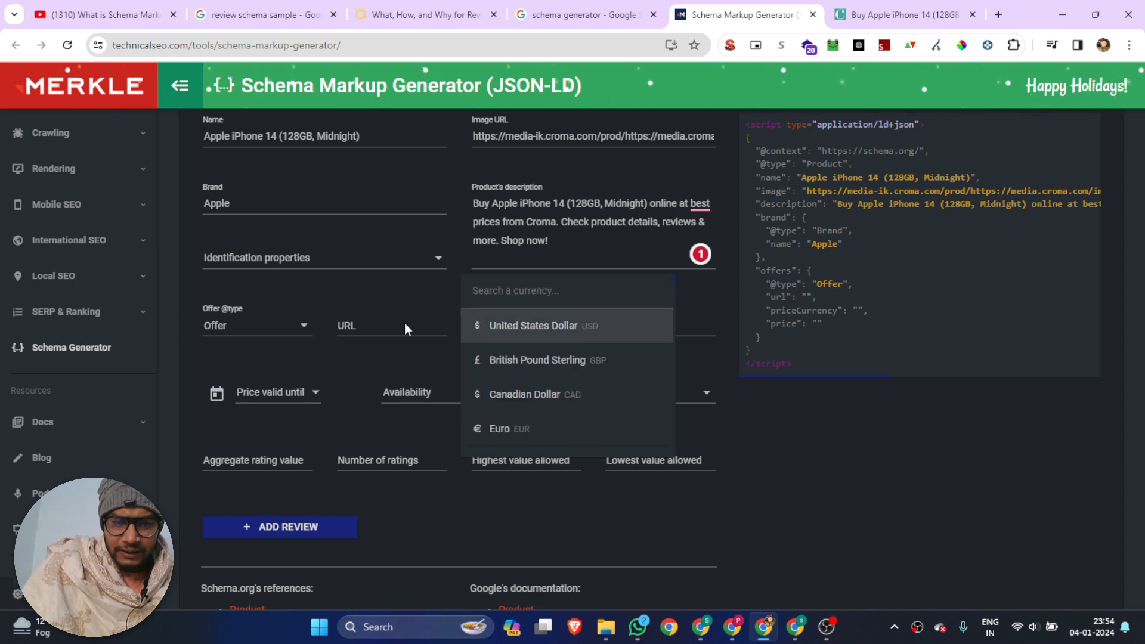
left_click(376, 332)
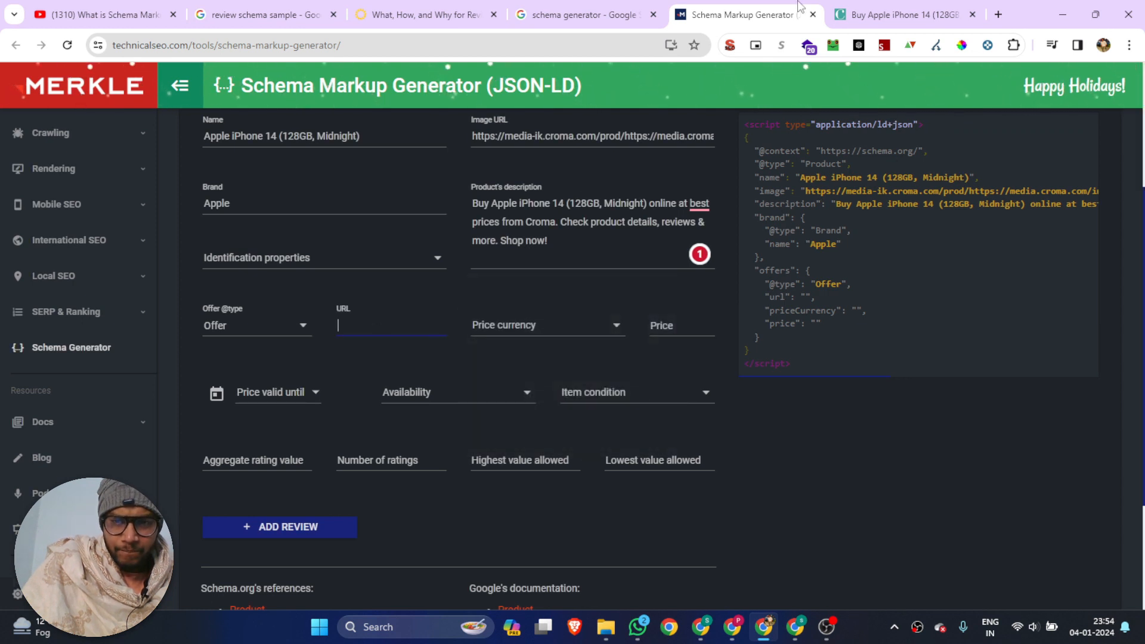
left_click(892, 13)
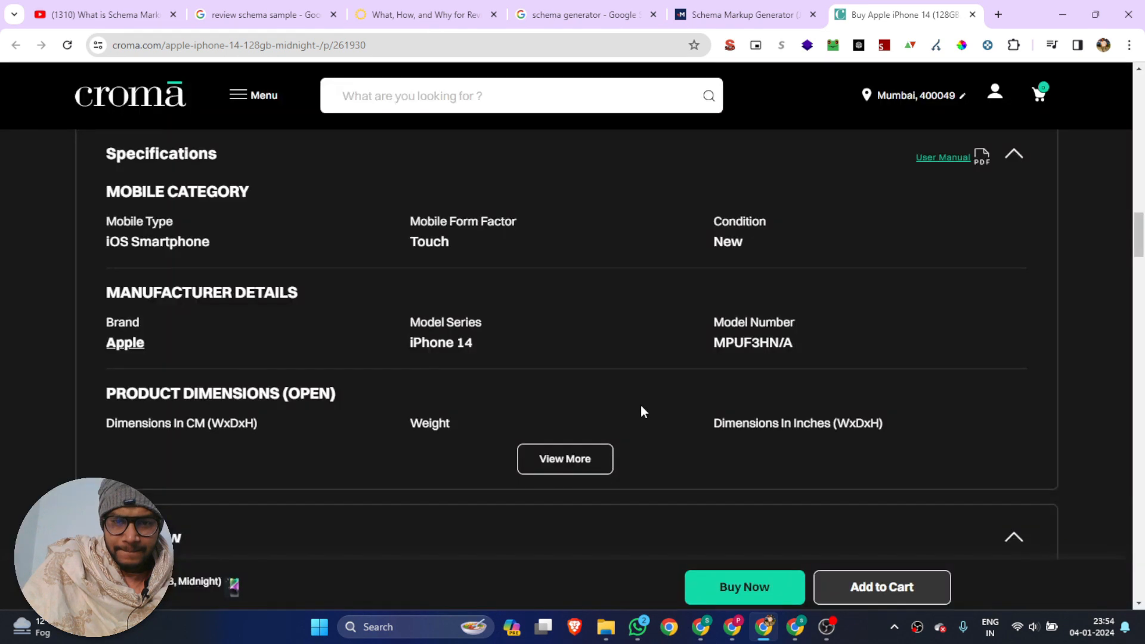
scroll(744, 348, "up", 10)
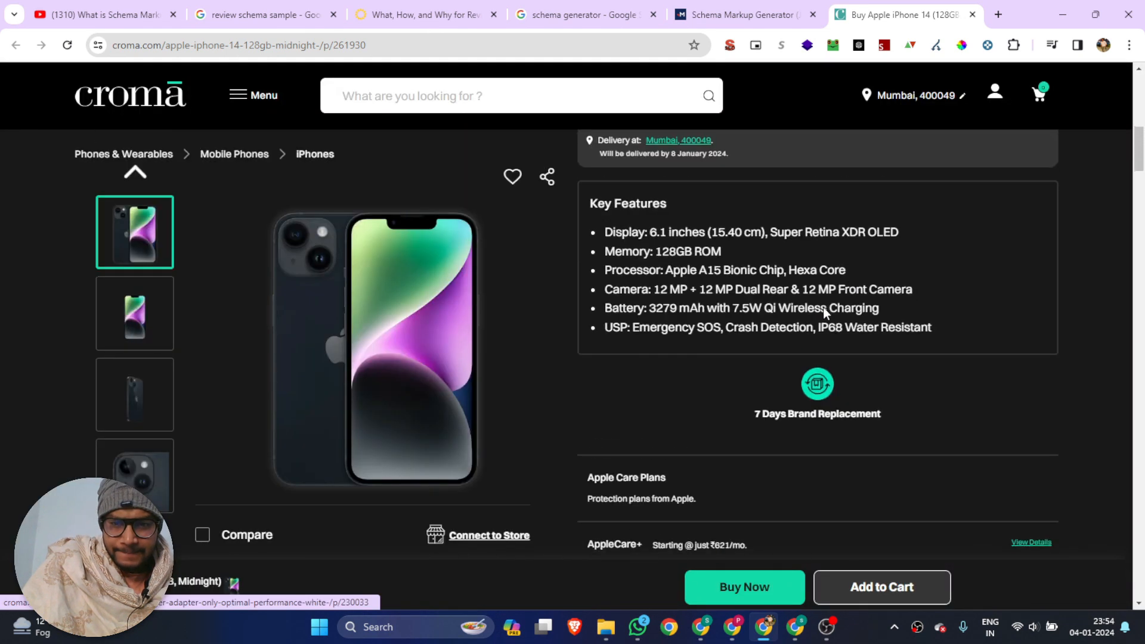
scroll(779, 282, "up", 6)
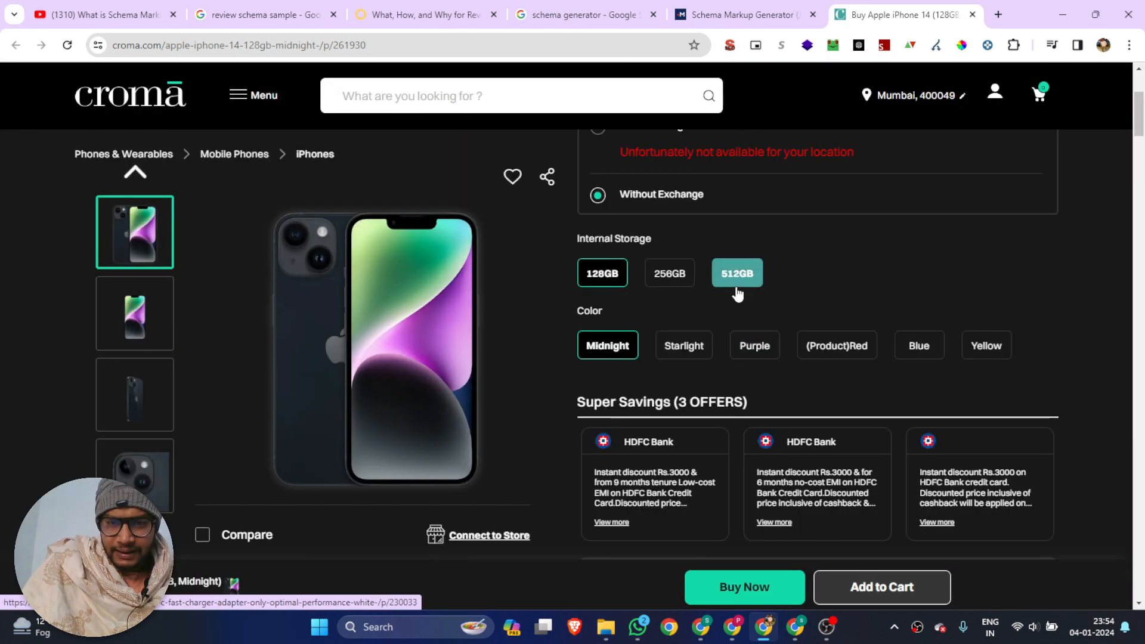
scroll(737, 292, "up", 3)
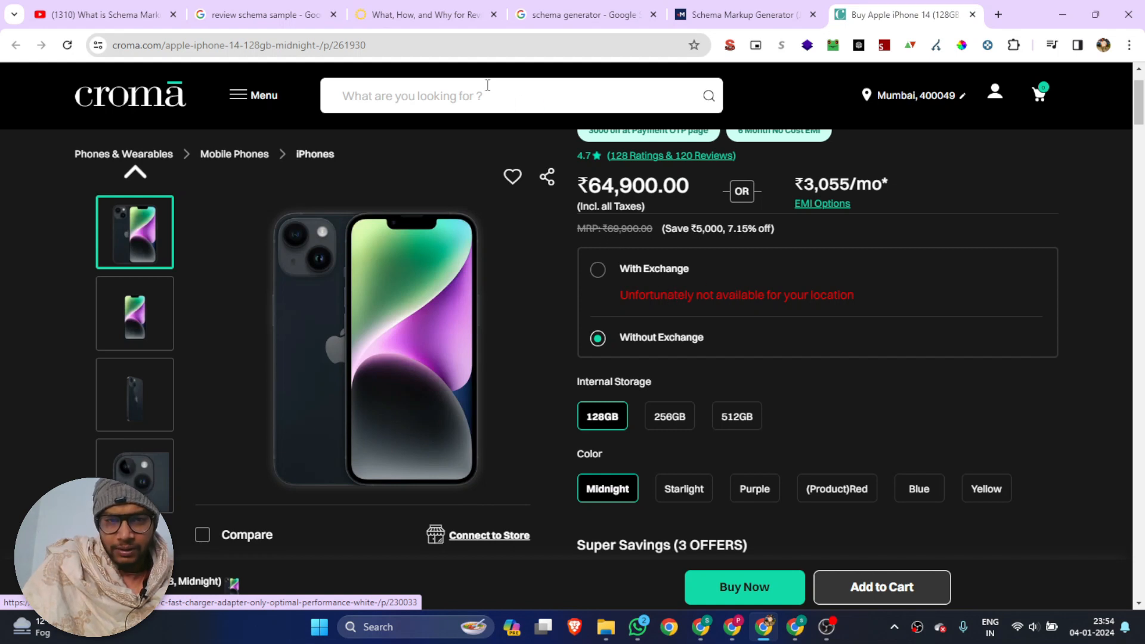
left_click(303, 46)
key("ctrl+c")
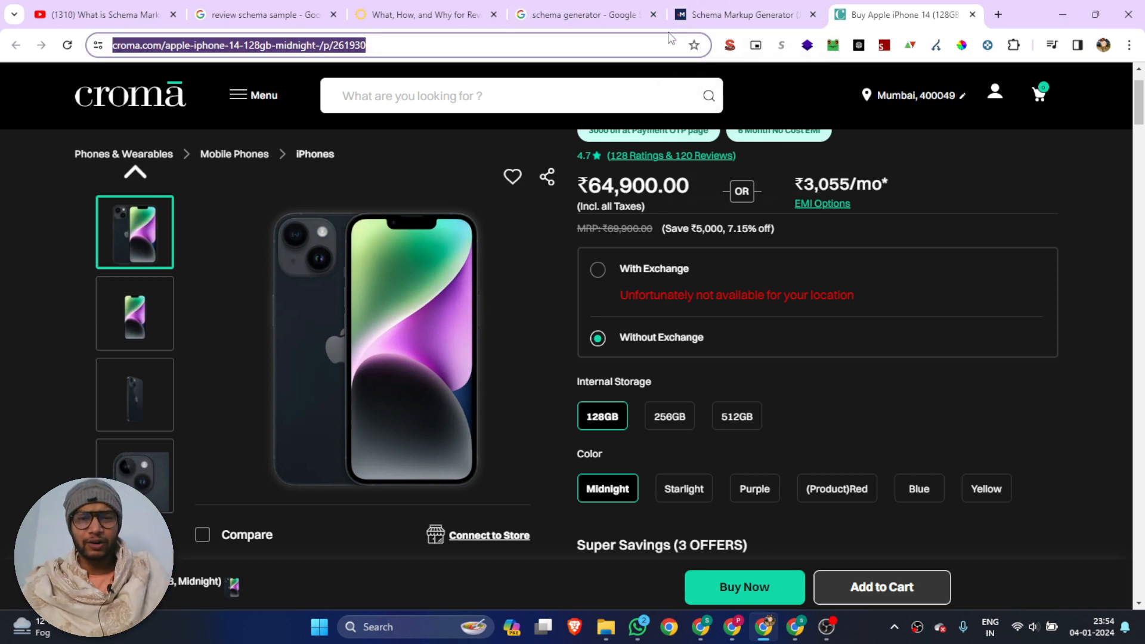
left_click(710, 12)
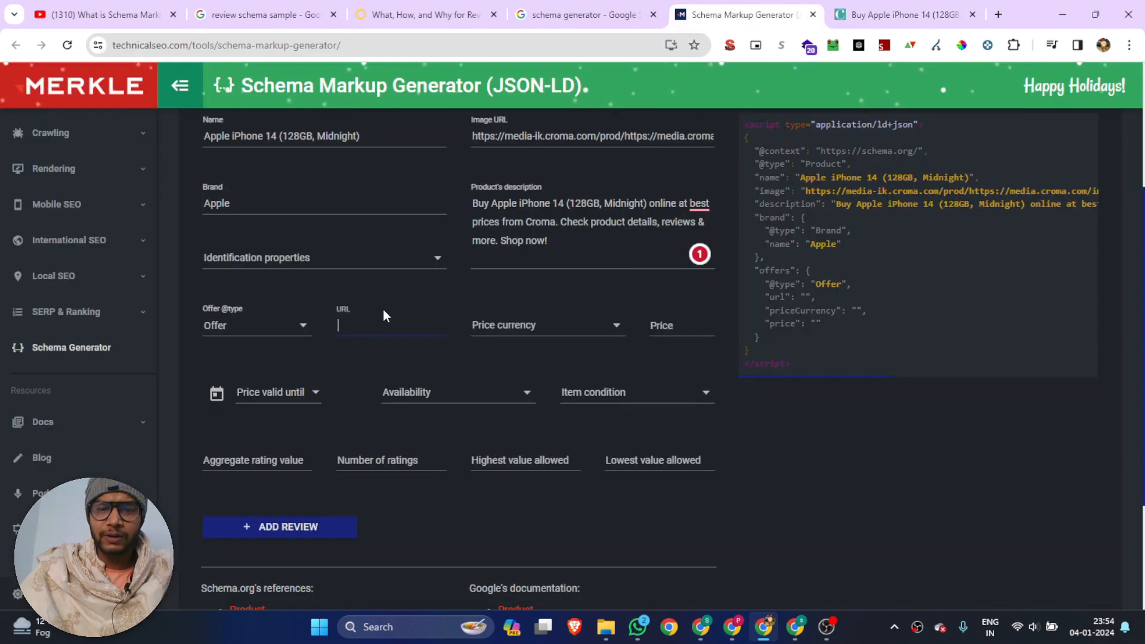
key("ctrl+v")
Search the currencies for "rup" and set the offer's price currency to Indian Rupee (INR)
left_click(549, 330)
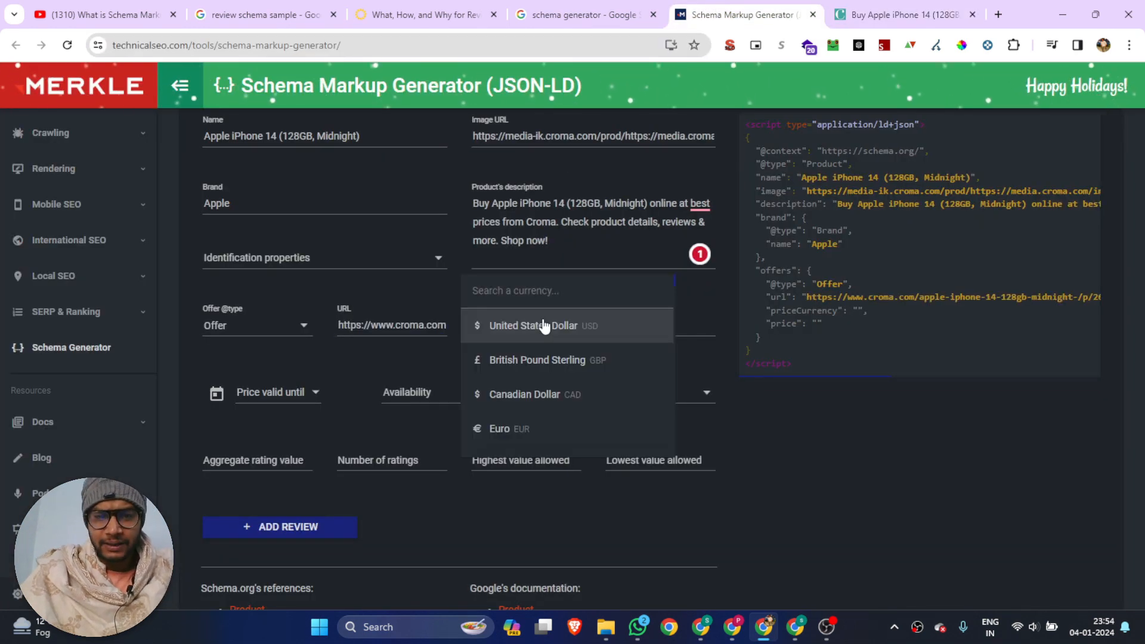
left_click(895, 5)
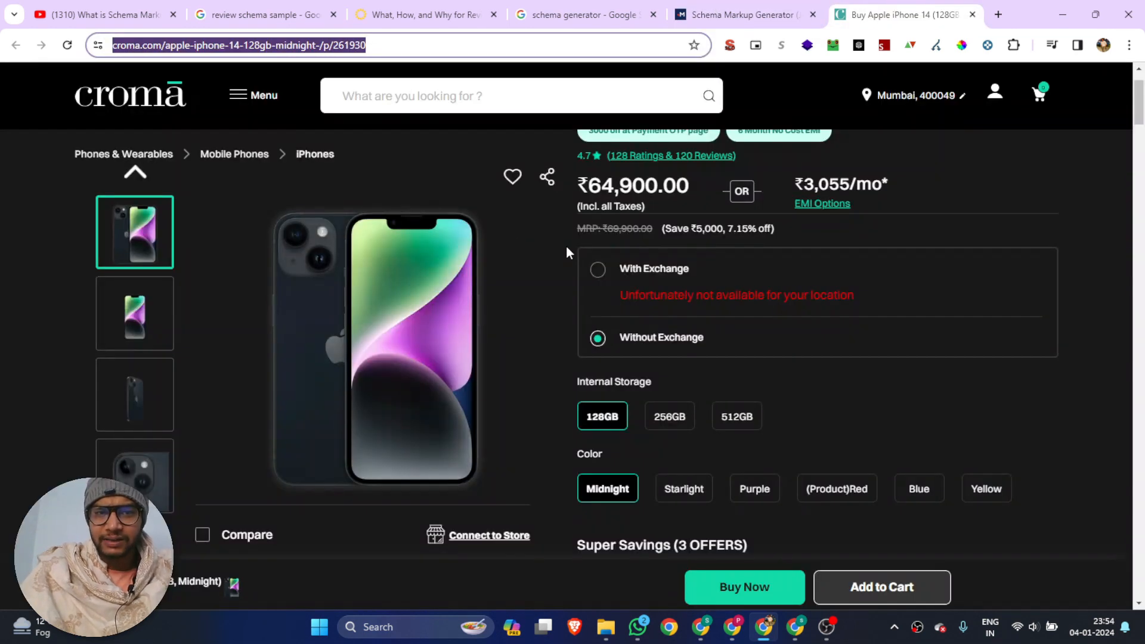
left_click(769, 6)
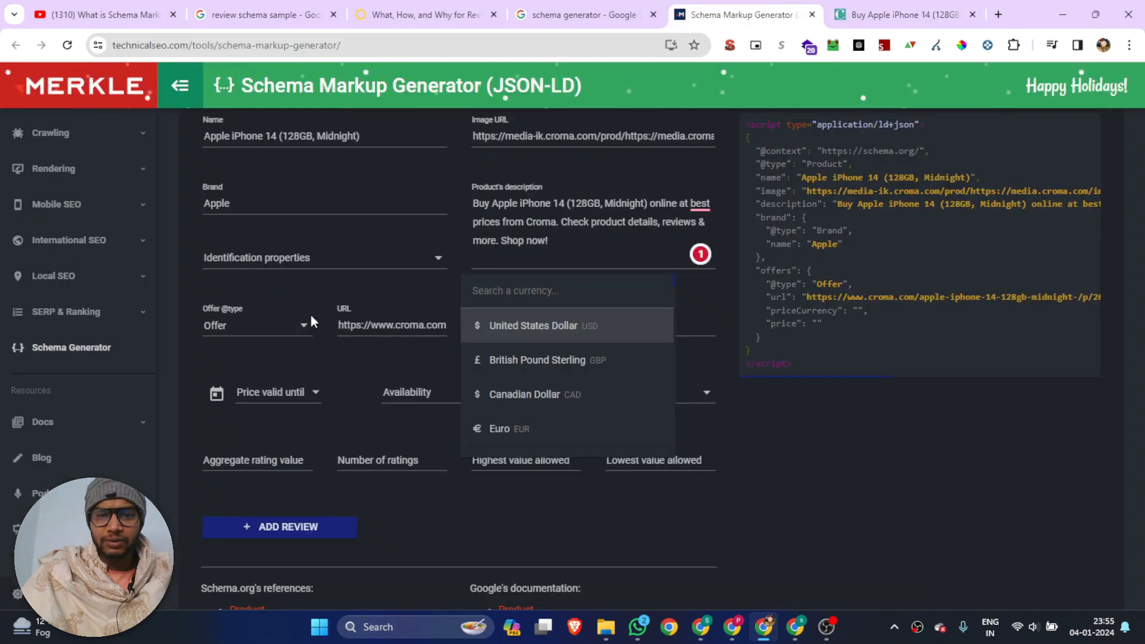
left_click(529, 290)
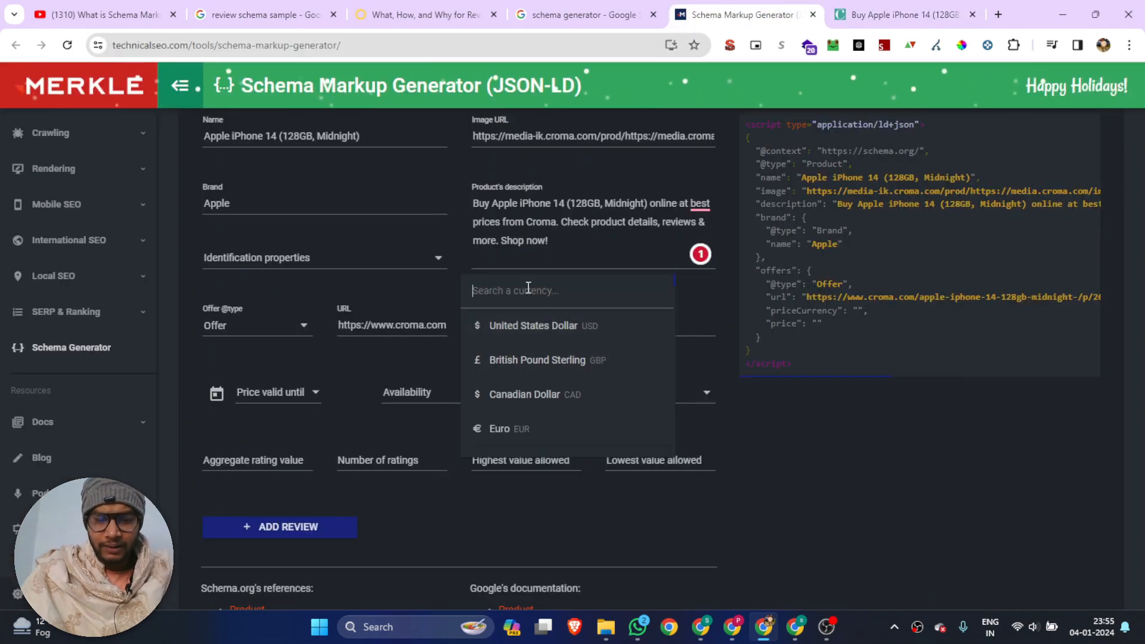
type("ru")
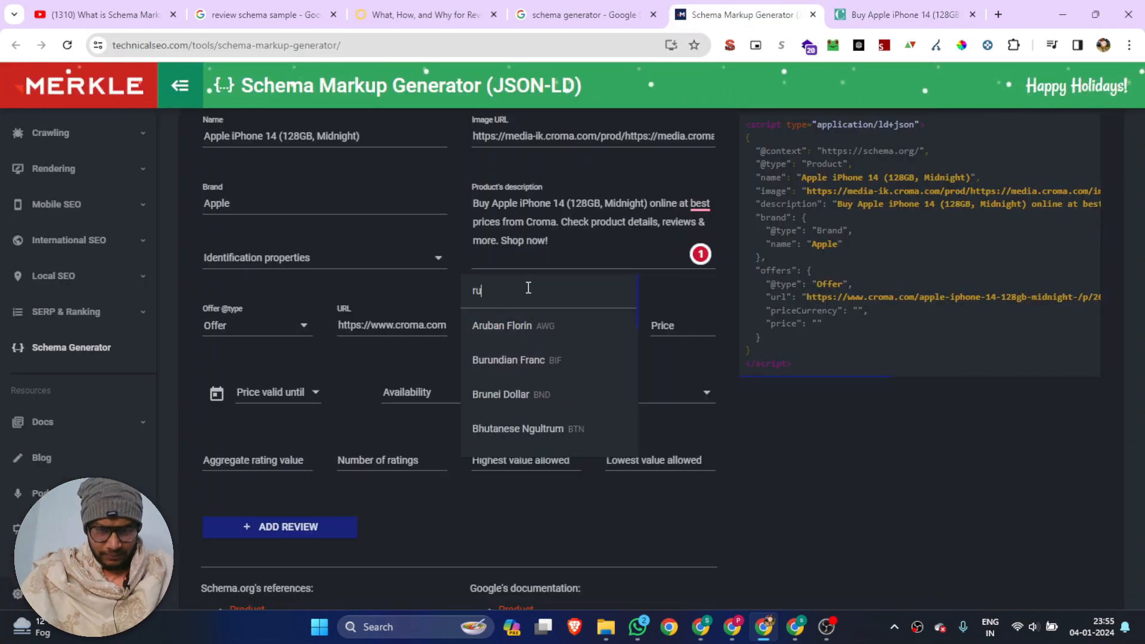
type("p")
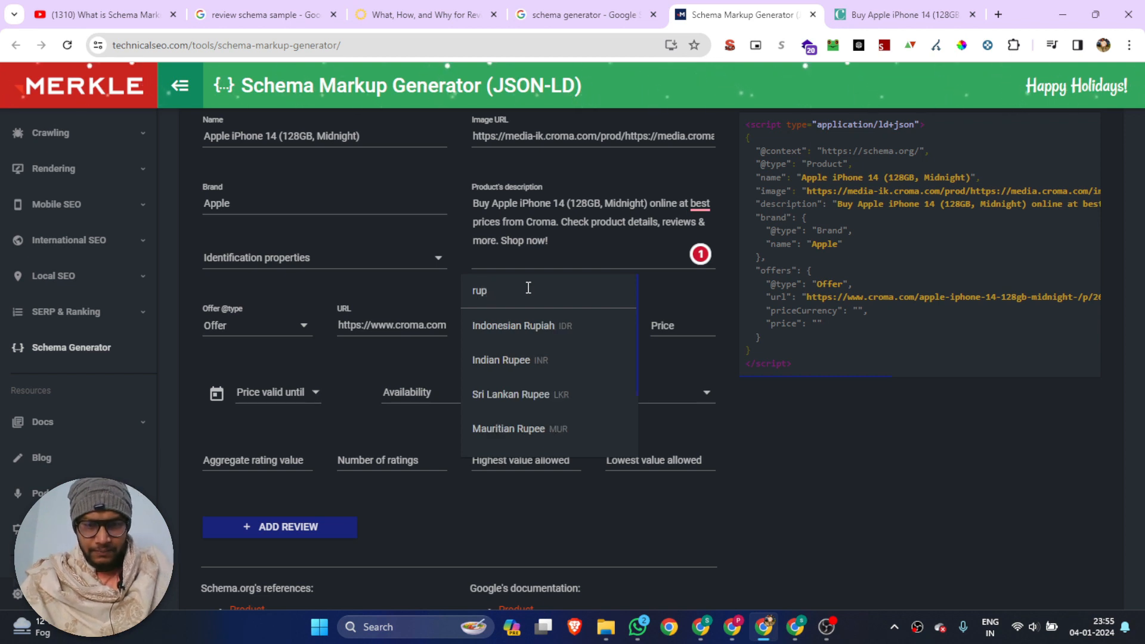
left_click(523, 362)
Copy the selling price 64,900.00 from the Croma product page and paste it as the offer's price in the schema
left_click(660, 325)
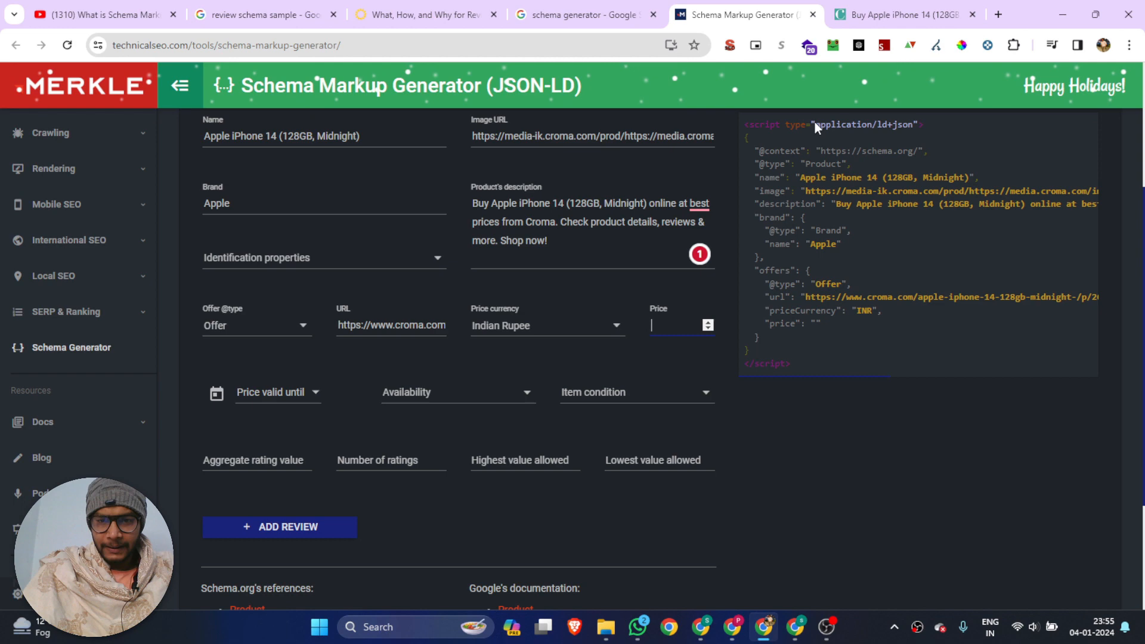
left_click(904, 7)
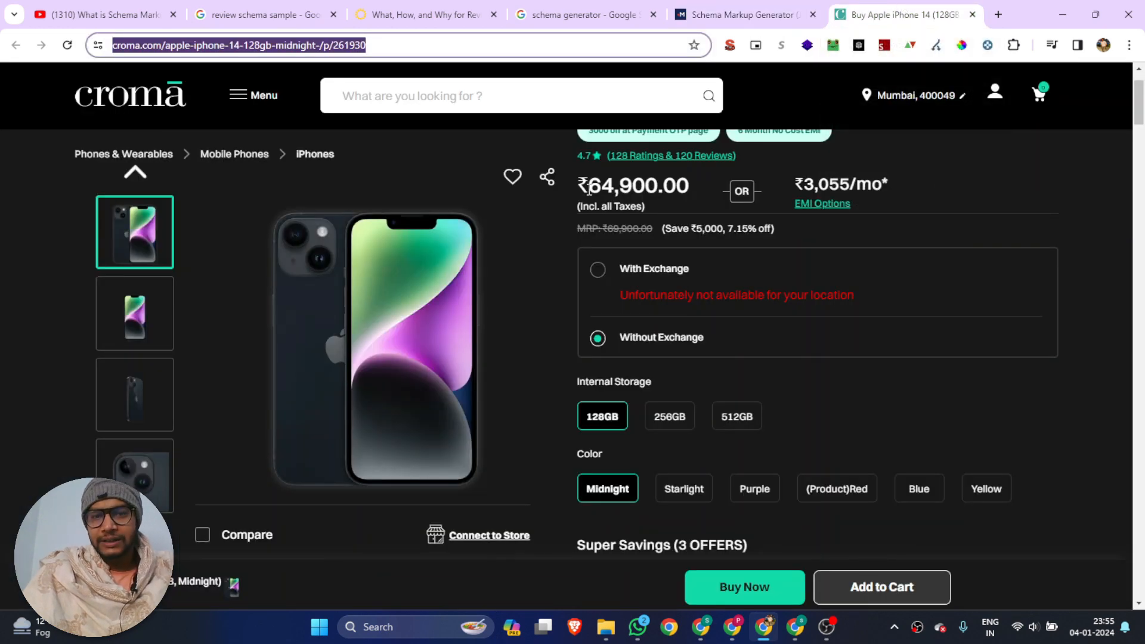
left_click_drag(590, 190, 657, 189)
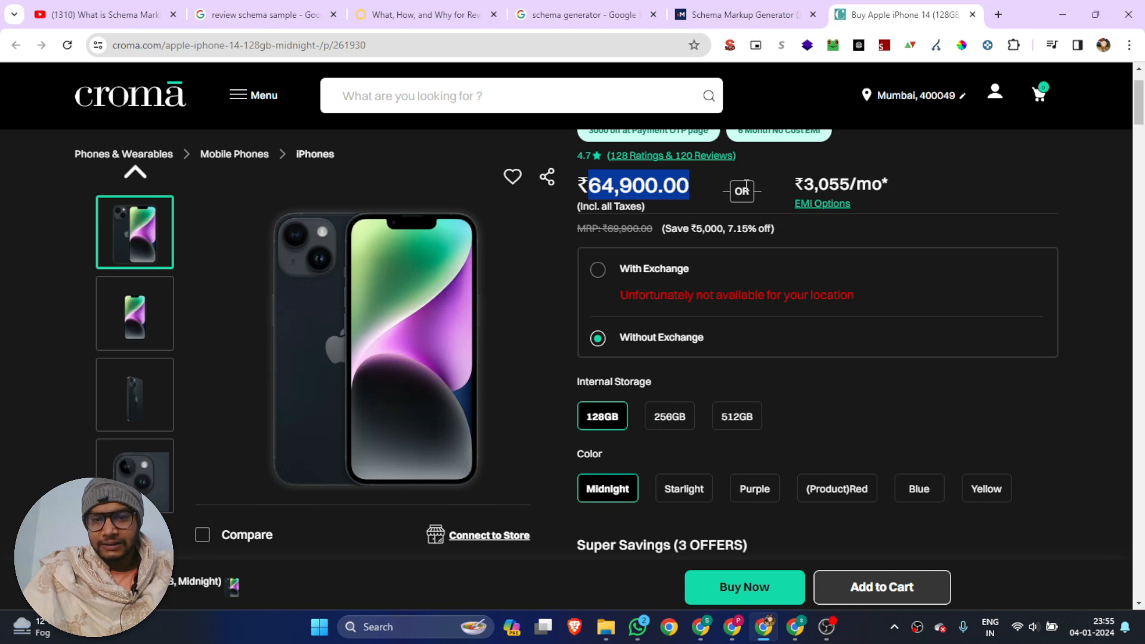
left_click(740, 14)
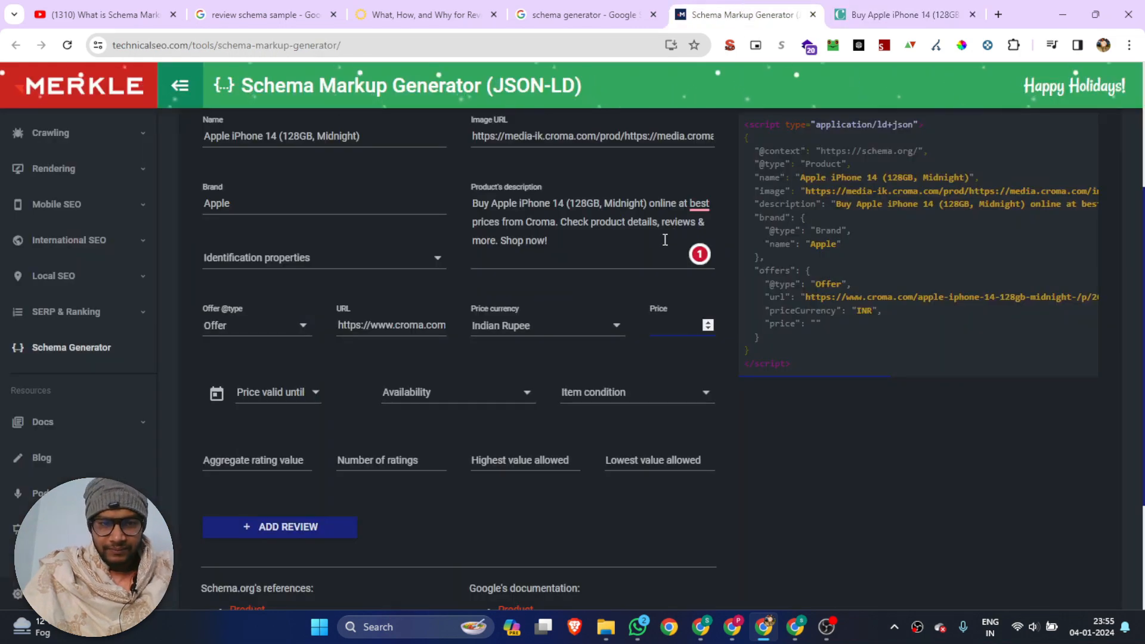
scroll(650, 244, "up", 2)
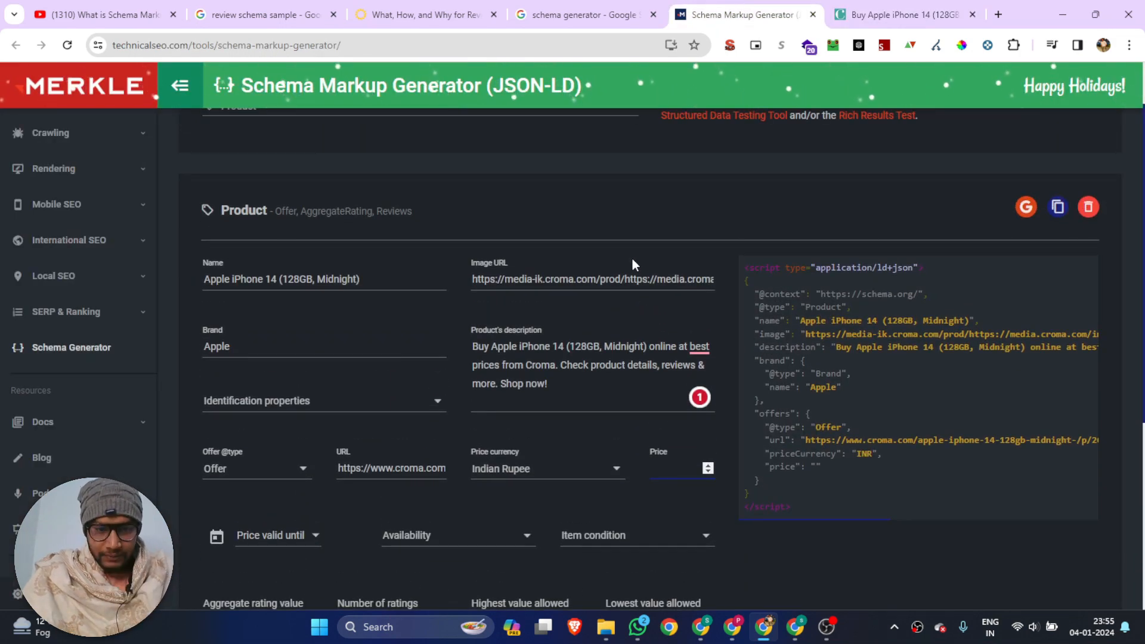
scroll(632, 259, "down", 3)
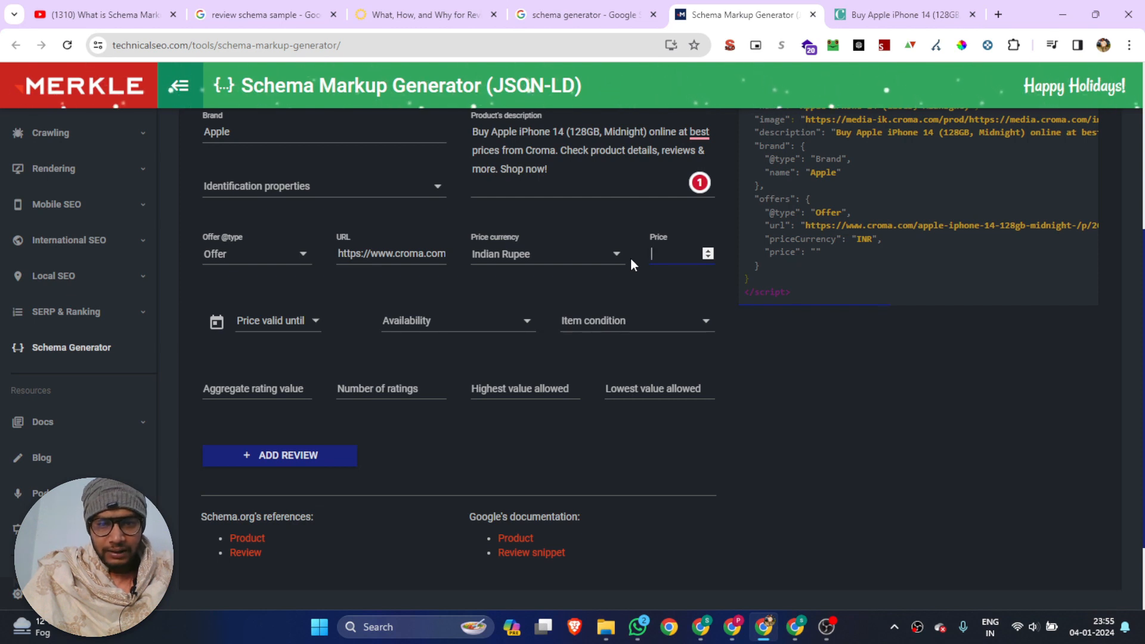
type("64900.00")
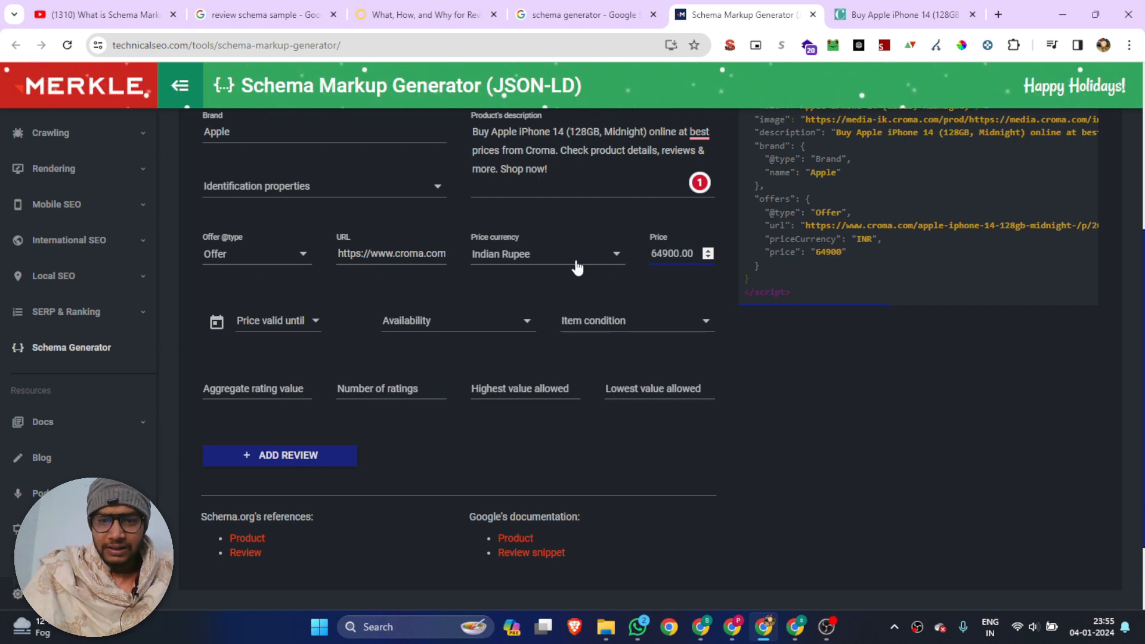
left_click(286, 327)
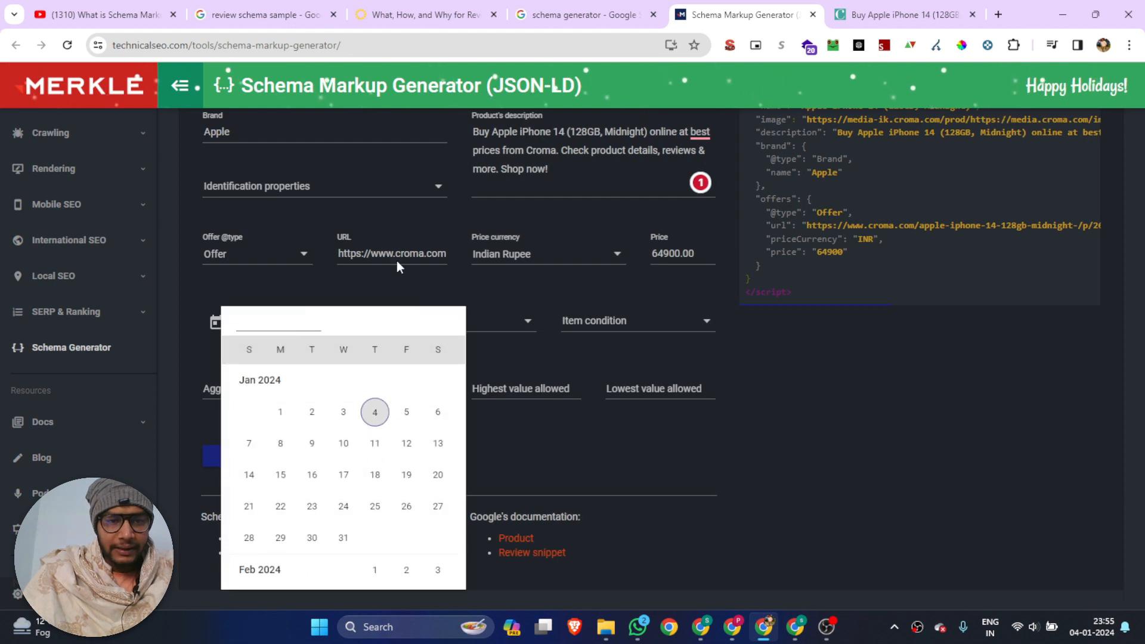
left_click(309, 284)
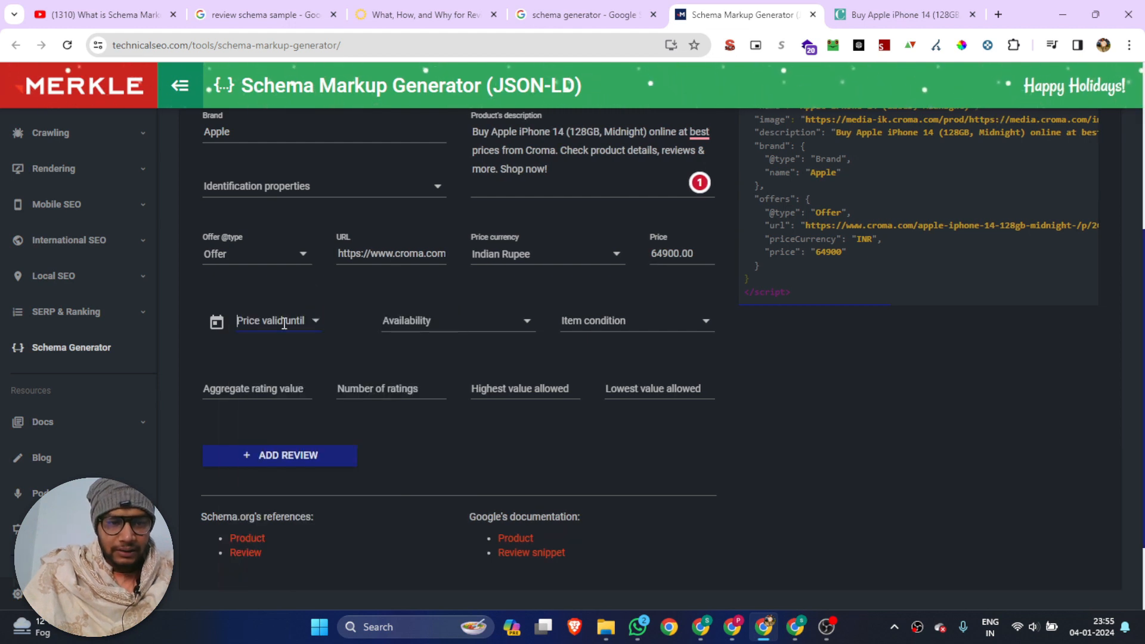
left_click(309, 324)
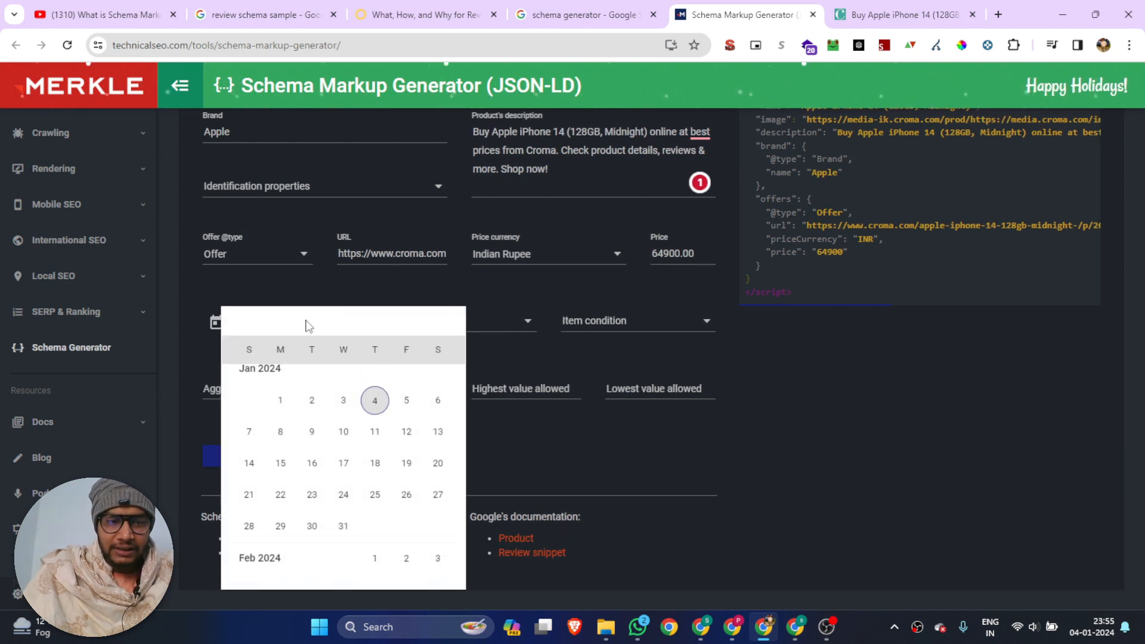
left_click(299, 285)
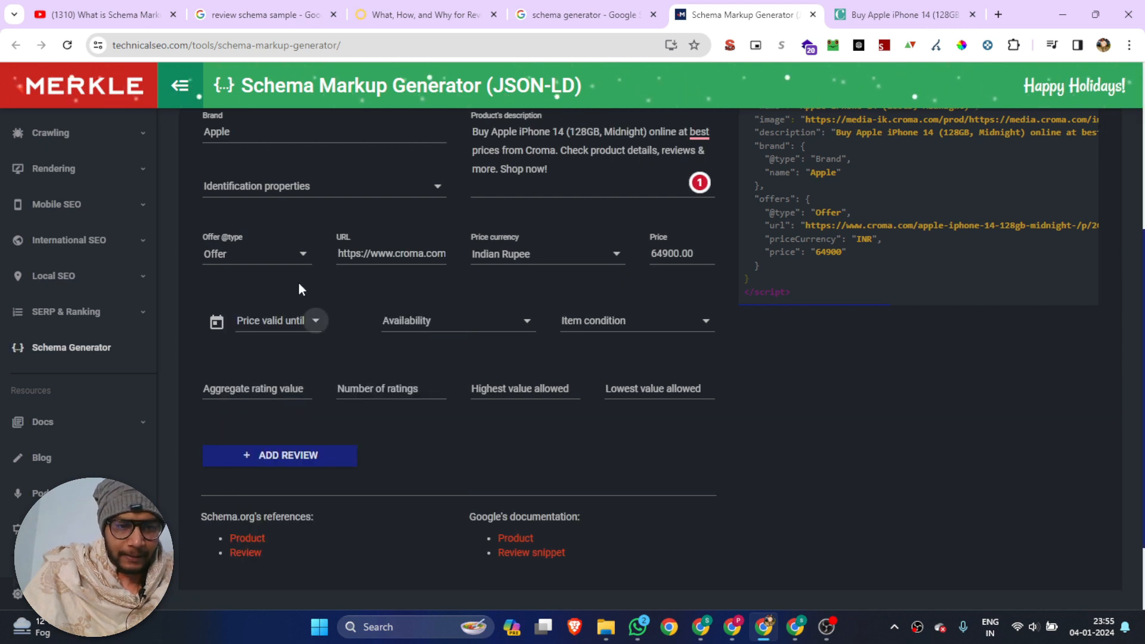
left_click(307, 324)
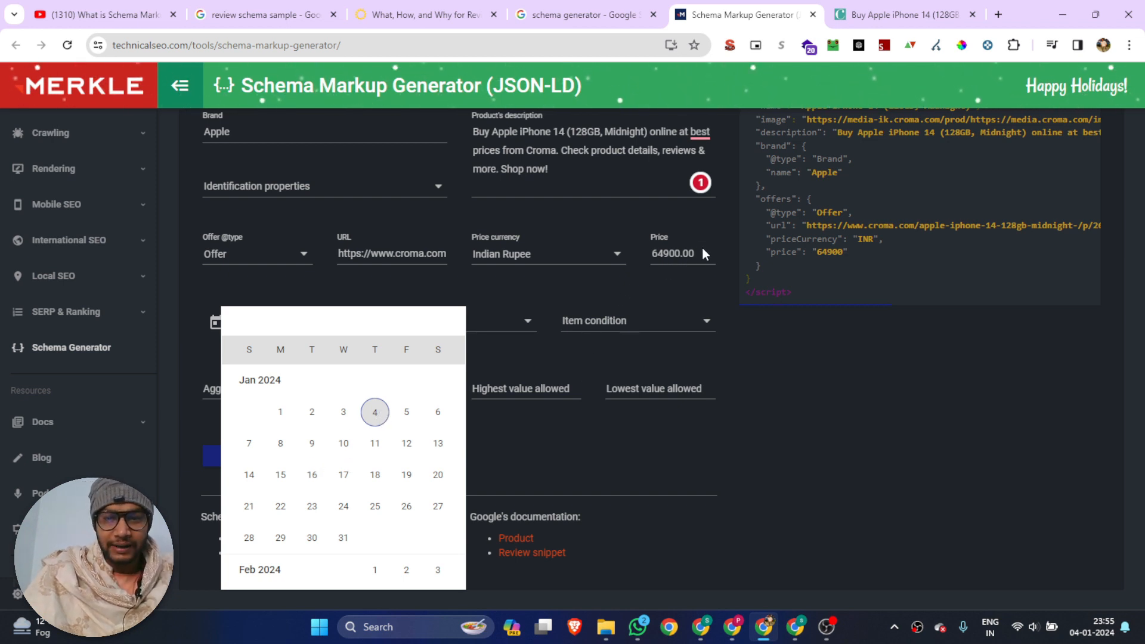
Check the savings amount on the Croma product page and set the offer's price to 5000, valid until 1/20/2024
left_click(902, 13)
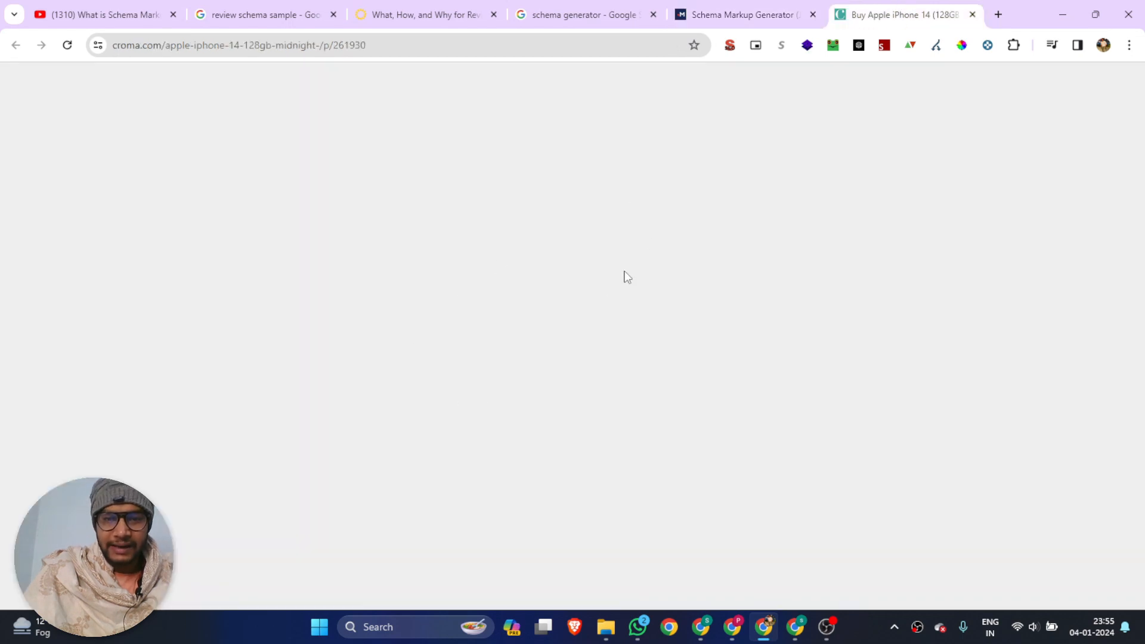
scroll(732, 418, "down", 3)
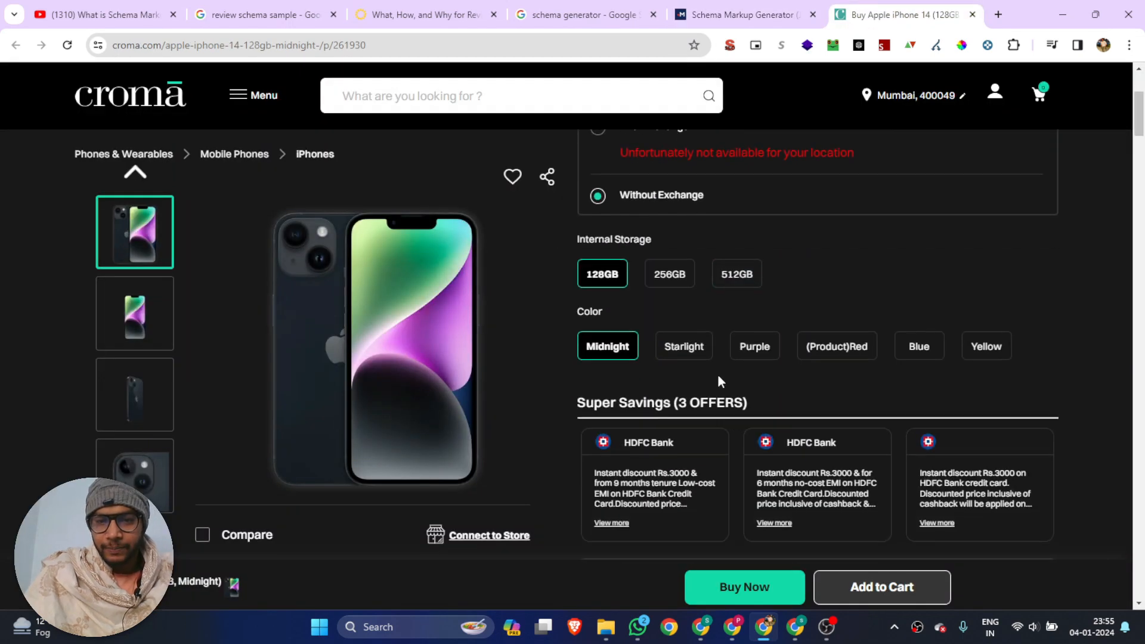
scroll(718, 379, "up", 3)
left_click(696, 229)
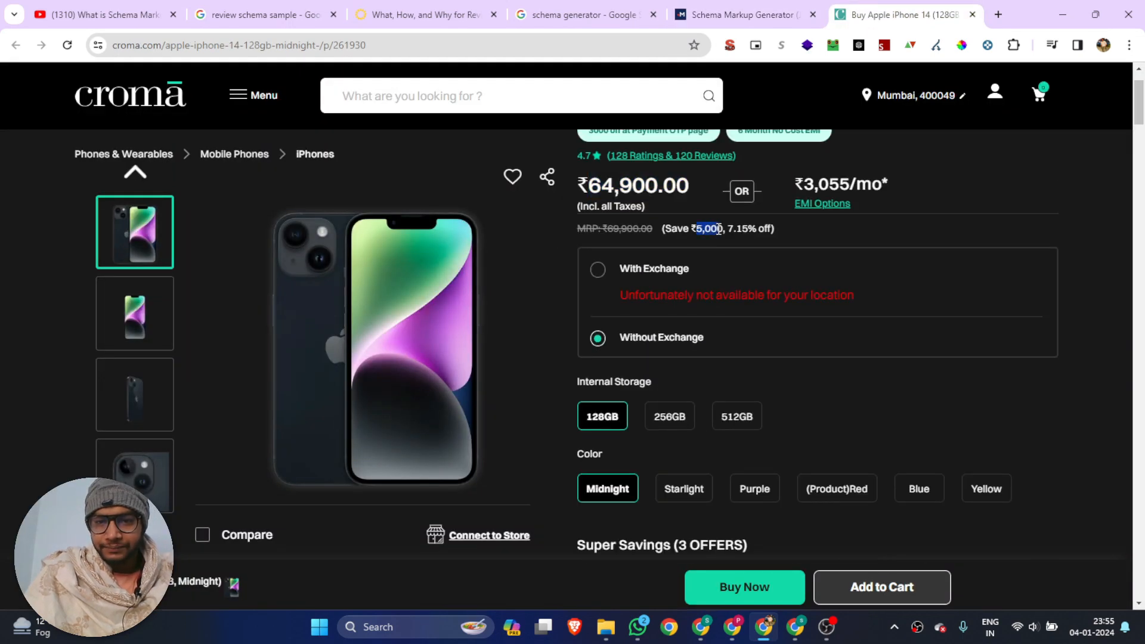
left_click(743, 15)
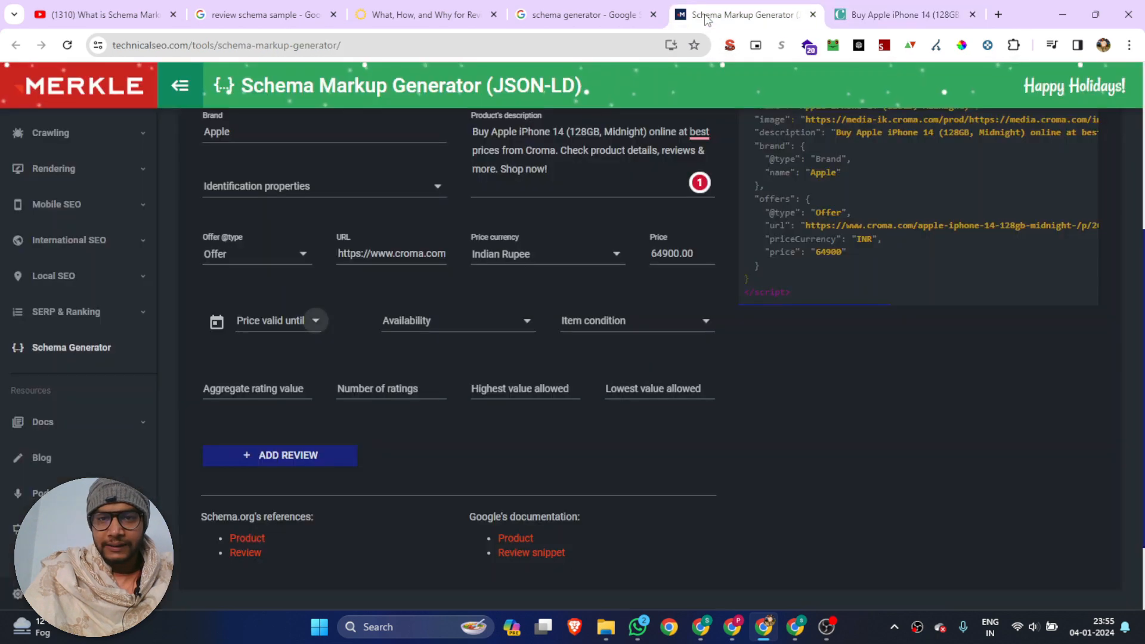
double_click(671, 254)
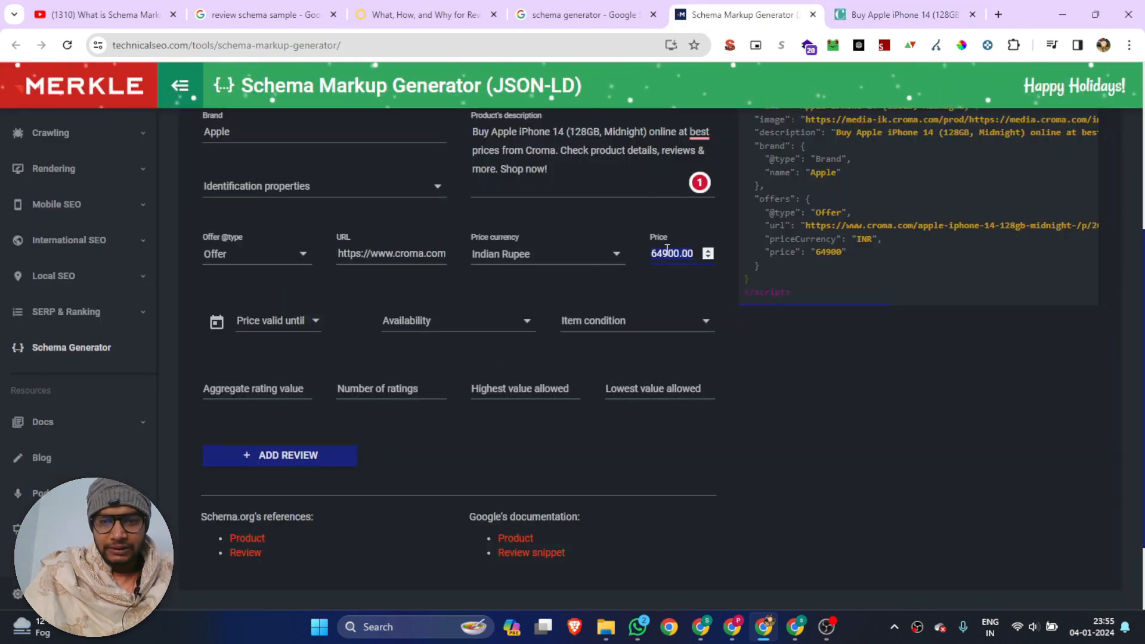
type("5000")
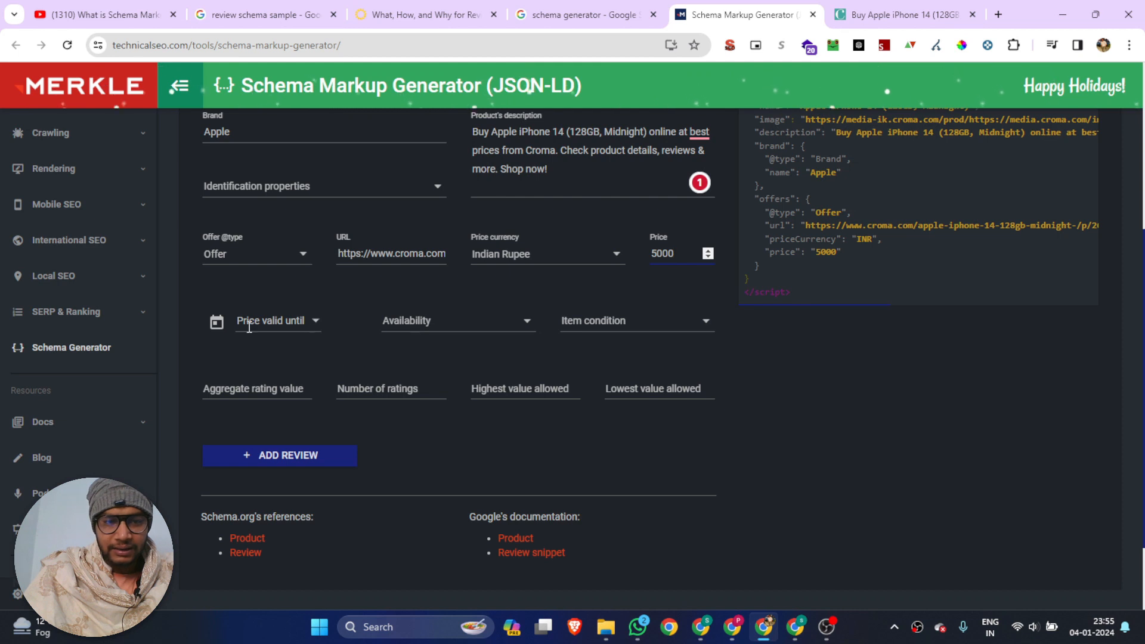
left_click(296, 323)
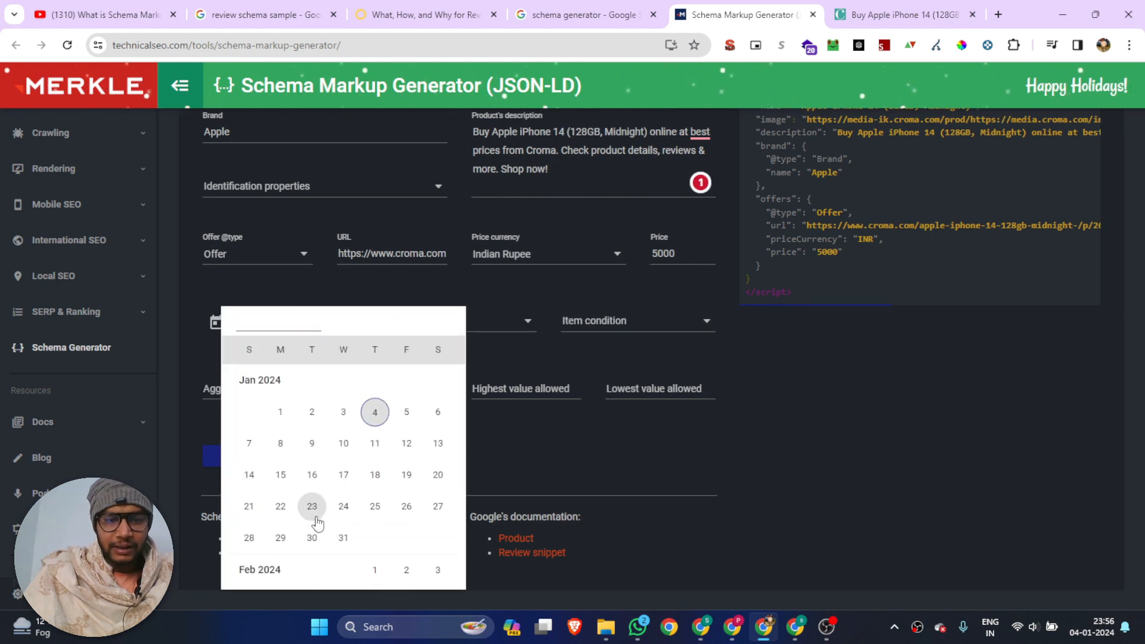
left_click(438, 475)
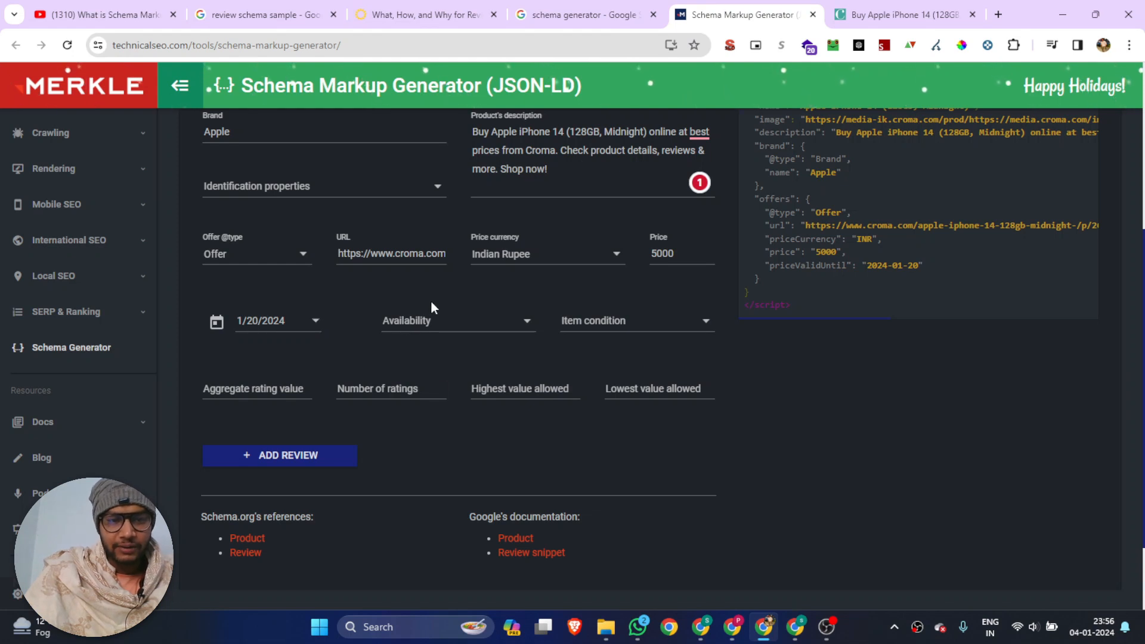
Set the offer's availability to "In stock" and its item condition to "New"
left_click(440, 320)
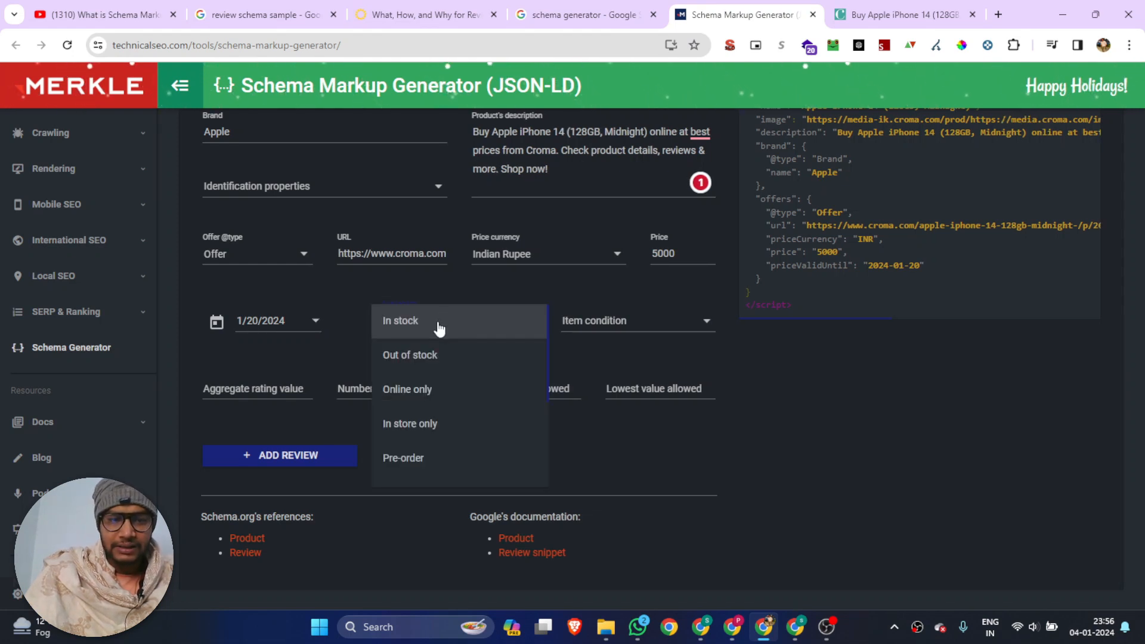
left_click(439, 322)
left_click(586, 331)
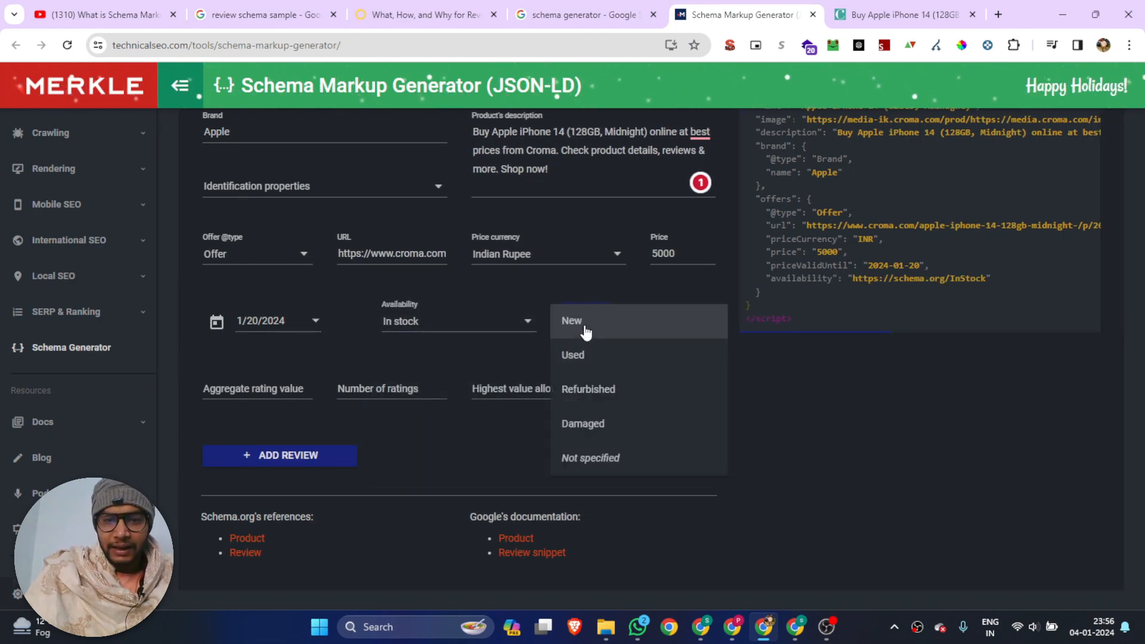
left_click(587, 332)
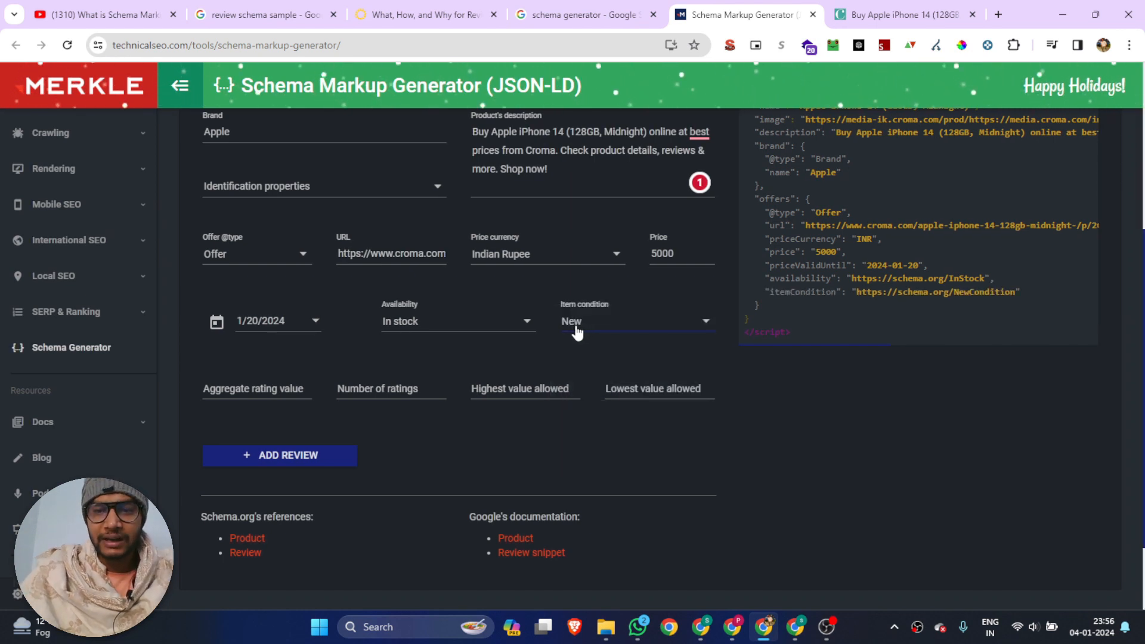
Look up the product's star rating on the Croma page and set the aggregate rating value to 4.7
left_click(244, 392)
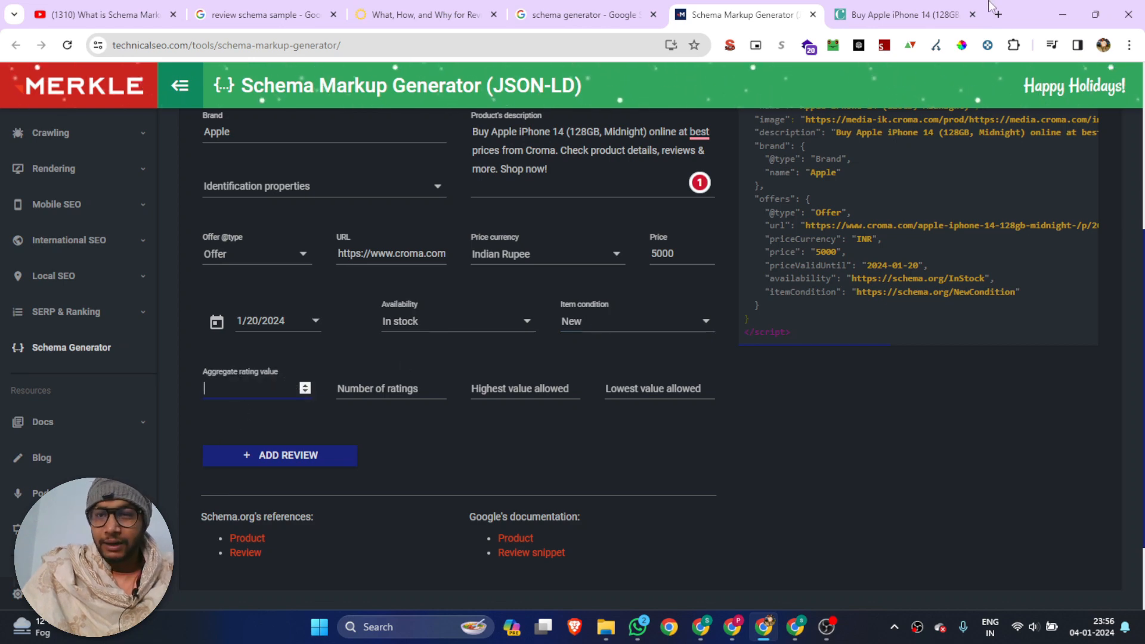
left_click(895, 15)
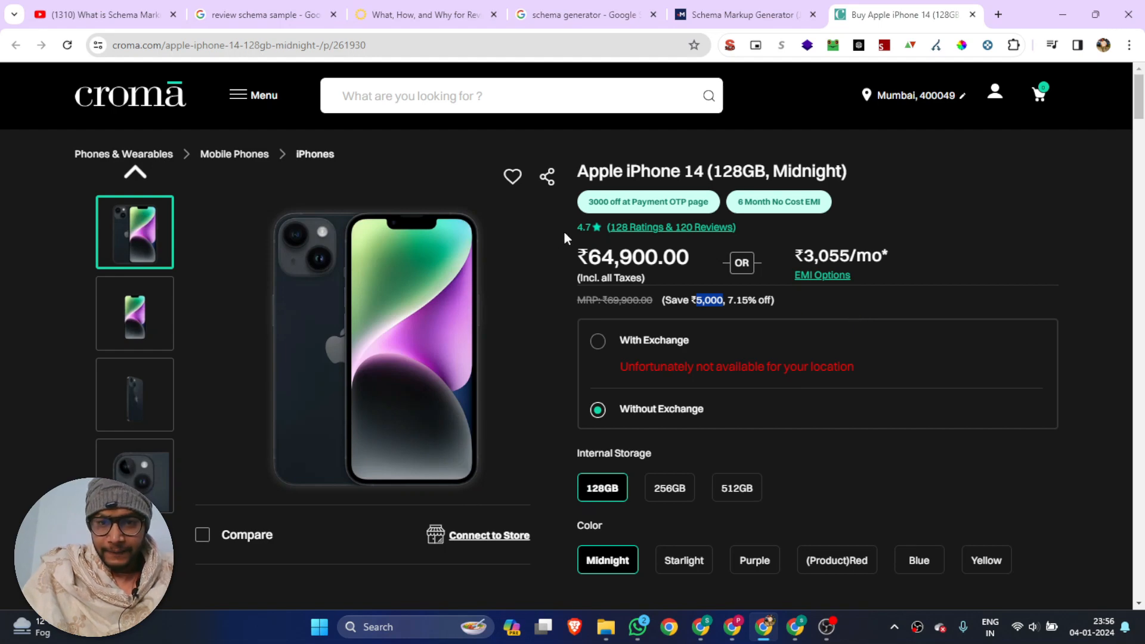
left_click_drag(568, 236, 590, 232)
left_click(746, 14)
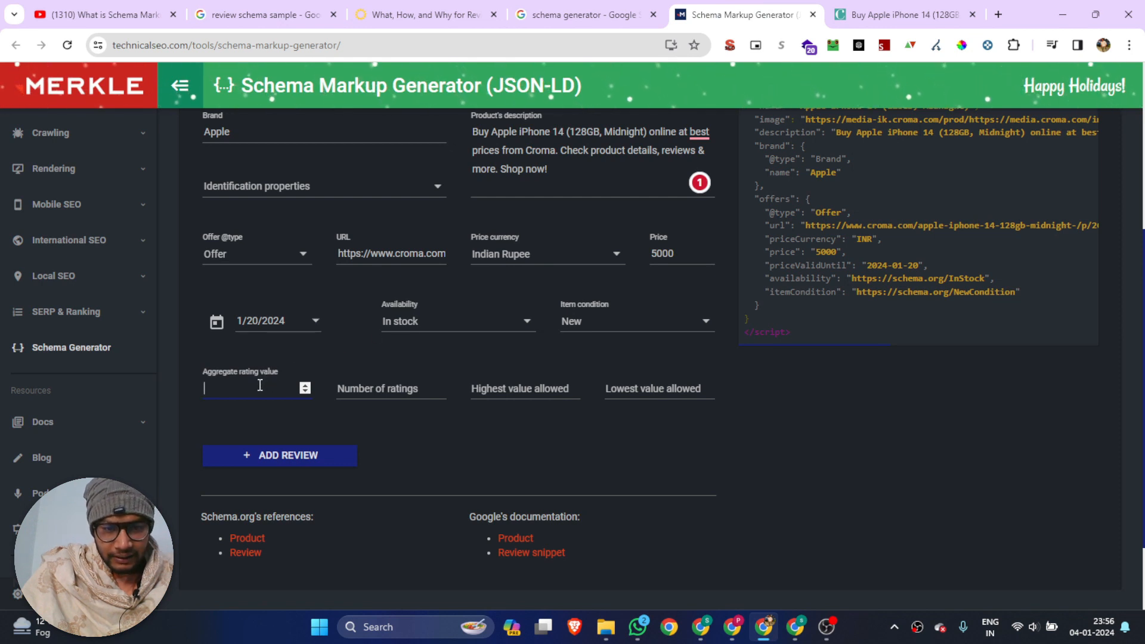
type("4")
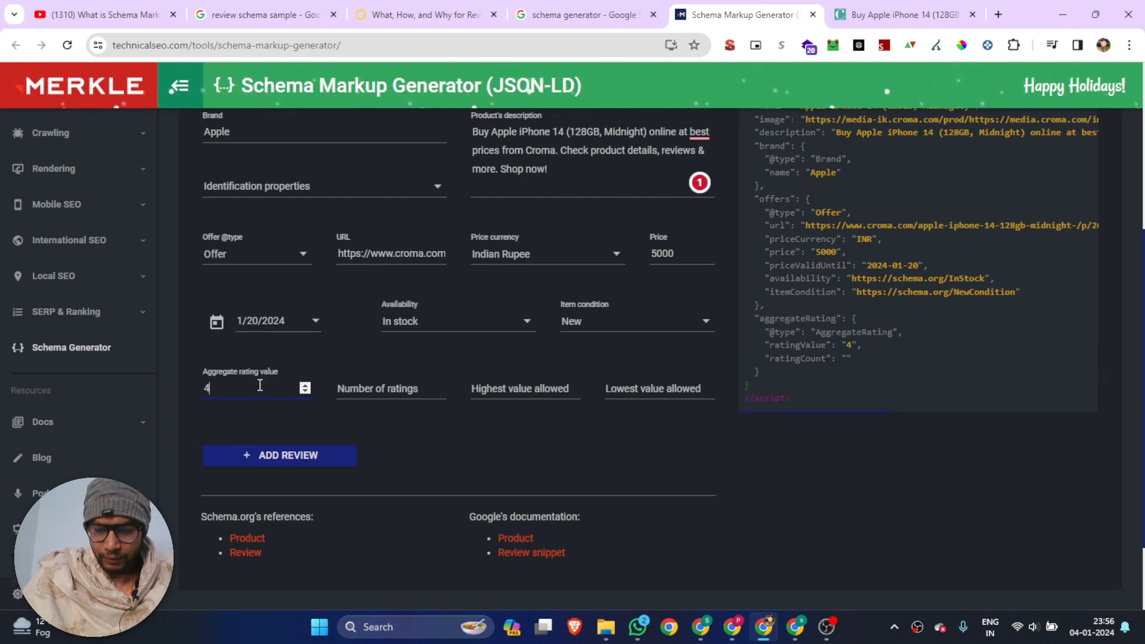
type(".7")
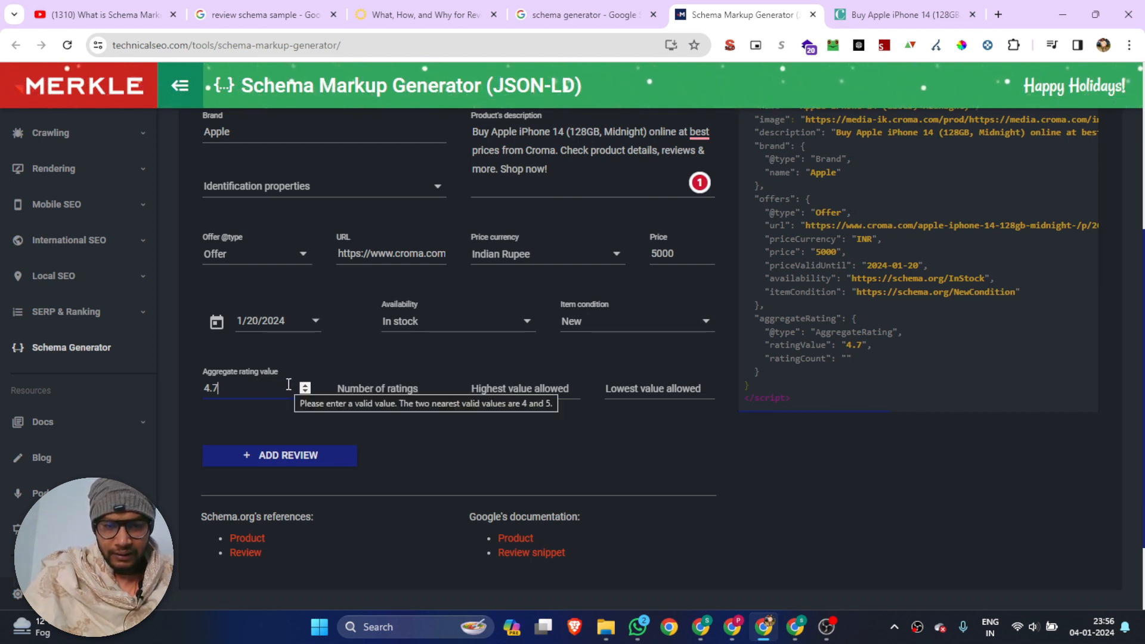
Look up the review count on the Croma product page and set the number of ratings to 120
left_click(401, 389)
left_click(898, 7)
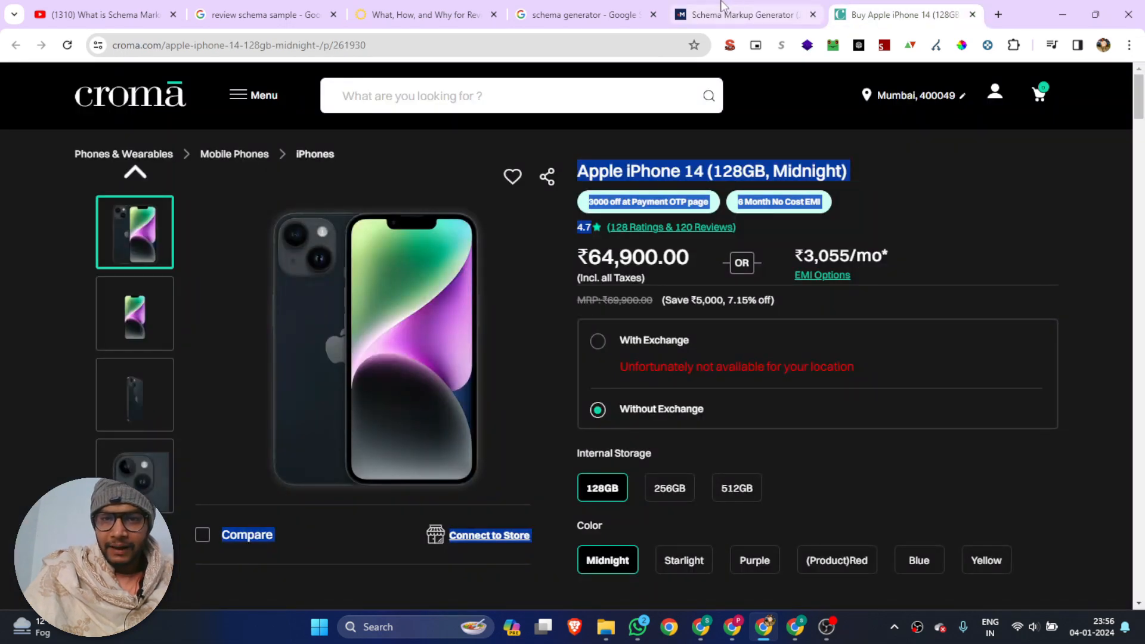
left_click(740, 15)
type("120")
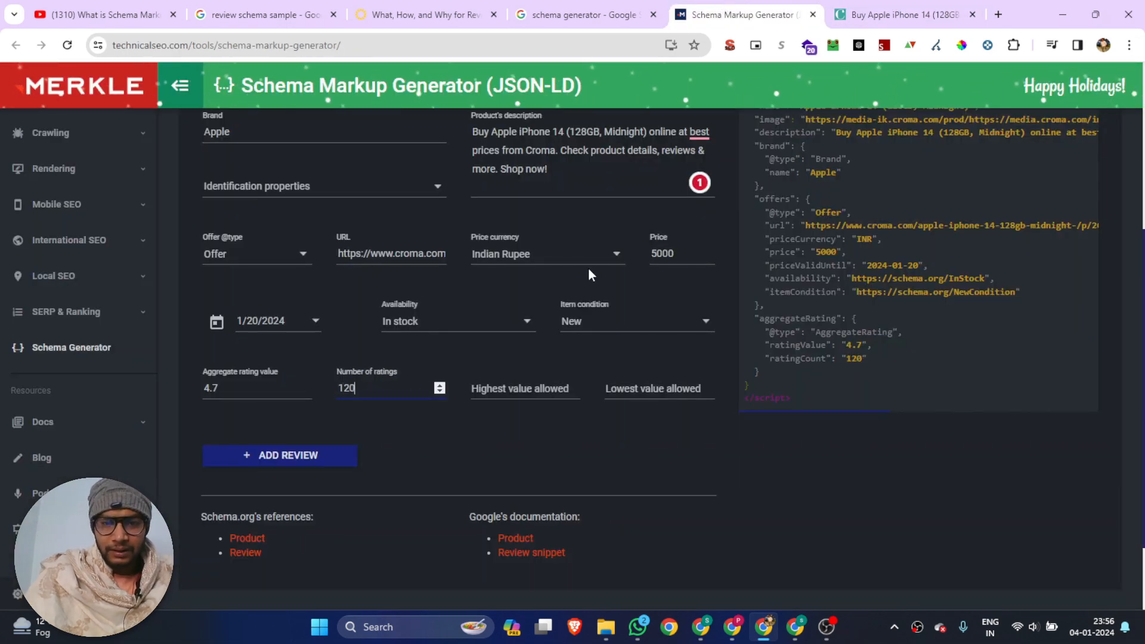
Set the aggregate rating's highest value allowed to 5 and its lowest value allowed to 1
left_click(527, 395)
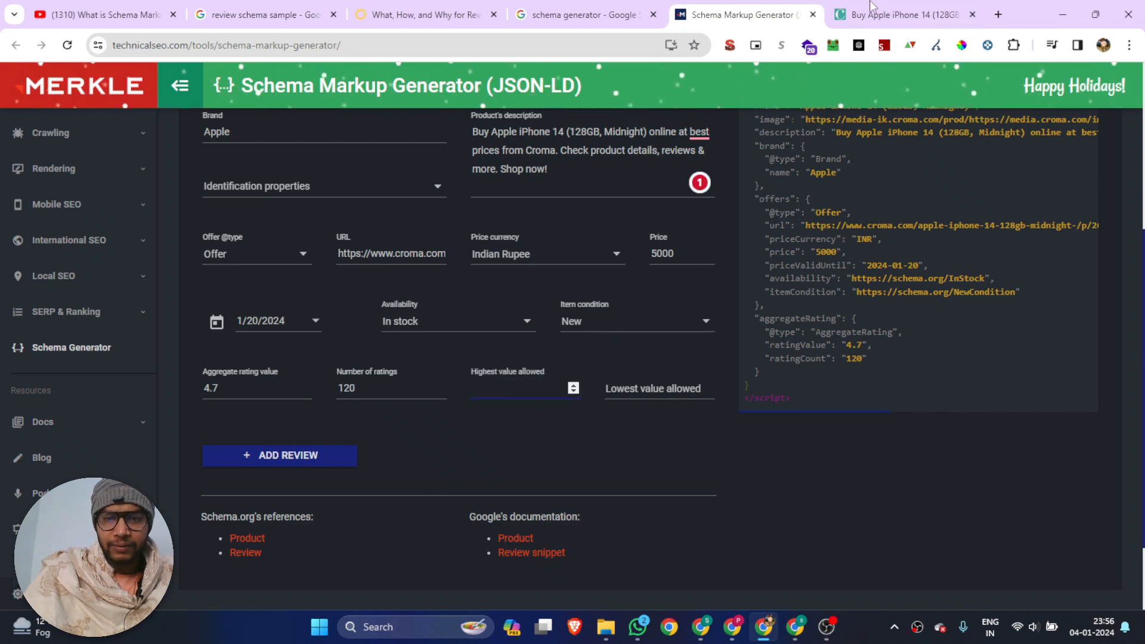
left_click(915, 15)
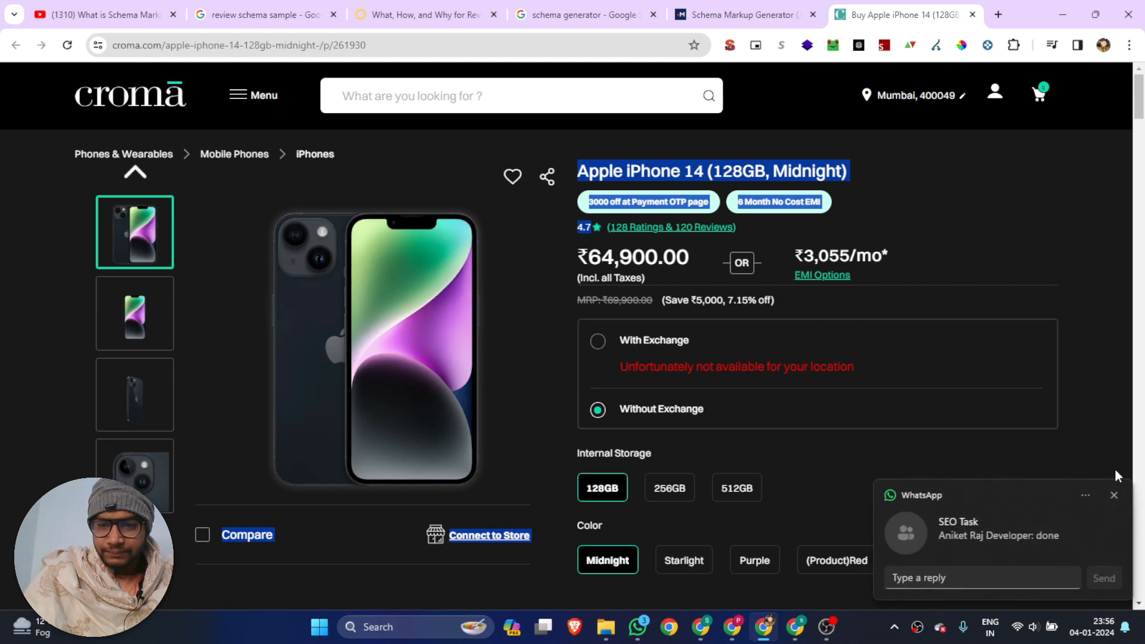
left_click(1114, 496)
left_click(725, 13)
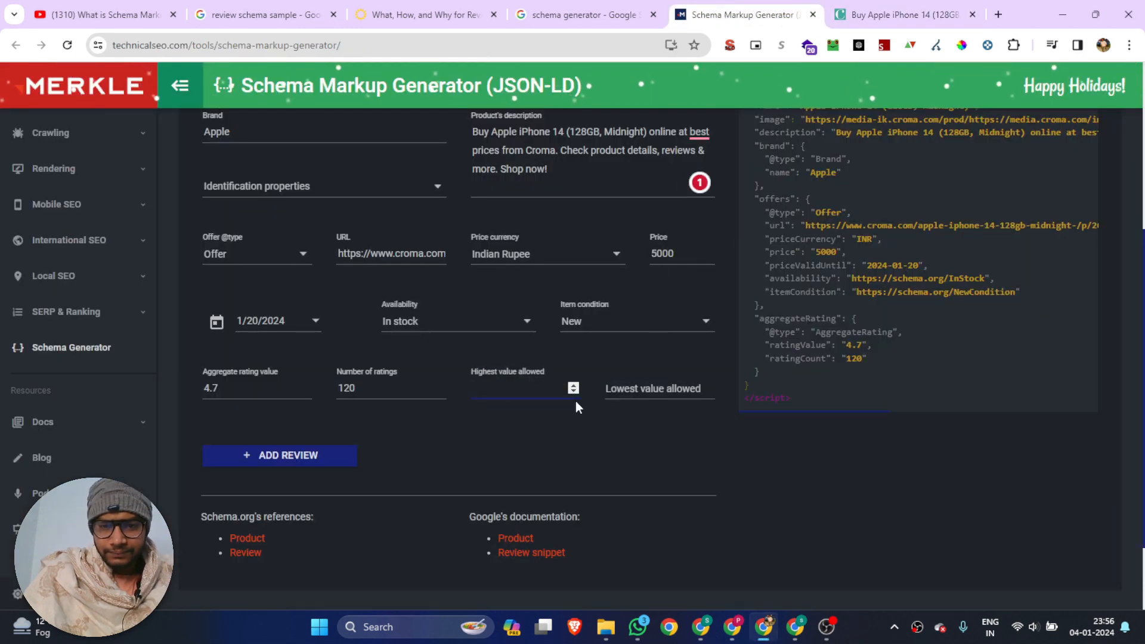
type("5")
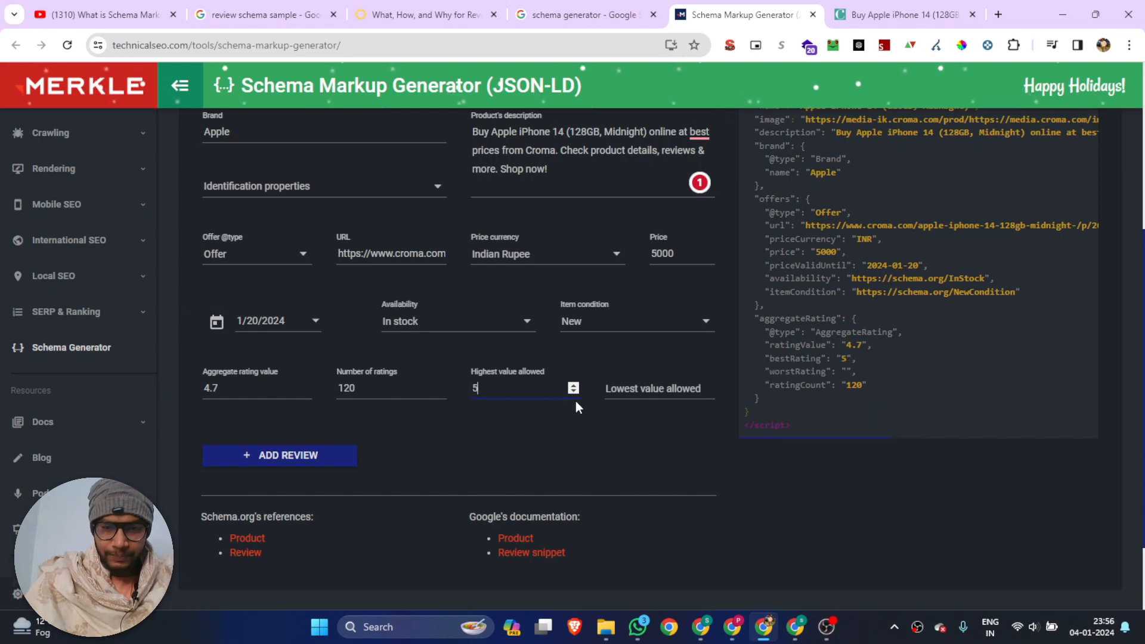
left_click(645, 386)
type("1")
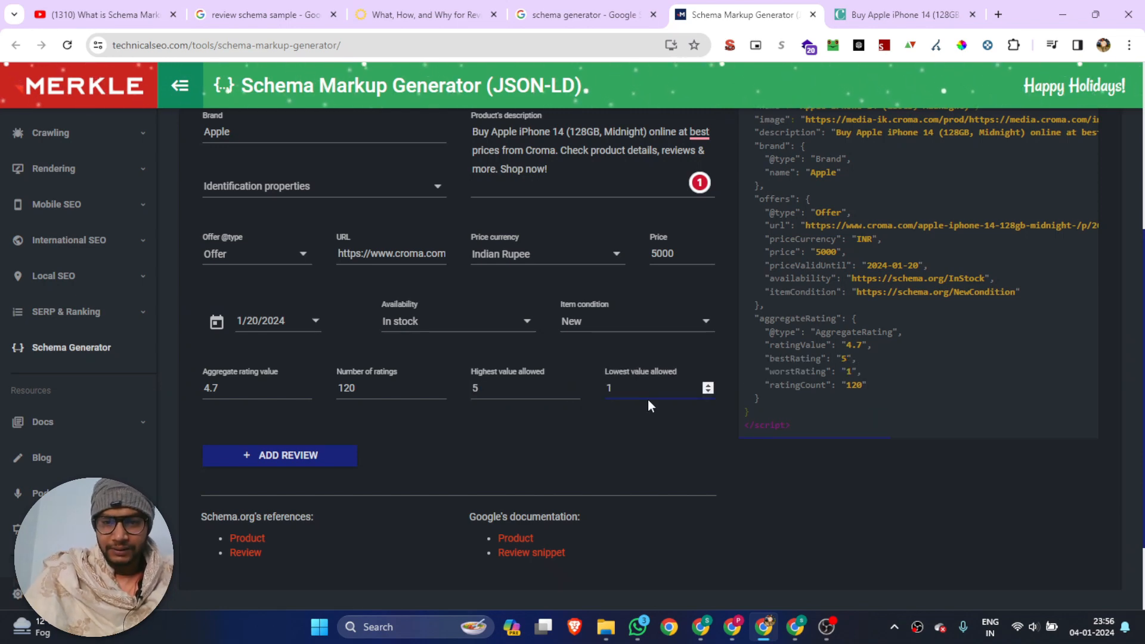
Copy the generated Product JSON-LD markup to the clipboard
scroll(230, 401, "down", 1)
scroll(599, 404, "up", 5)
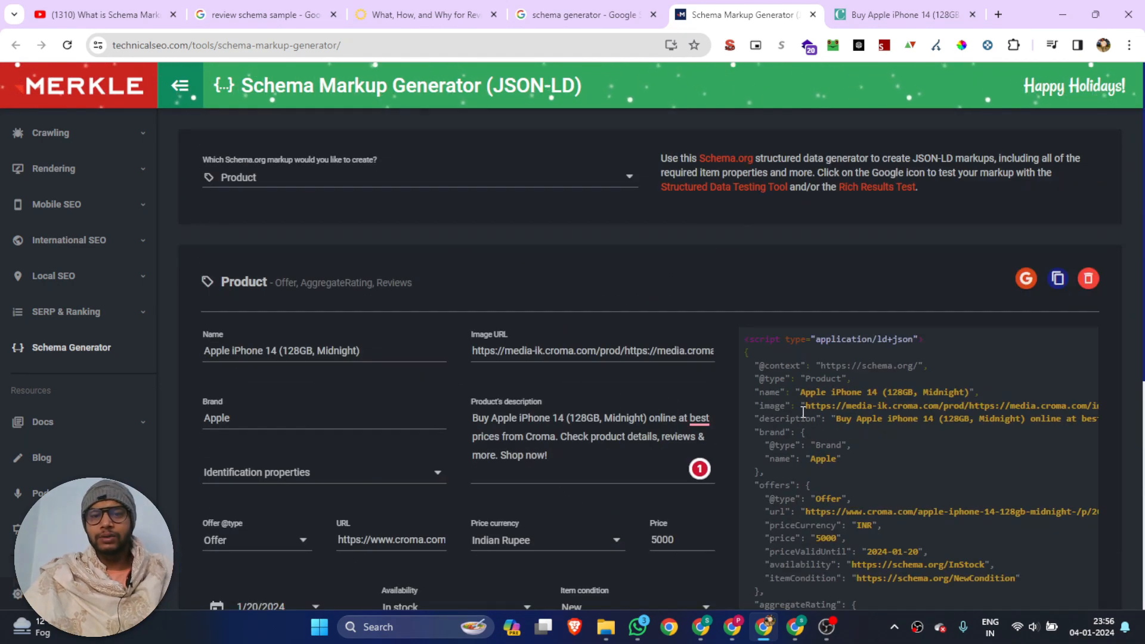
left_click(1056, 282)
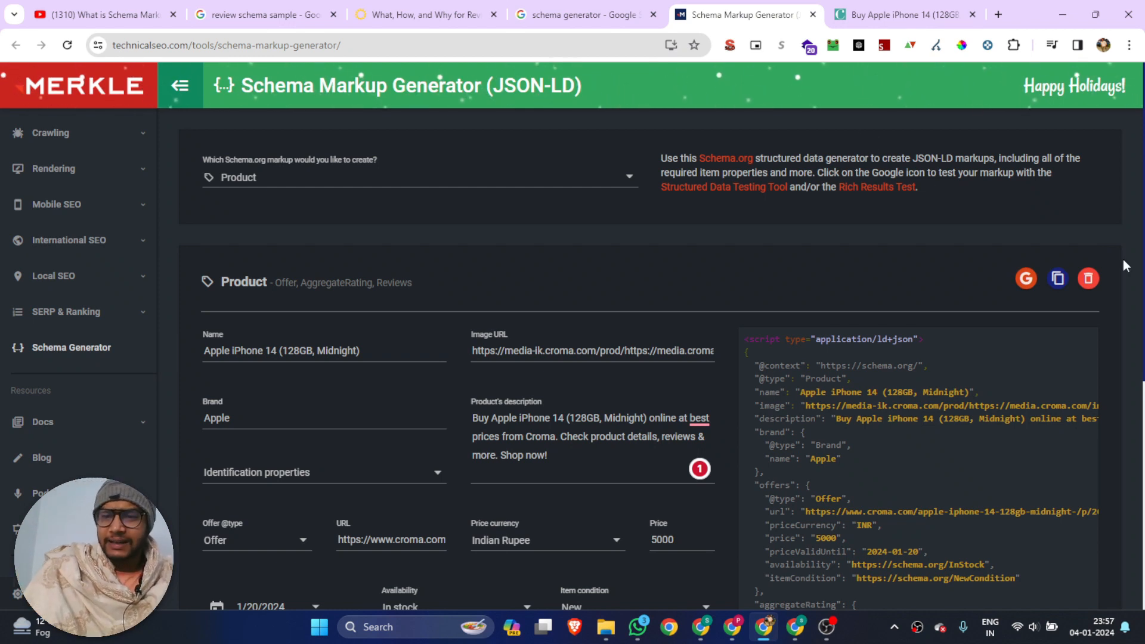
left_click(1059, 279)
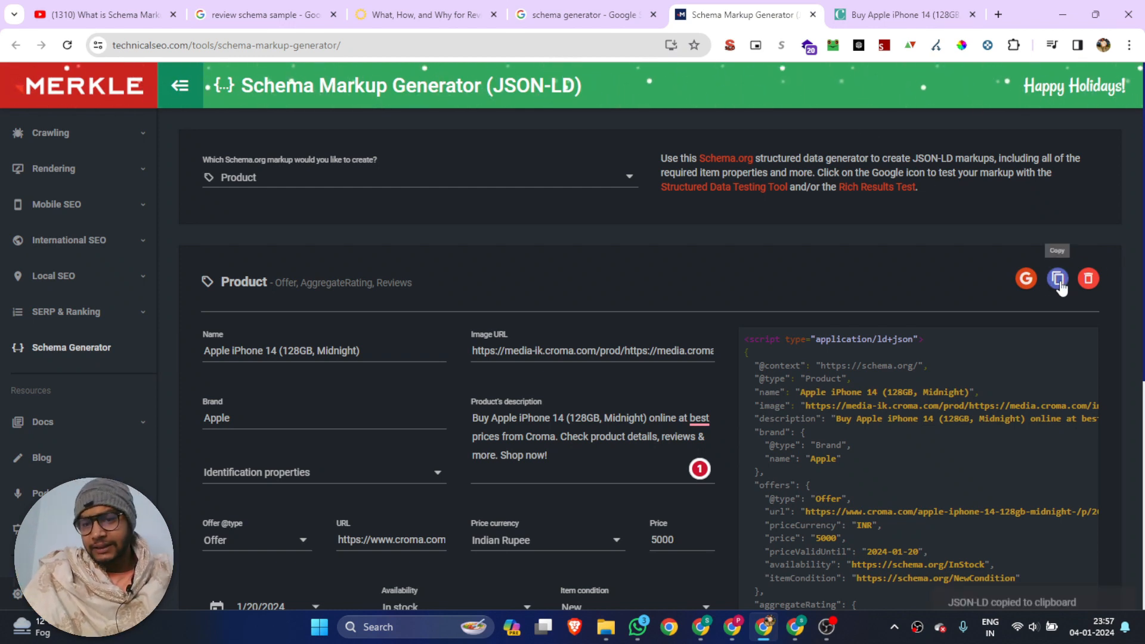
Try to validate the product markup with the Structured Data Testing Tool, and close the page it opens
left_click(1027, 278)
left_click(934, 320)
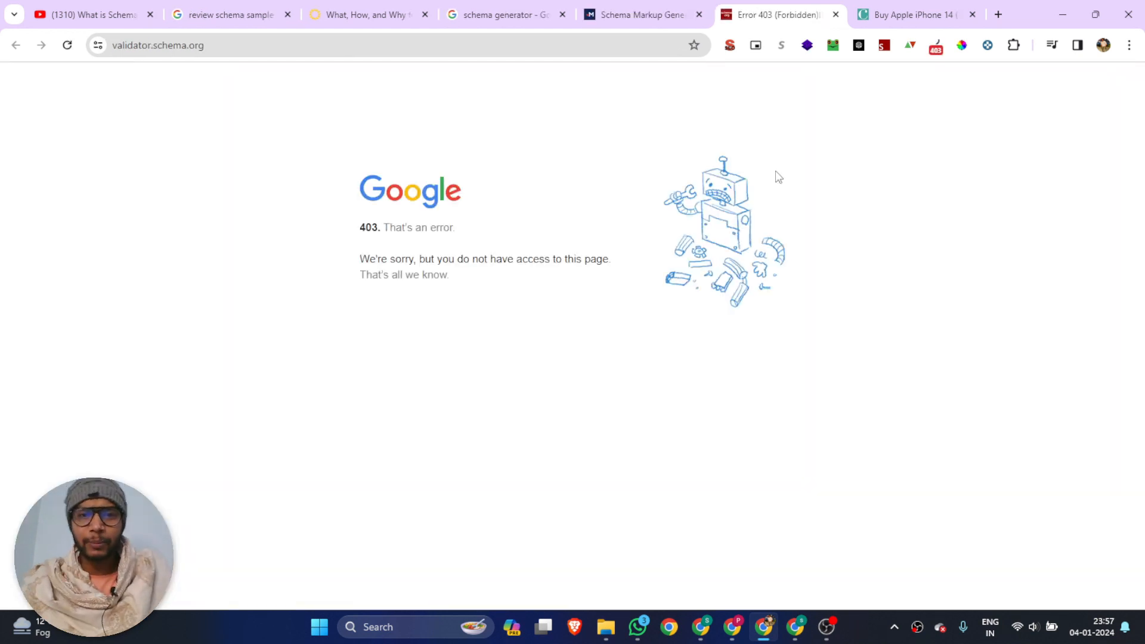
left_click(836, 15)
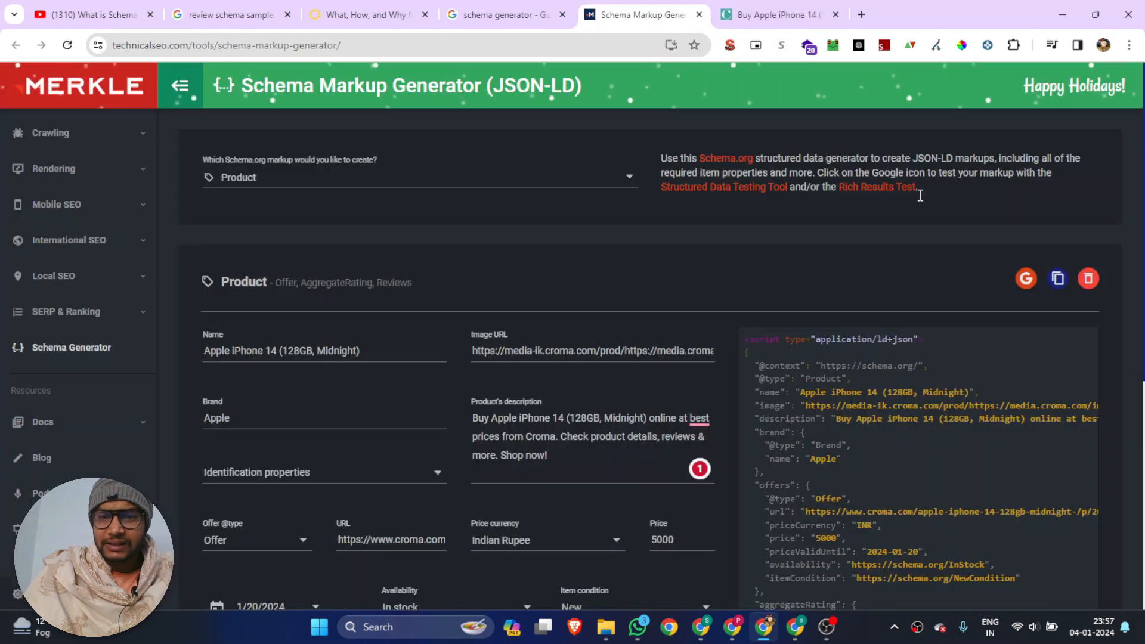
Send the product markup to Google's Rich Results Test and run the code test
left_click(1021, 283)
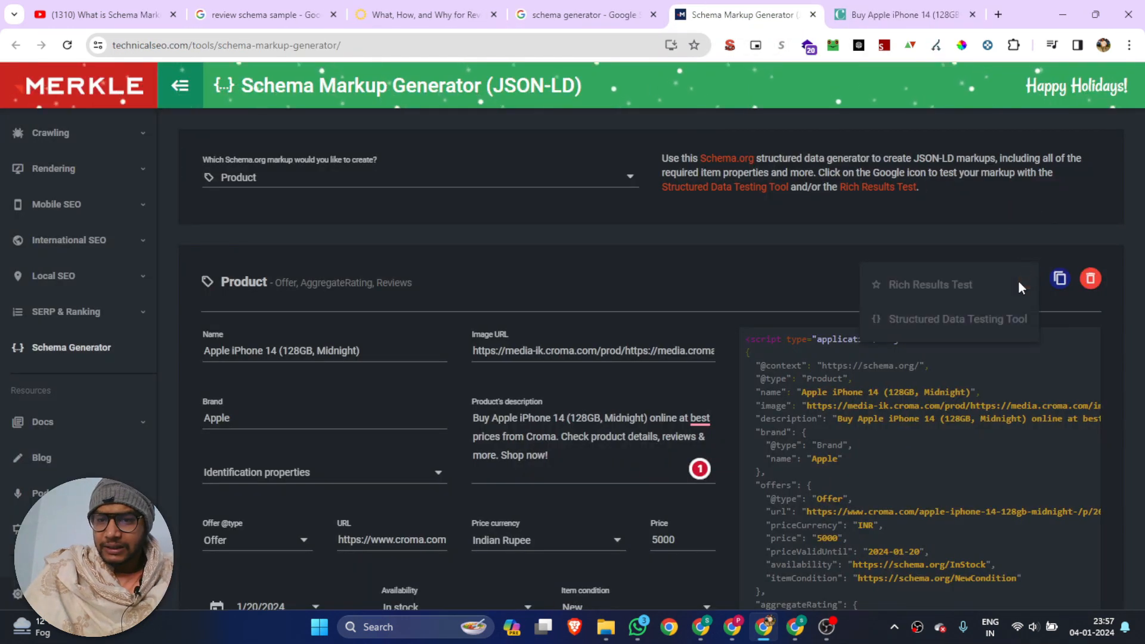
left_click(931, 286)
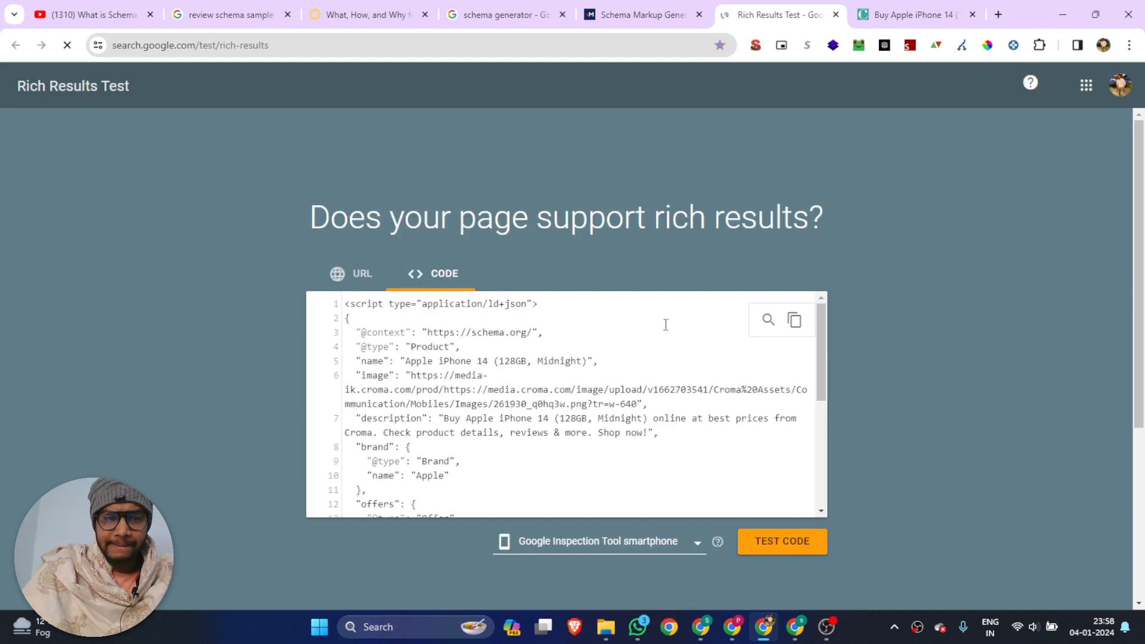
left_click(795, 547)
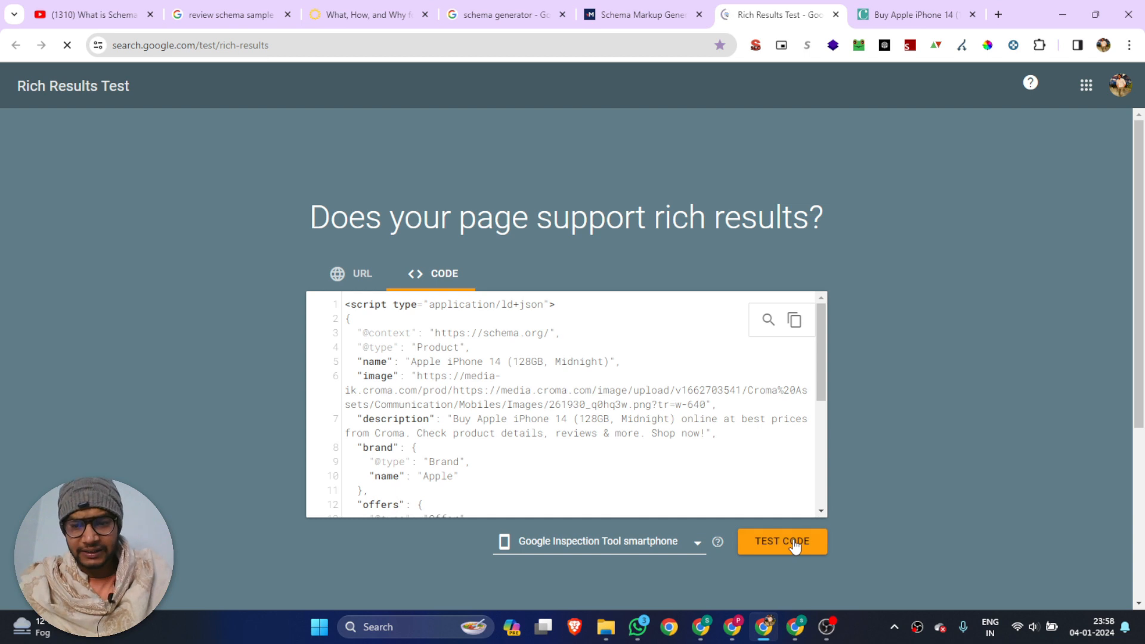